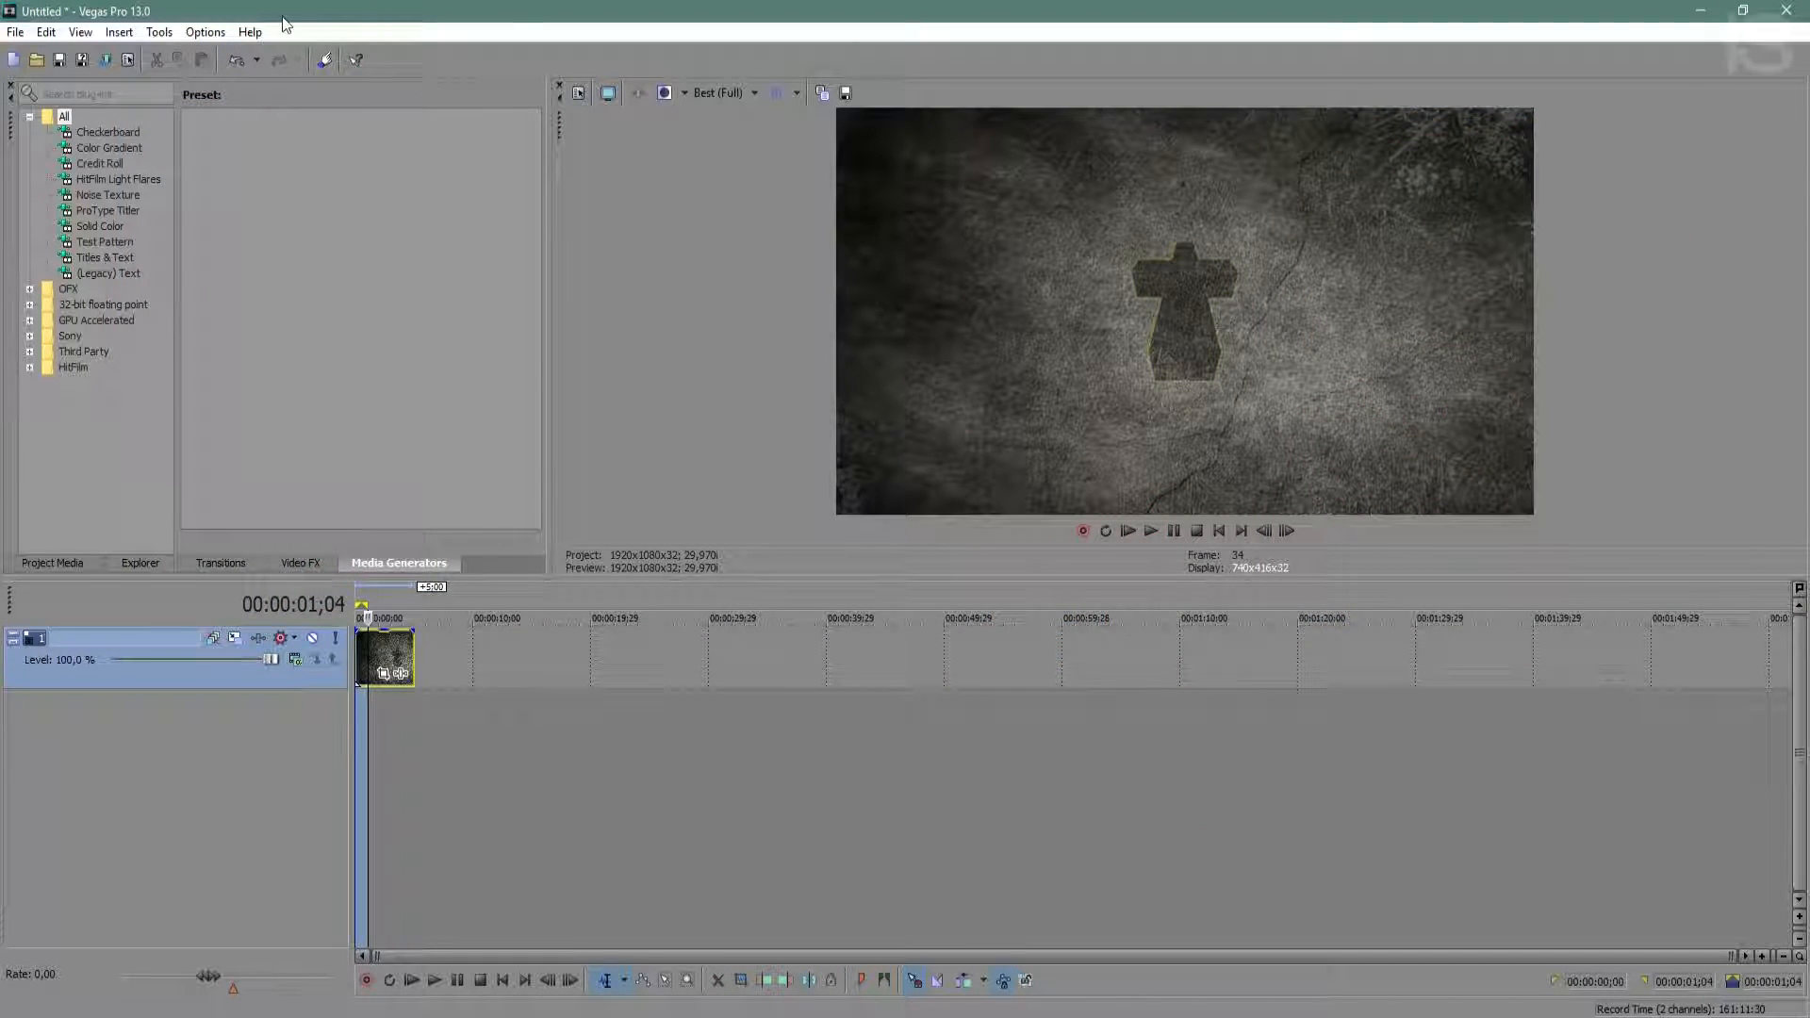
In the video preferences, set GPU acceleration of video processing to NVIDIA Corporation (GeForce GTX 880M).
{"action": "left_click", "coordinate": [207, 32]}
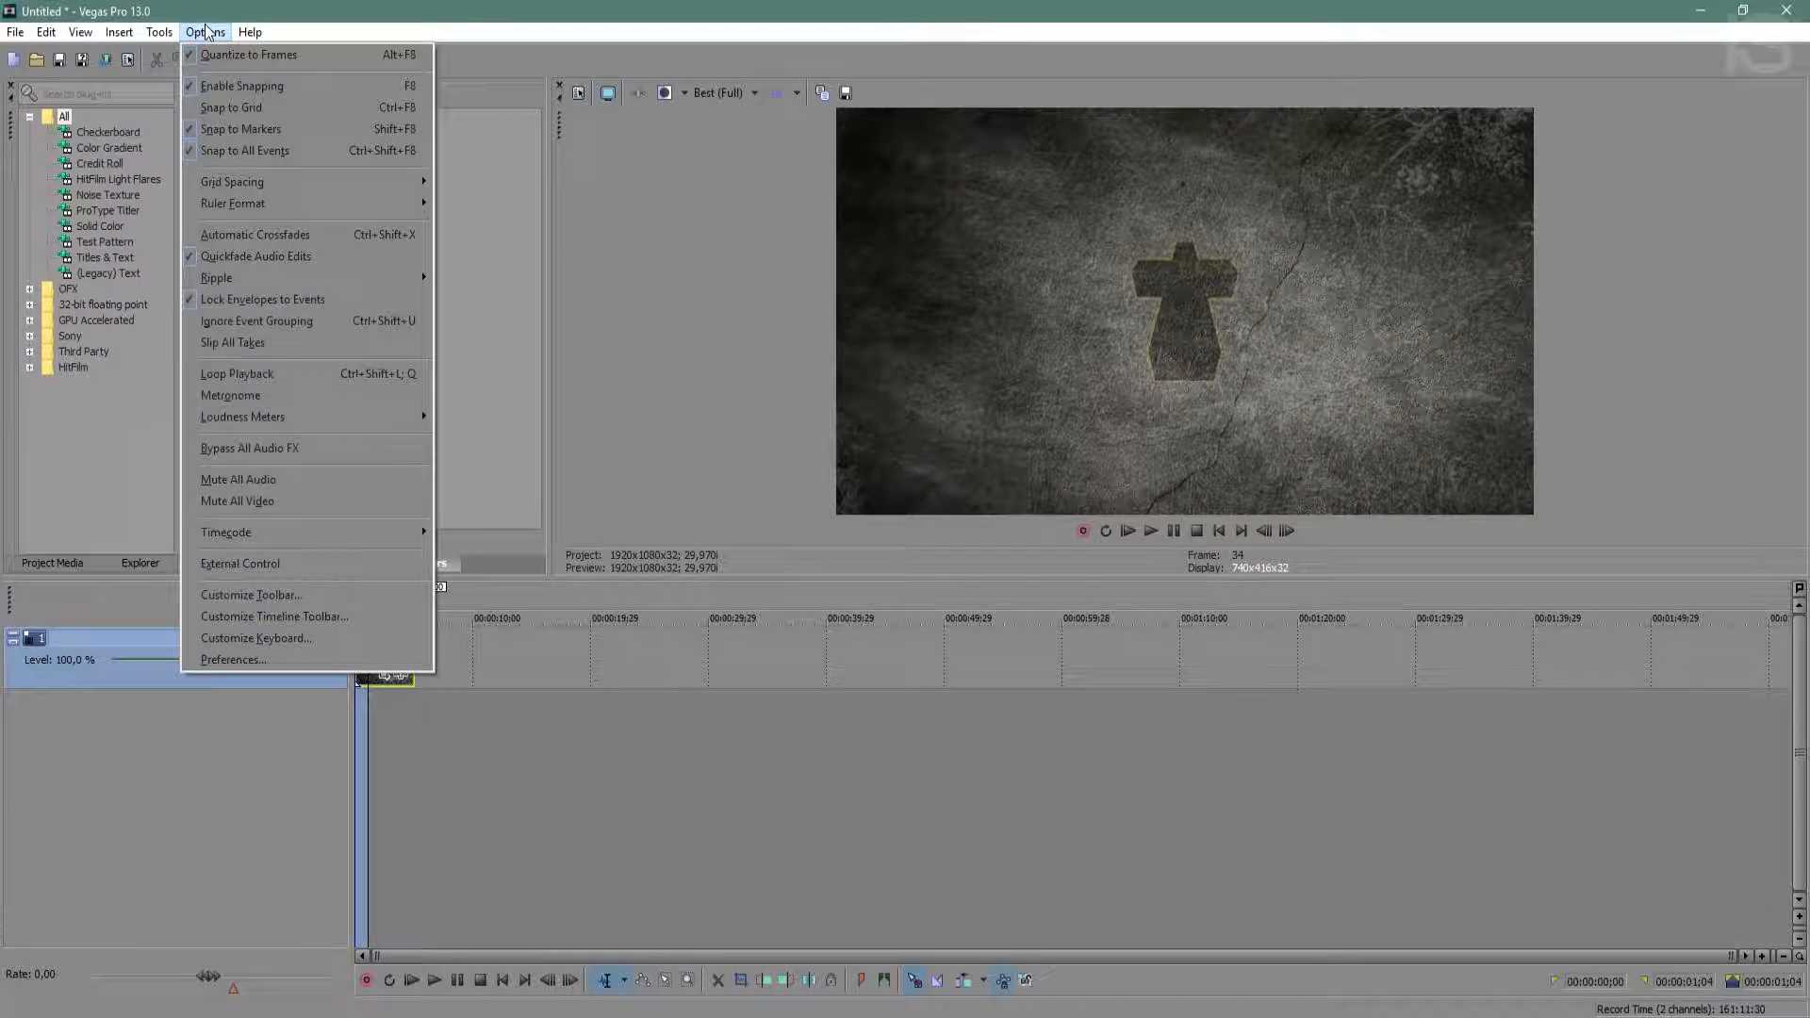
{"action": "left_click", "coordinate": [269, 652]}
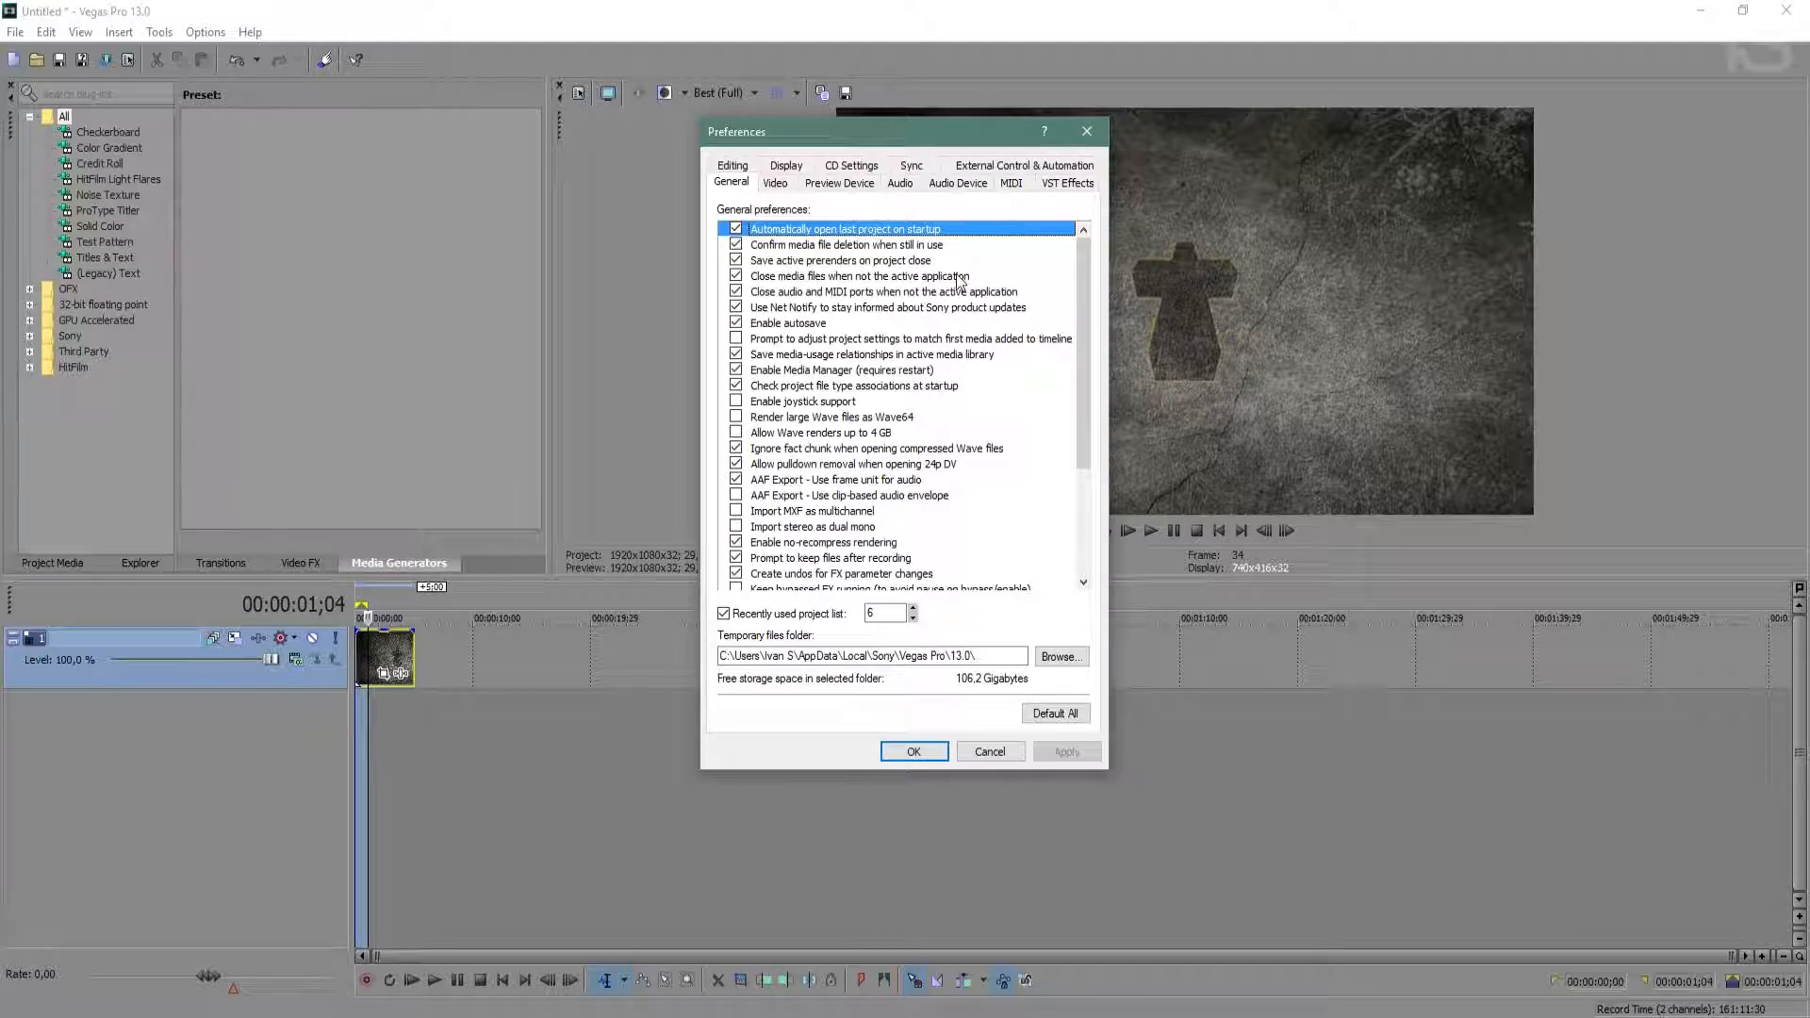
{"action": "left_click", "coordinate": [777, 184]}
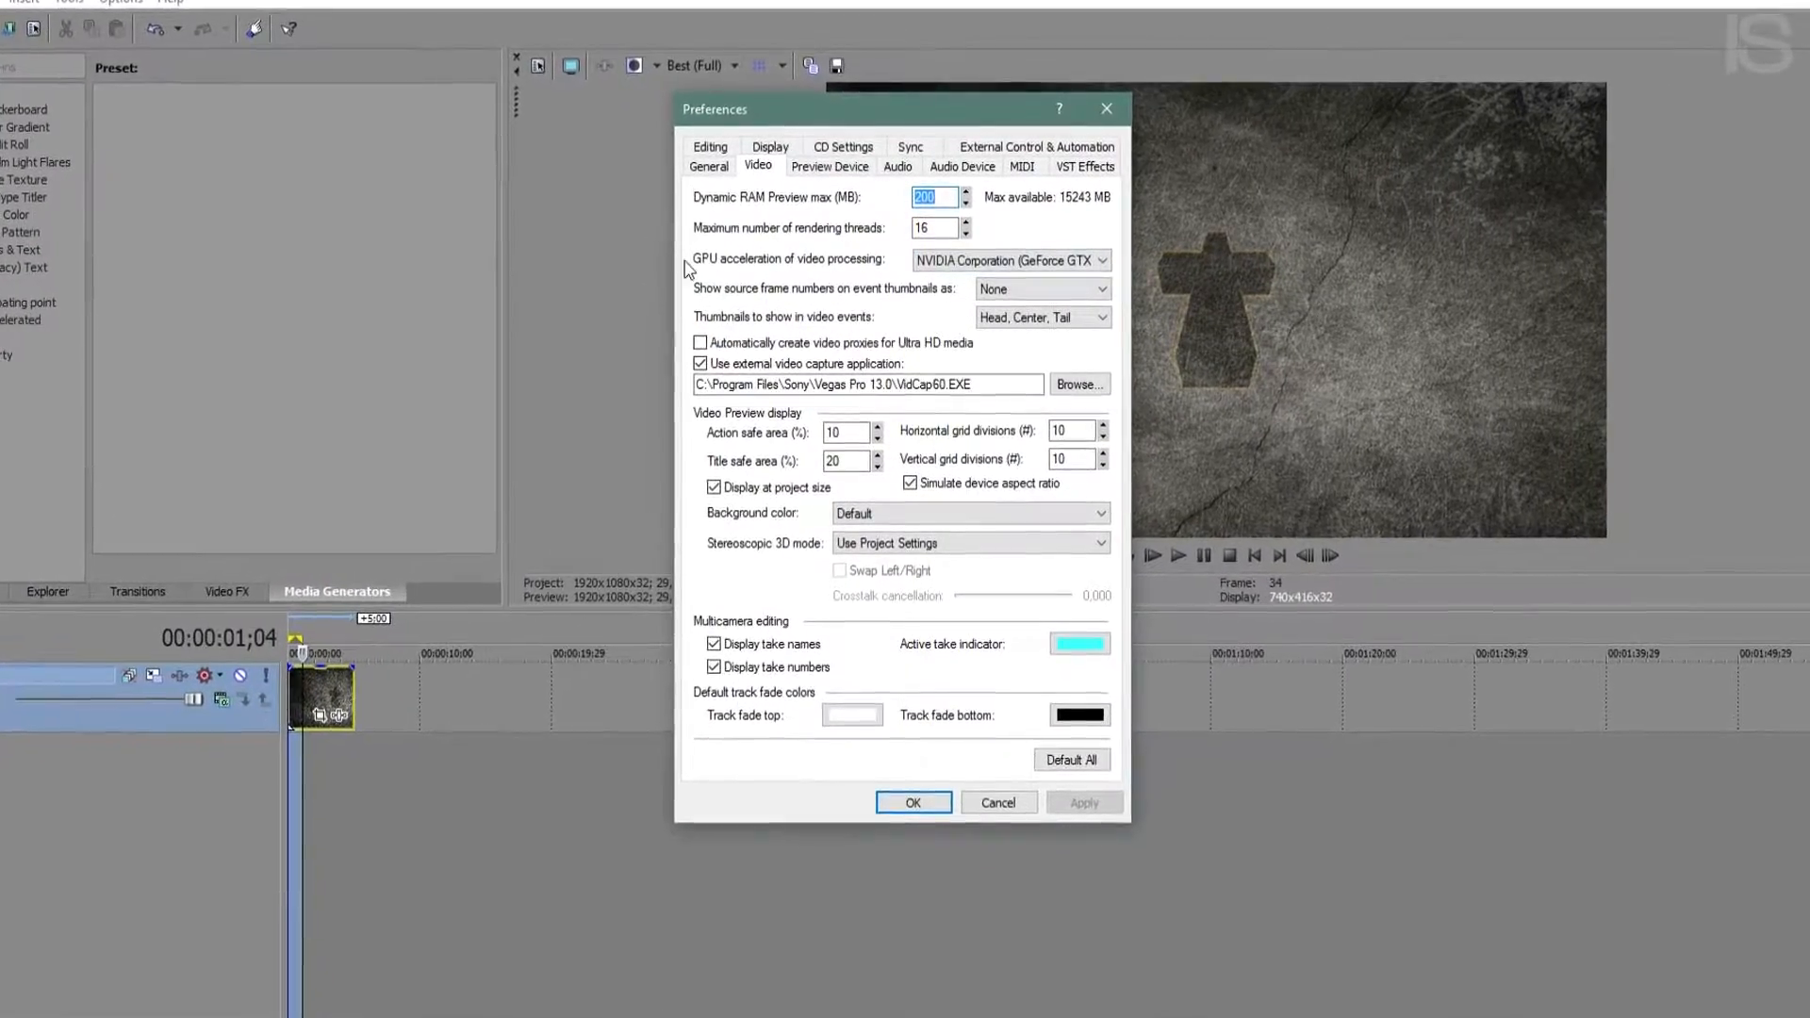
{"action": "left_click", "coordinate": [948, 255]}
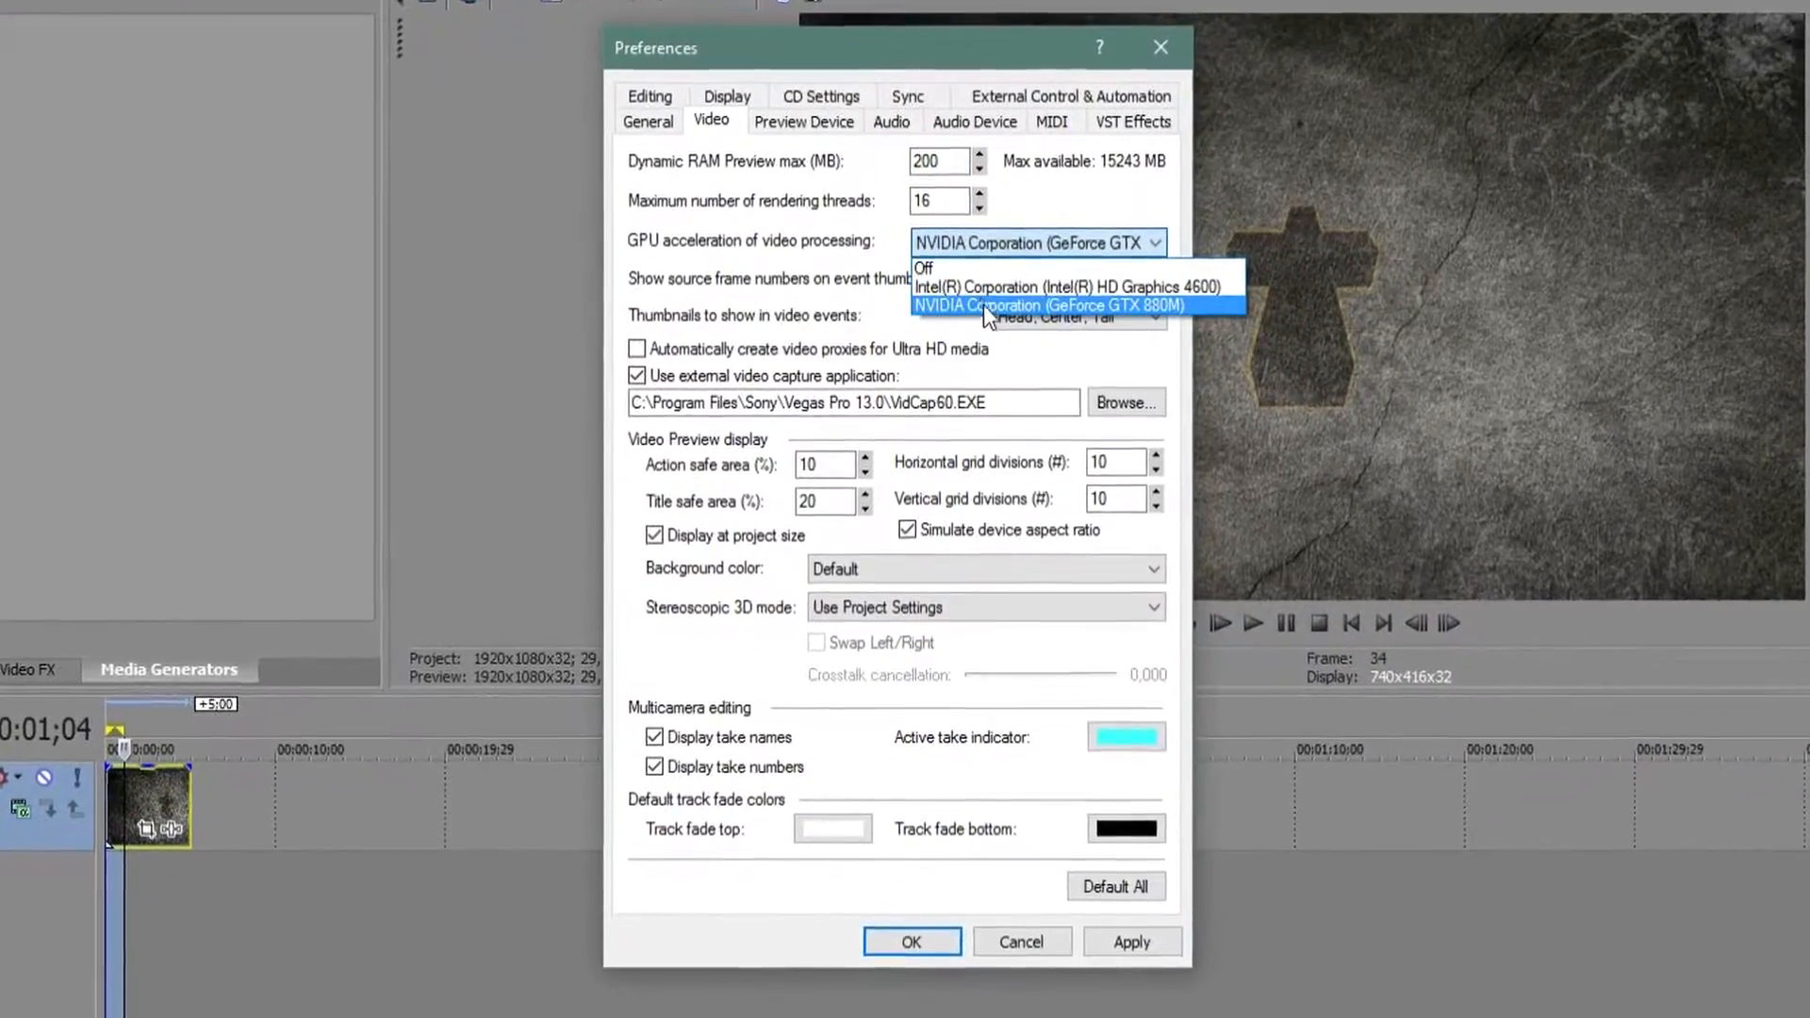
{"action": "left_click", "coordinate": [985, 305]}
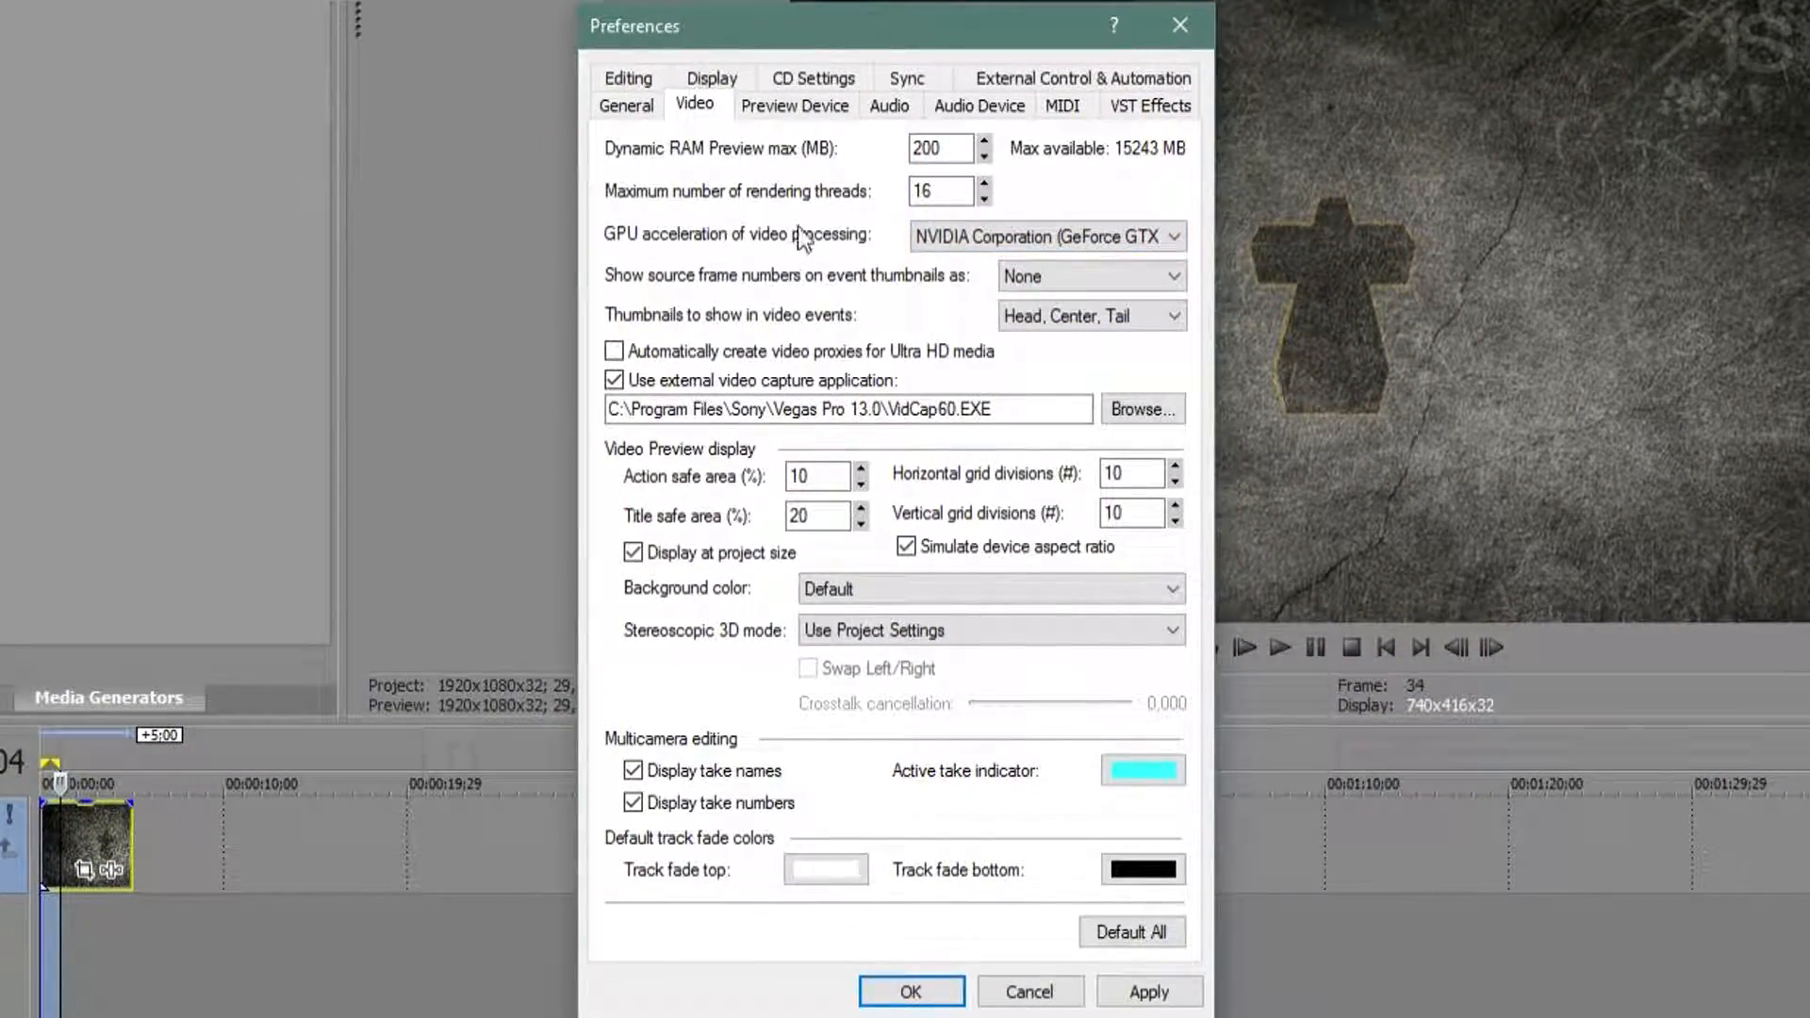
Try switching GPU acceleration of video processing to Off, and discard the preference changes.
{"action": "left_click", "coordinate": [963, 231]}
{"action": "left_click", "coordinate": [964, 231]}
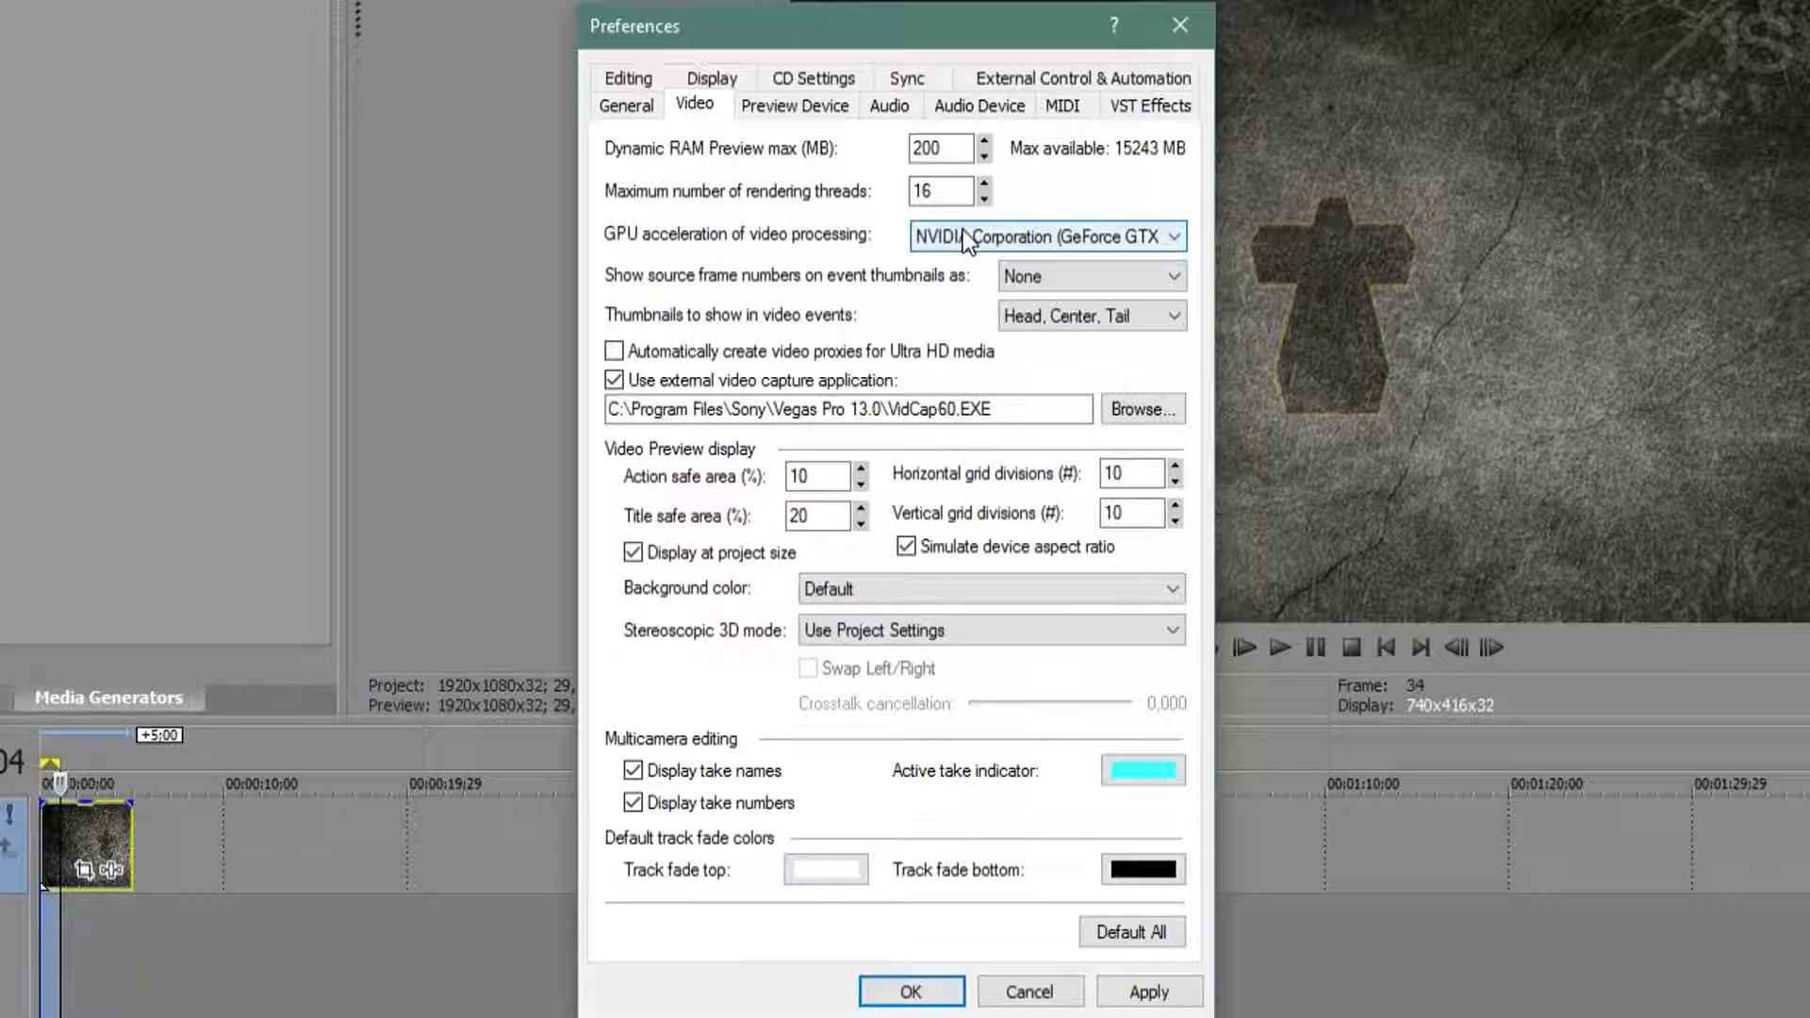
{"action": "left_click", "coordinate": [964, 236]}
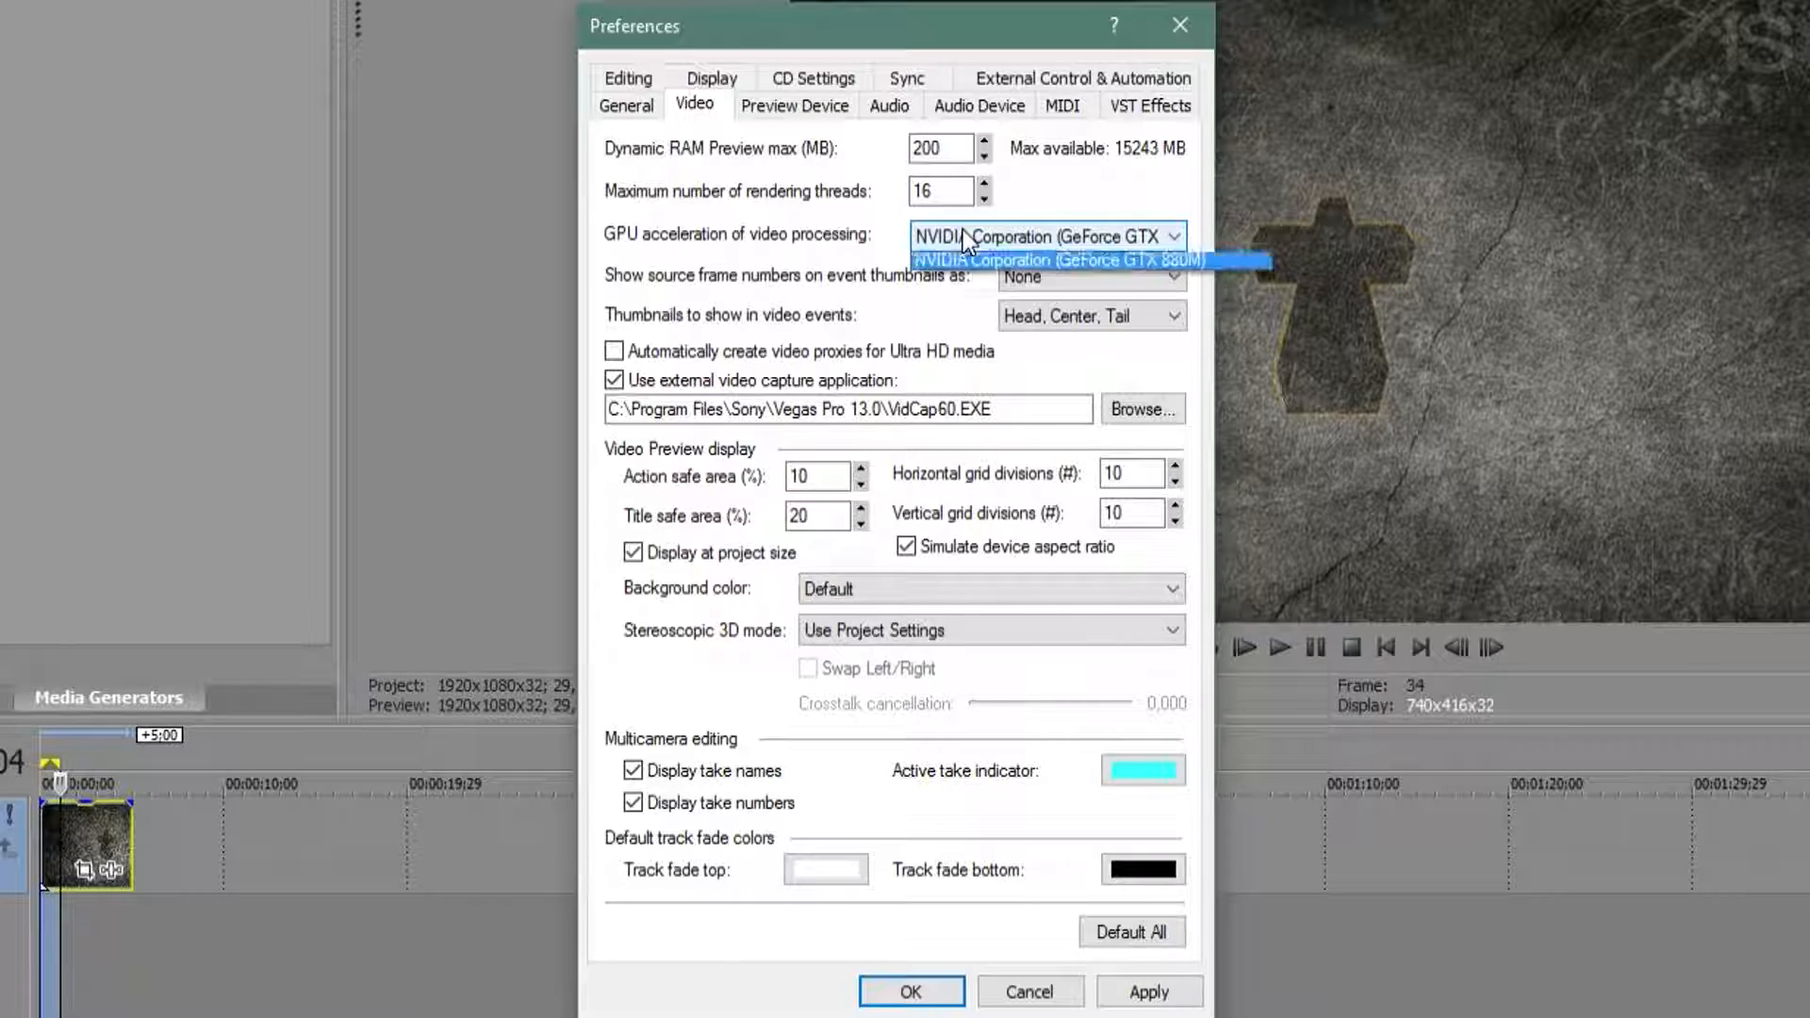
{"action": "left_click", "coordinate": [985, 264]}
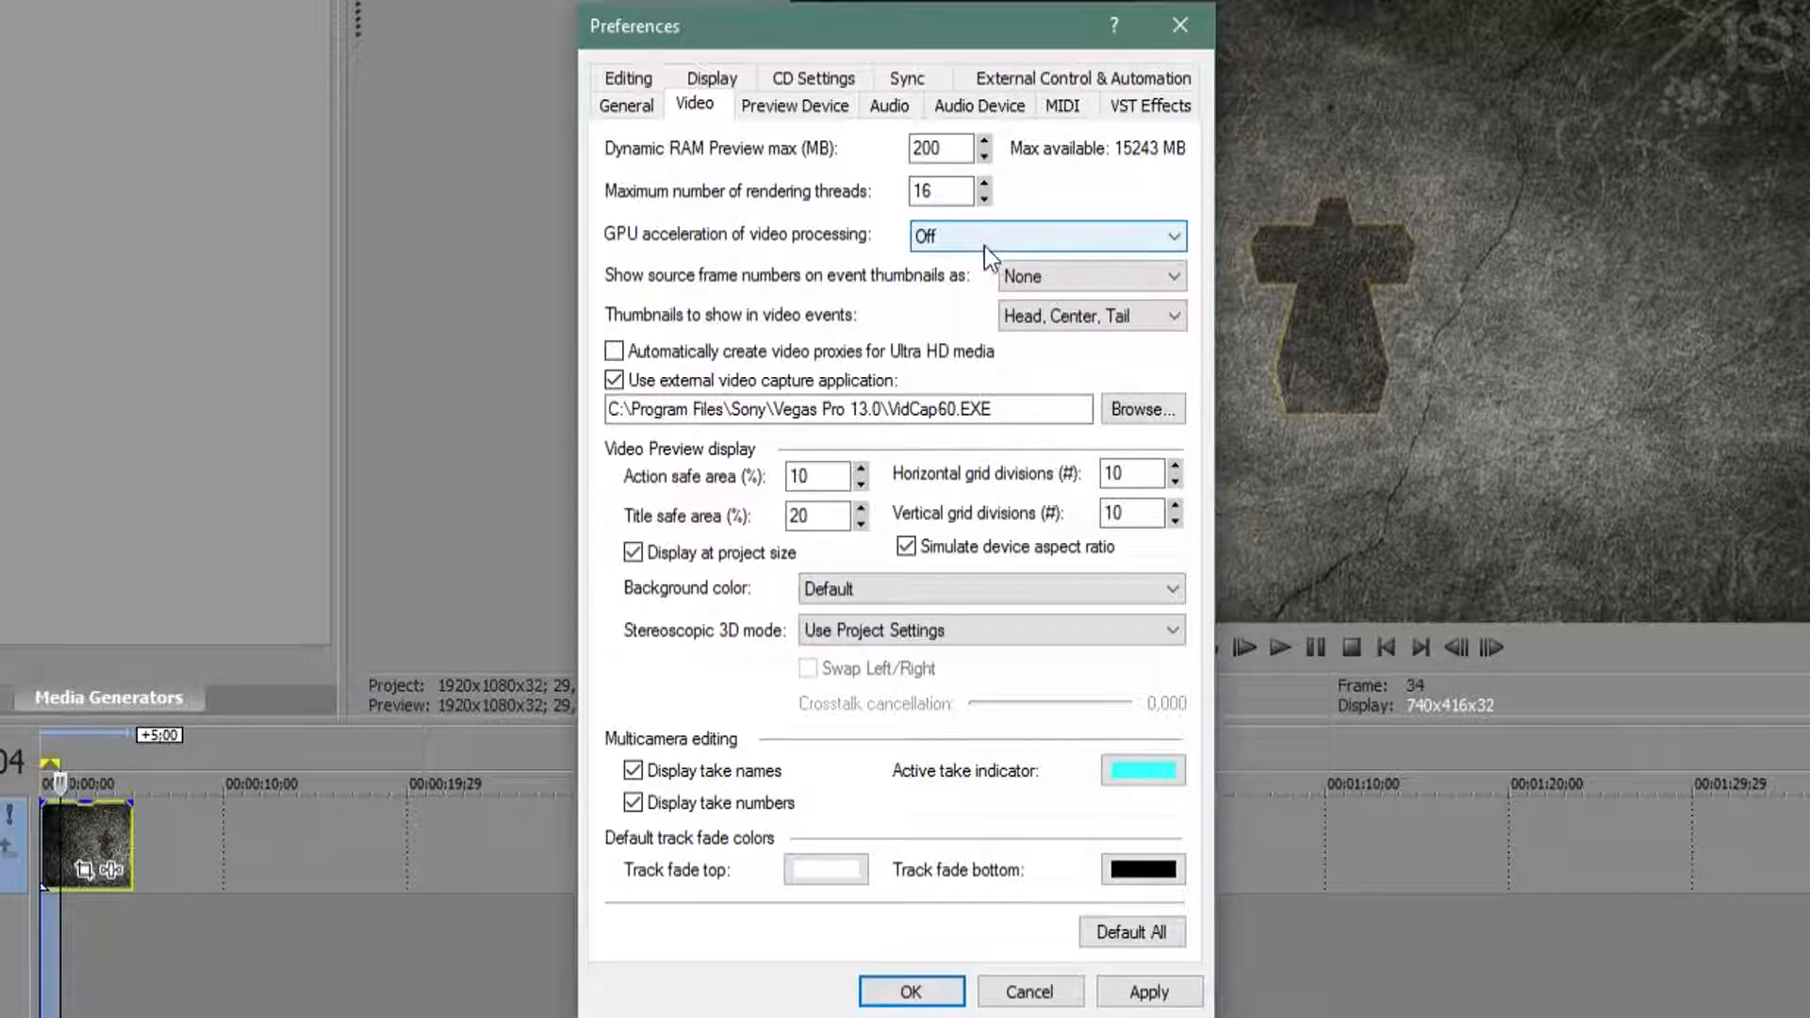
{"action": "left_click", "coordinate": [1033, 990]}
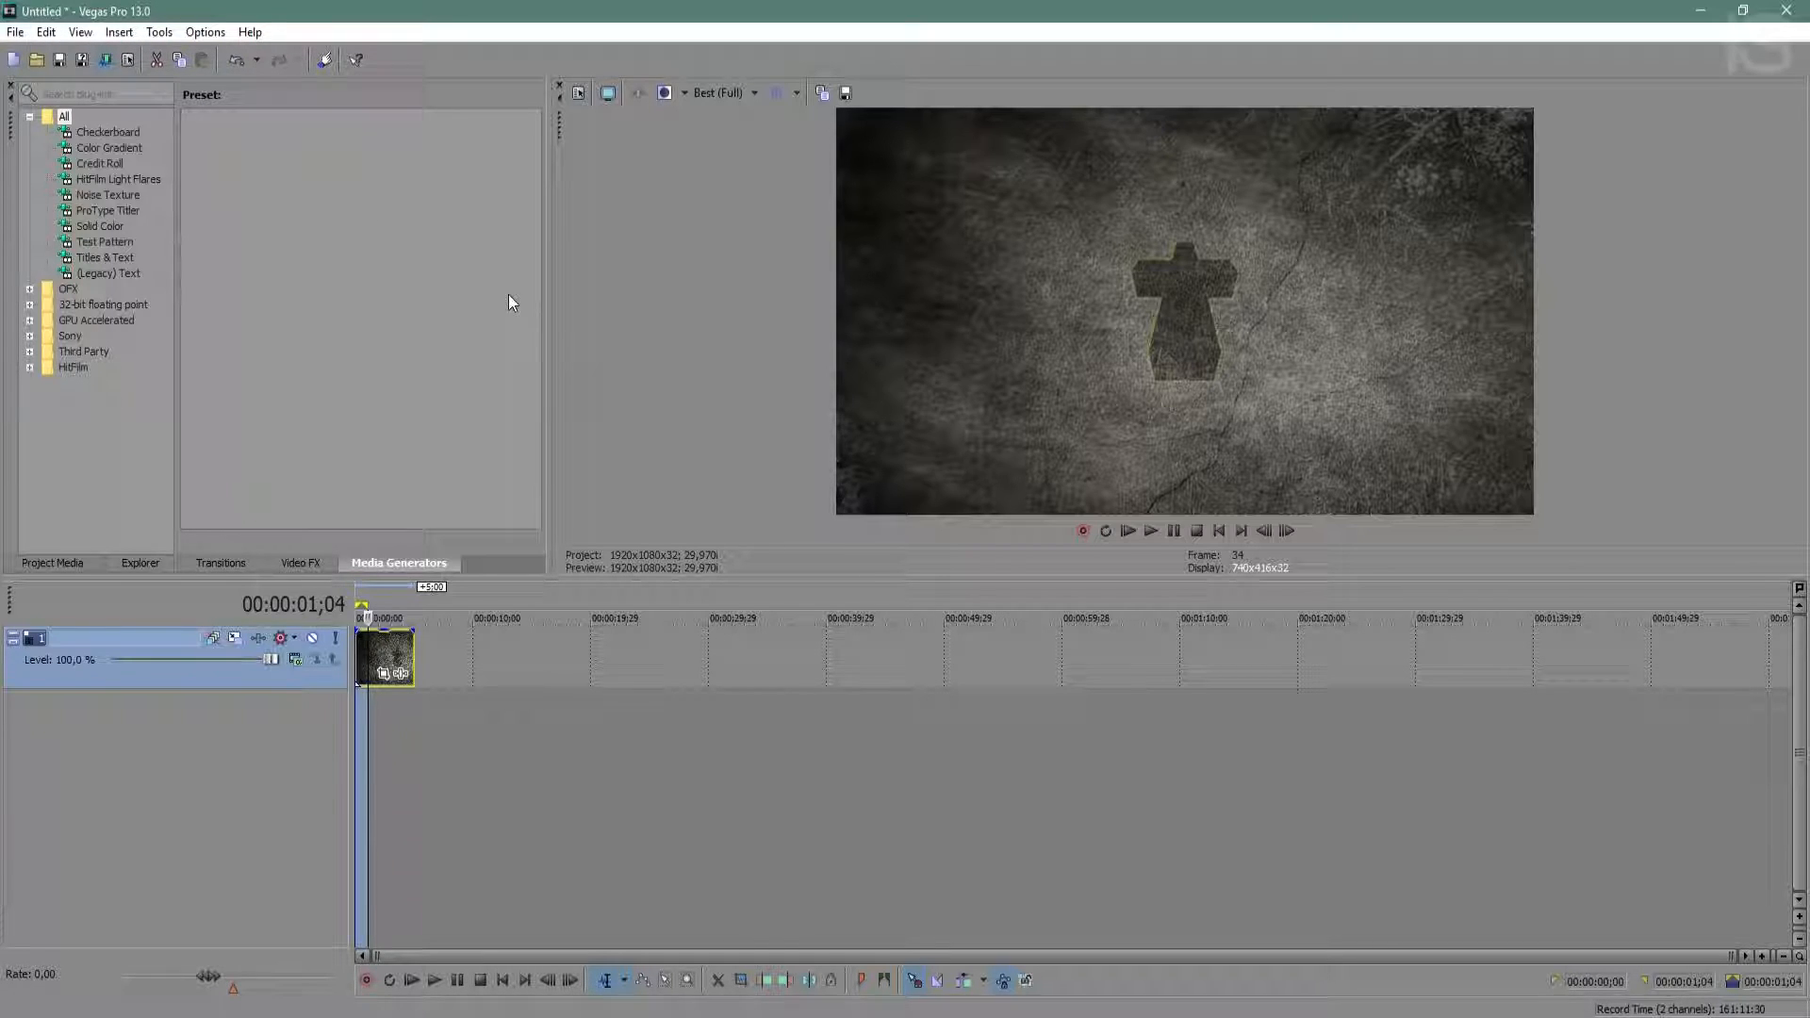
Start rendering the project with the 1080p 60 FPS template of the Sony AVC/MVC format, without limiting the list to favorites.
{"action": "left_click", "coordinate": [14, 35]}
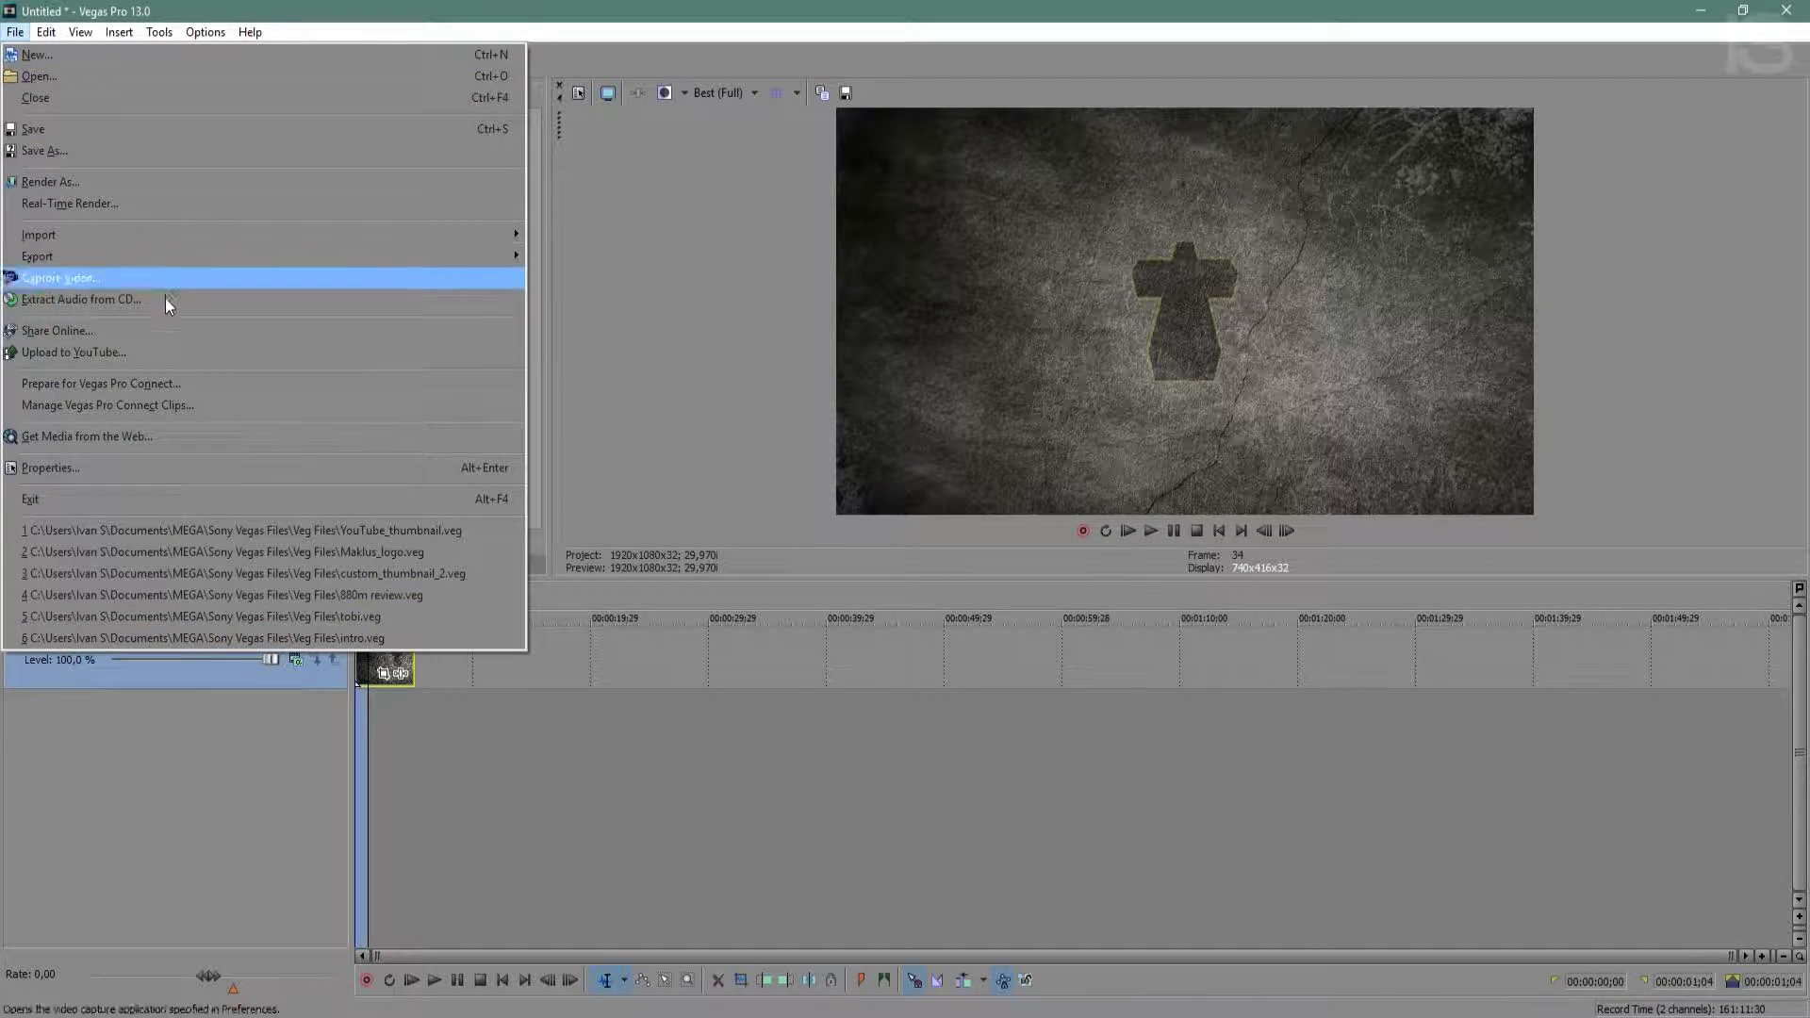
{"action": "left_click", "coordinate": [140, 181]}
{"action": "left_click", "coordinate": [557, 215]}
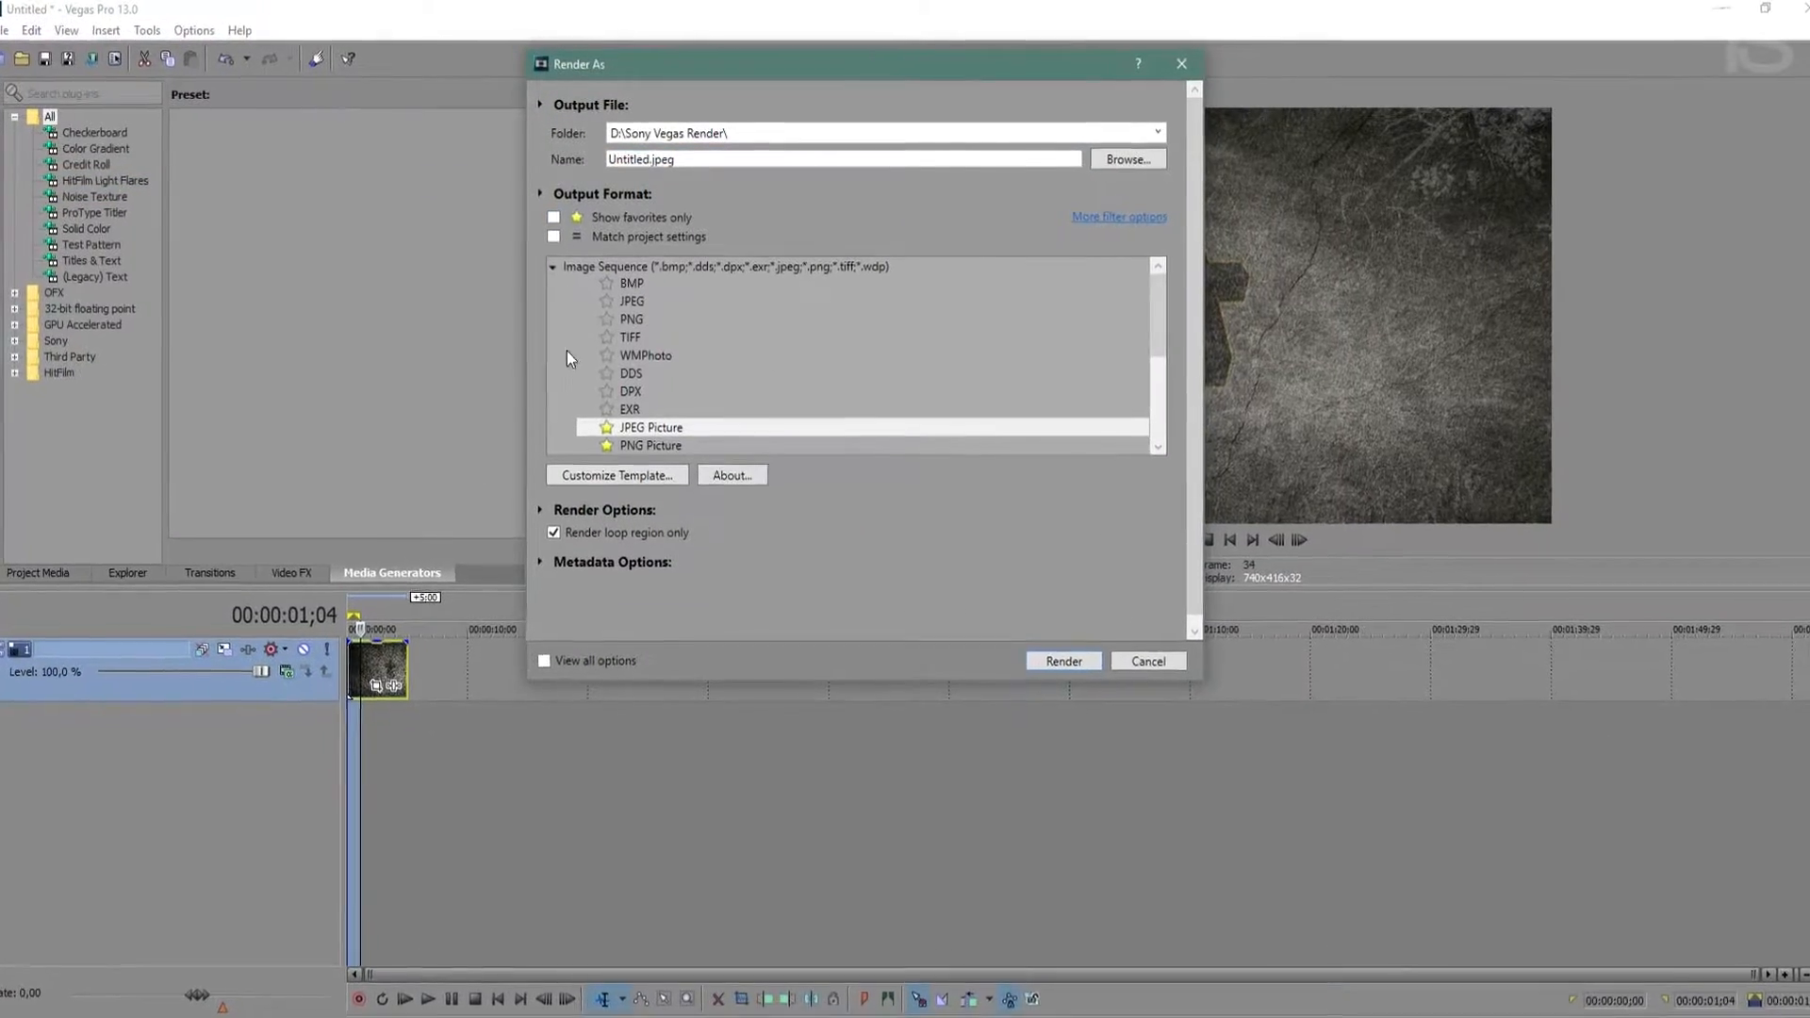
{"action": "left_click", "coordinate": [555, 263]}
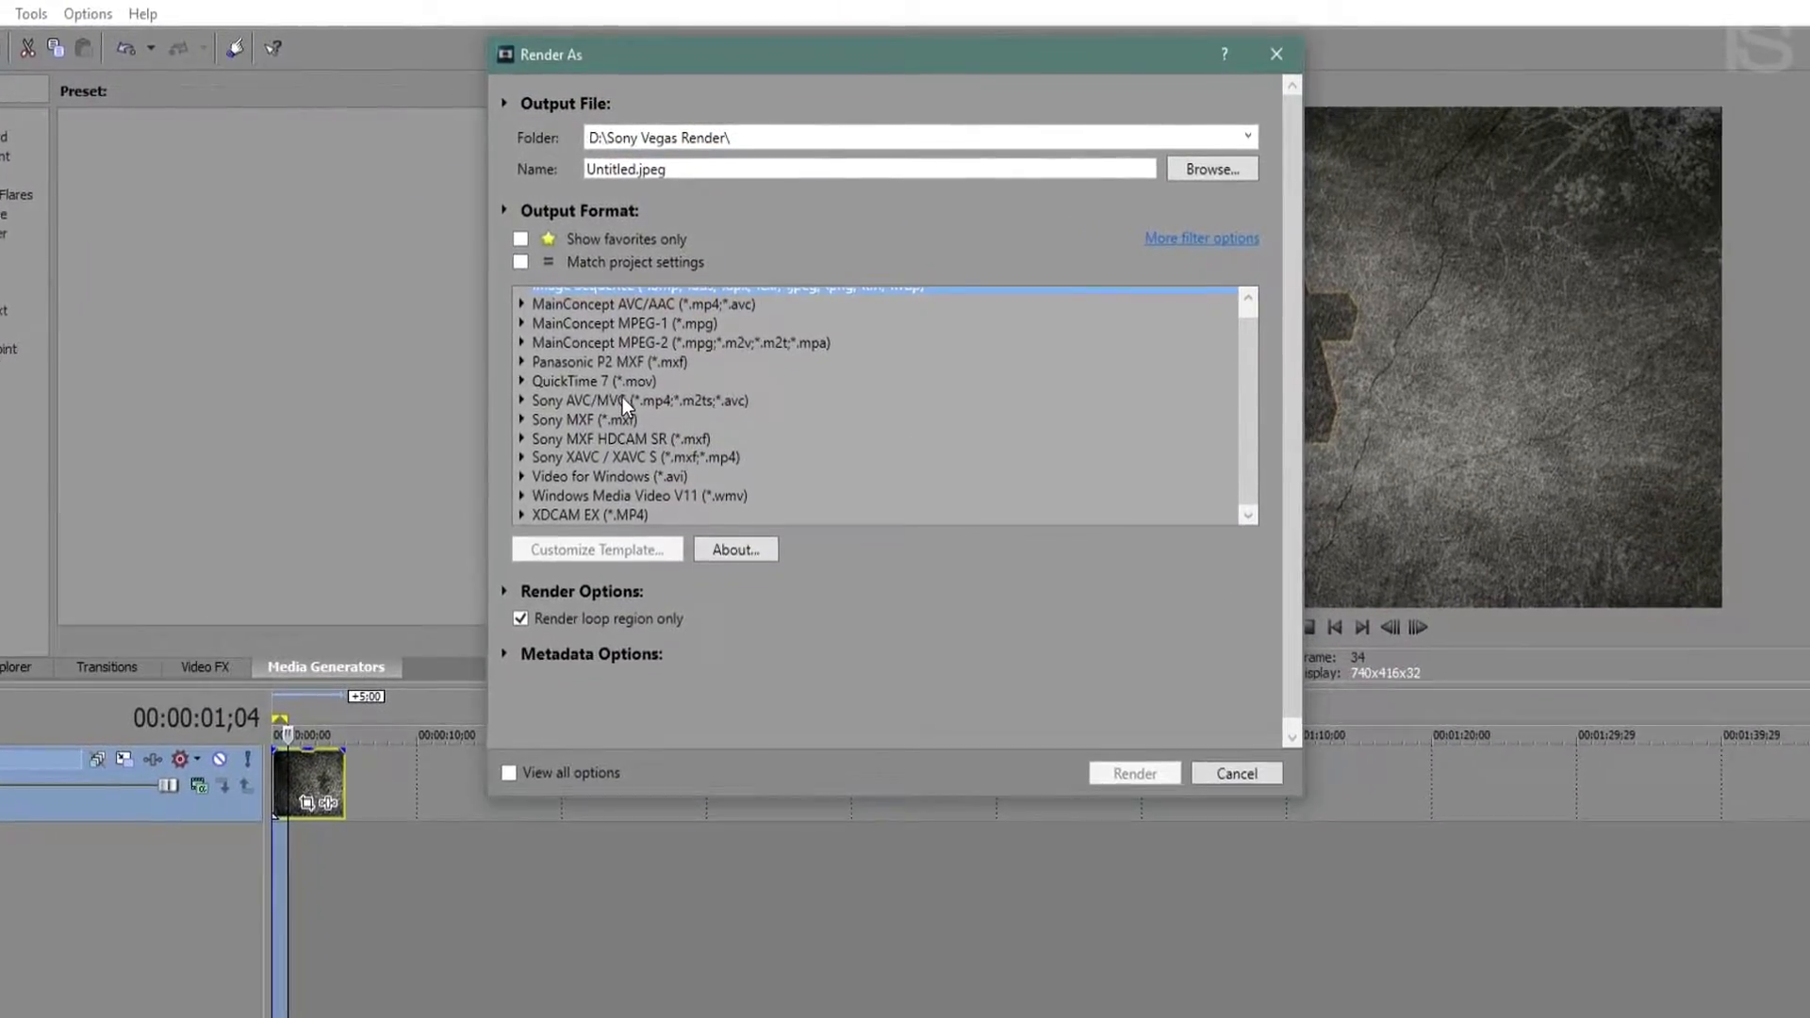
{"action": "left_click", "coordinate": [641, 385]}
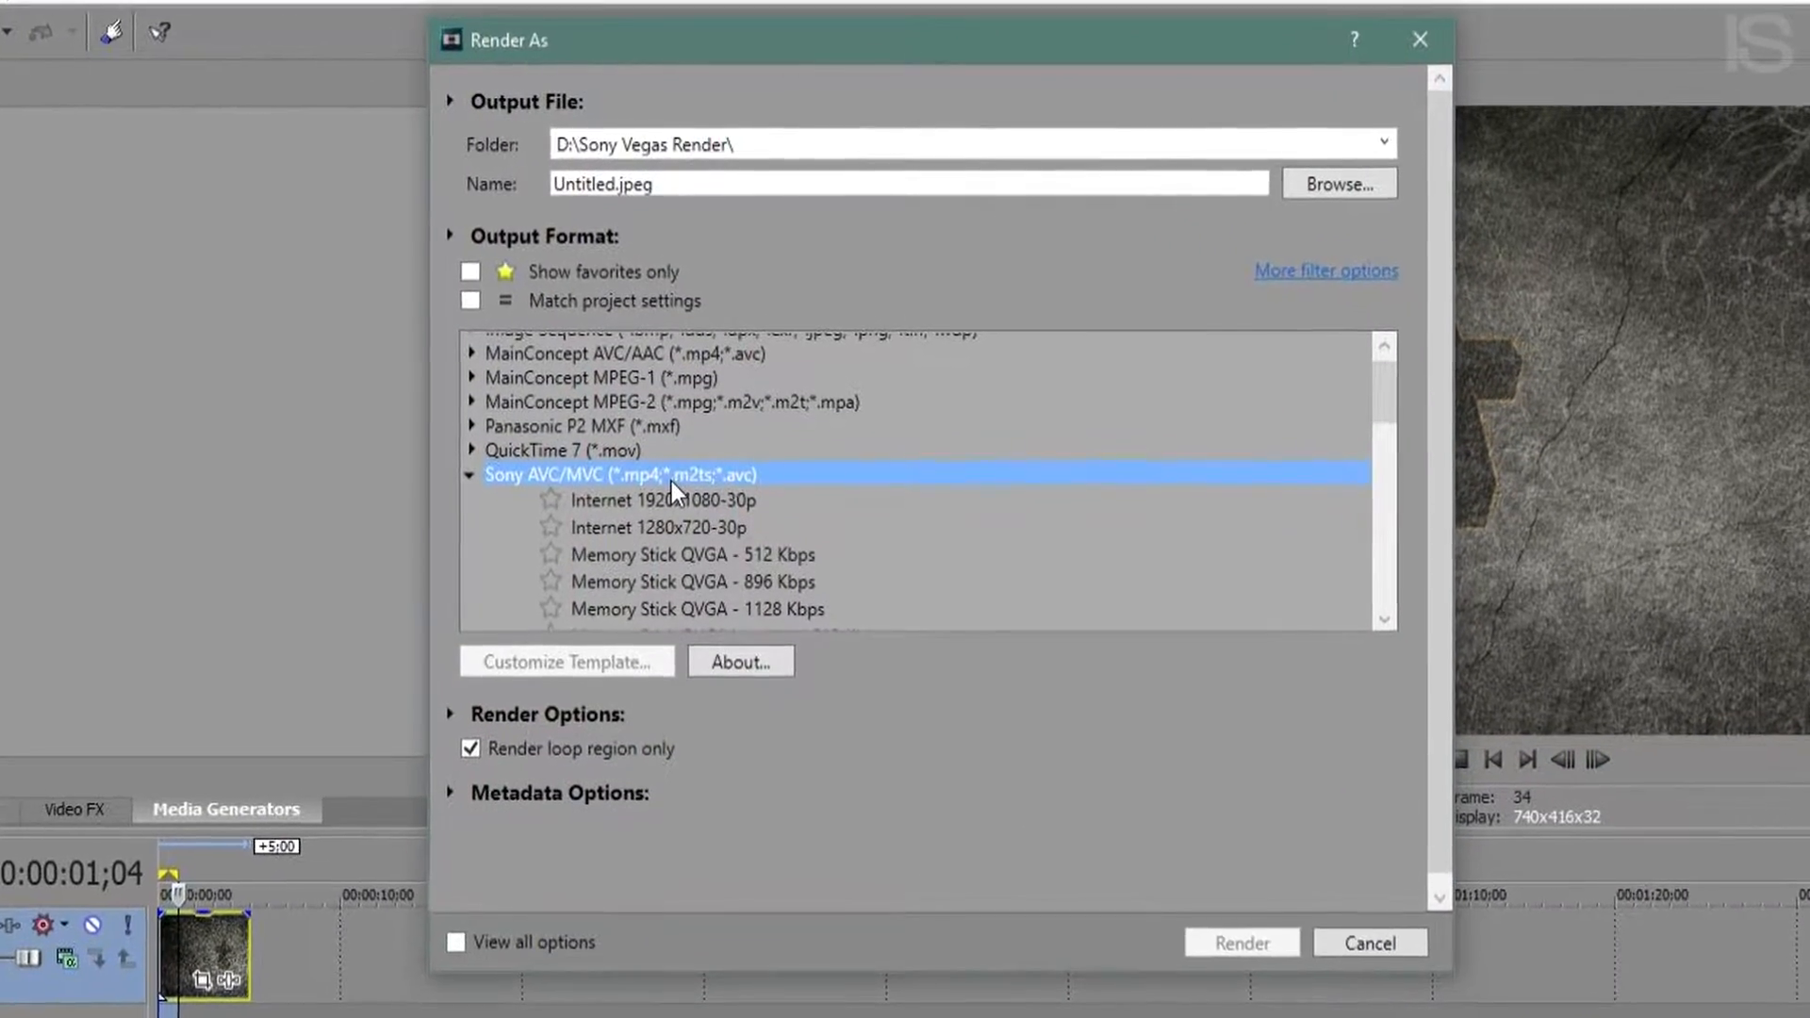
{"action": "scroll", "coordinate": [683, 530], "scroll_direction": "down", "scroll_amount": 10}
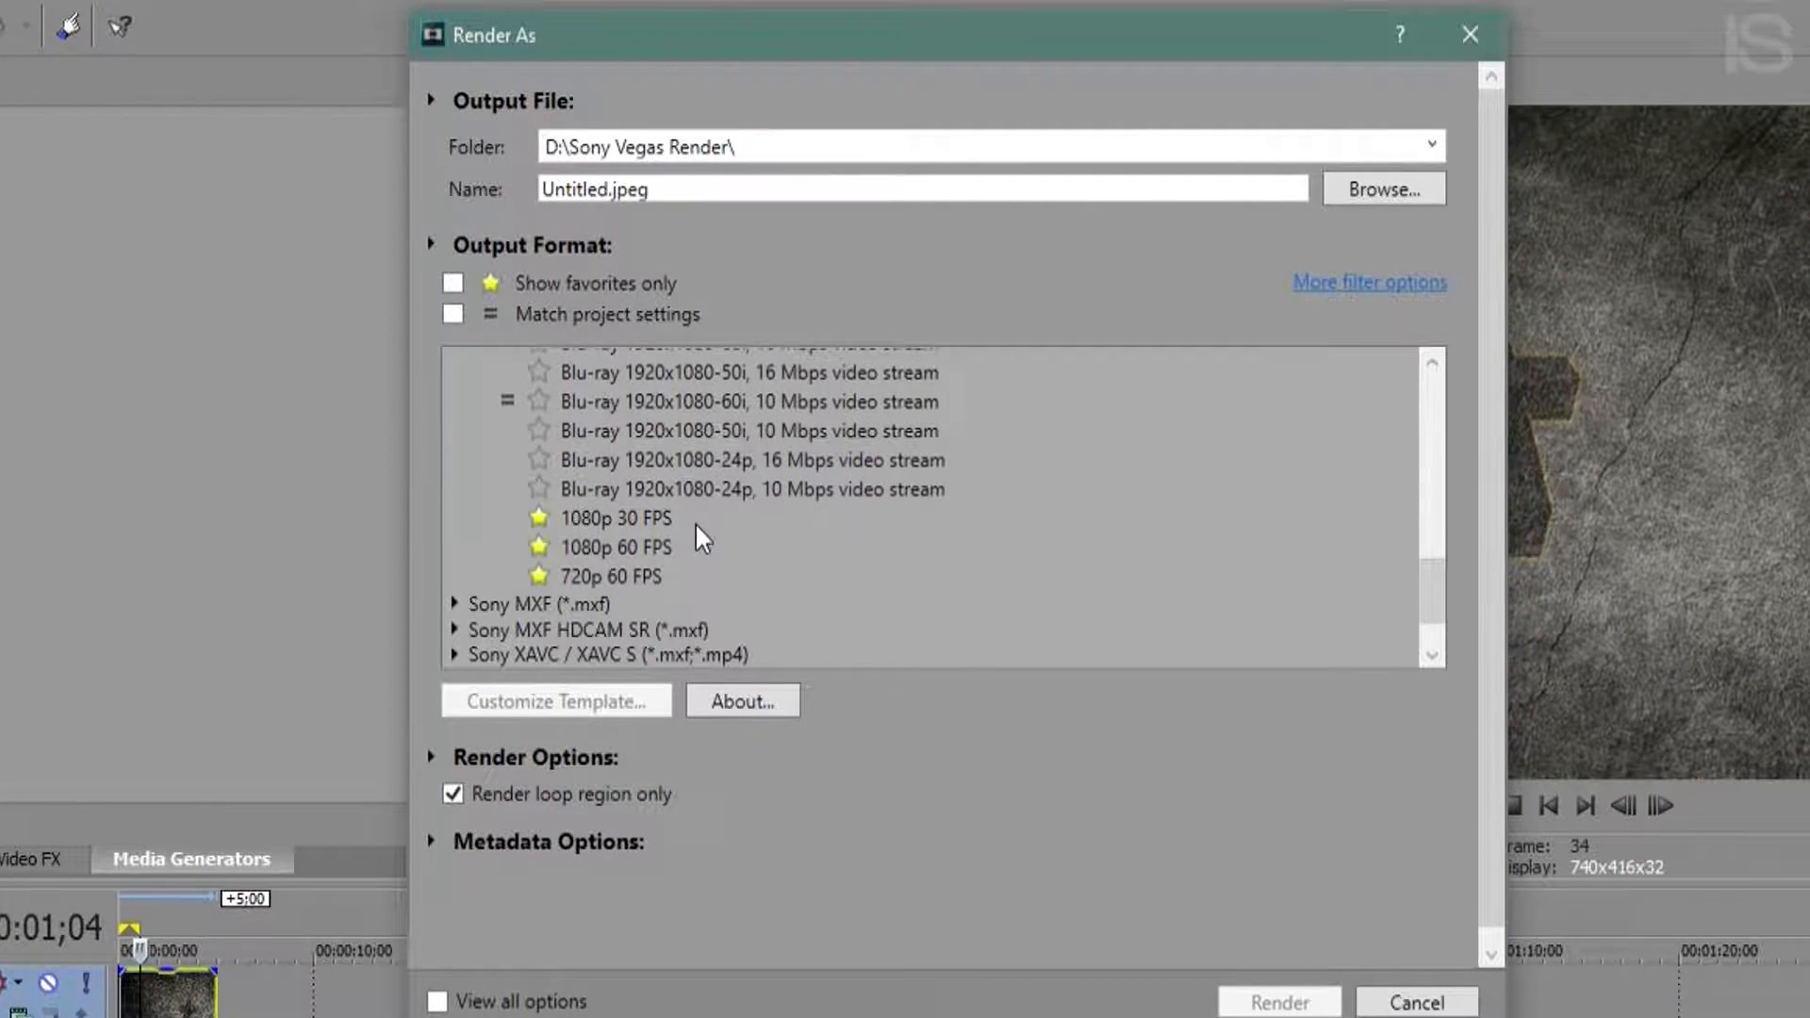
{"action": "left_click", "coordinate": [660, 547]}
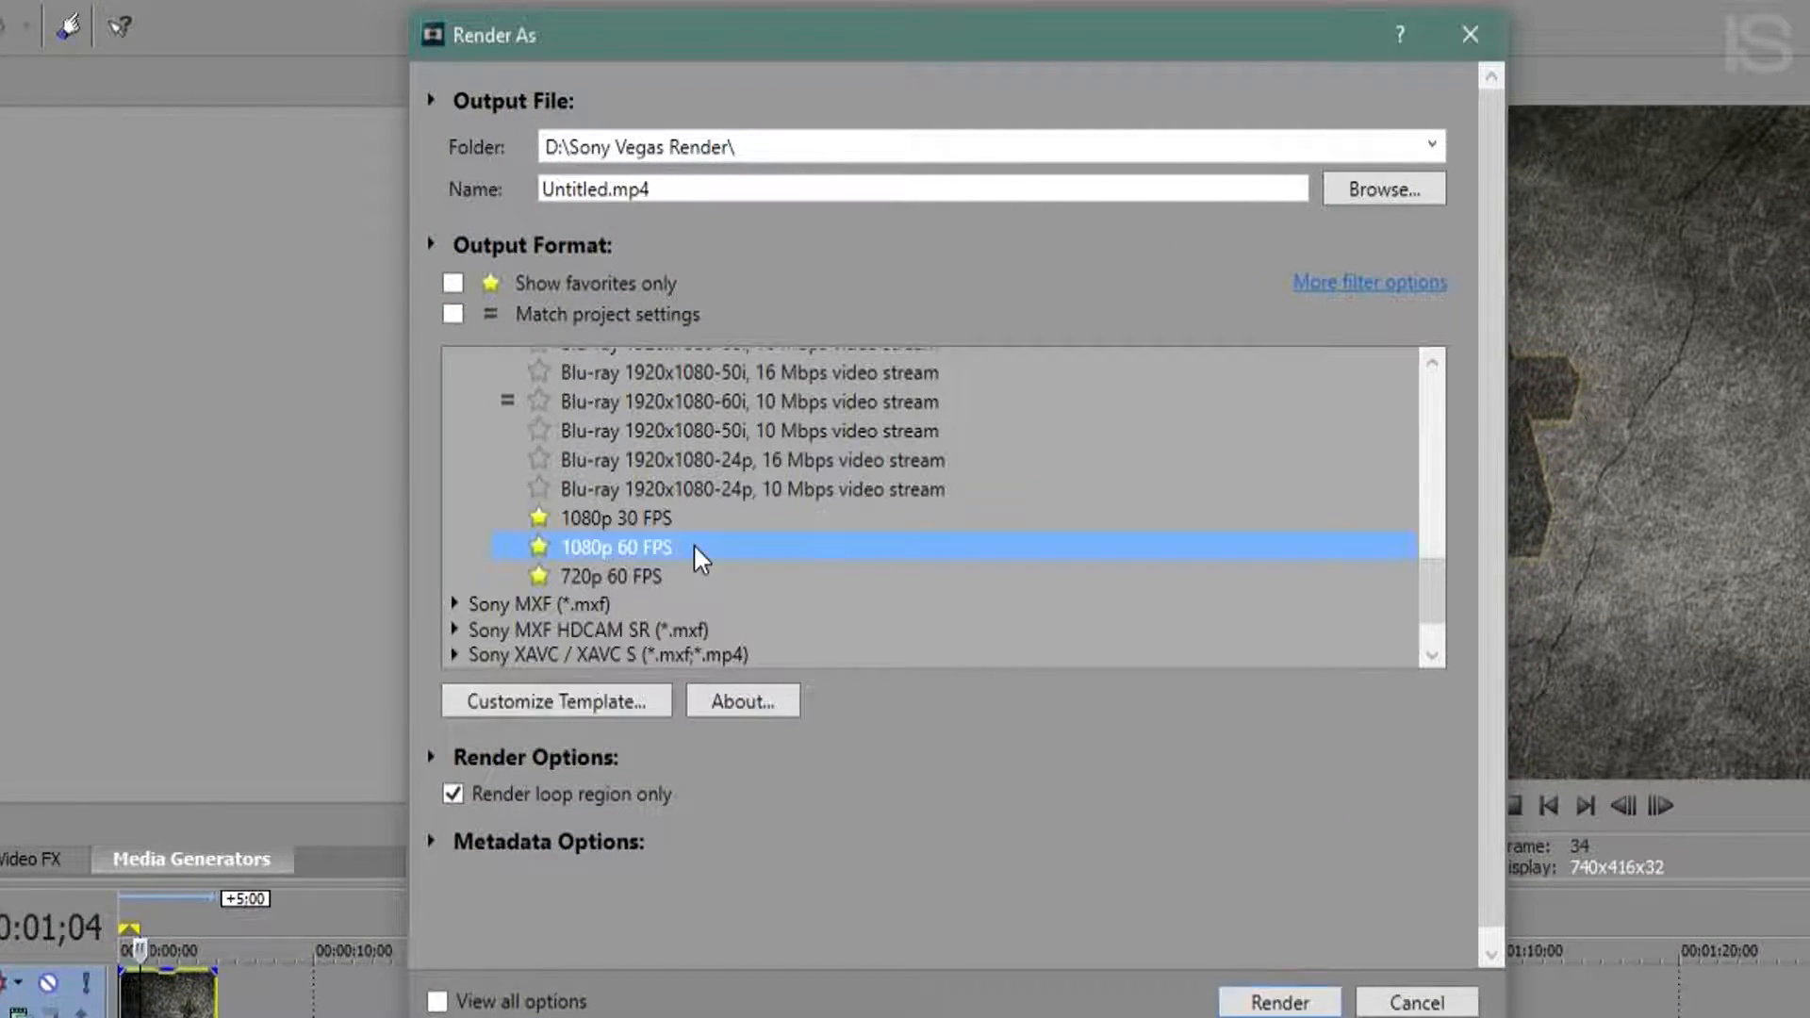
Open the custom settings of the 1080p 60 FPS template and choose AVC as the video format.
{"action": "left_click", "coordinate": [655, 697]}
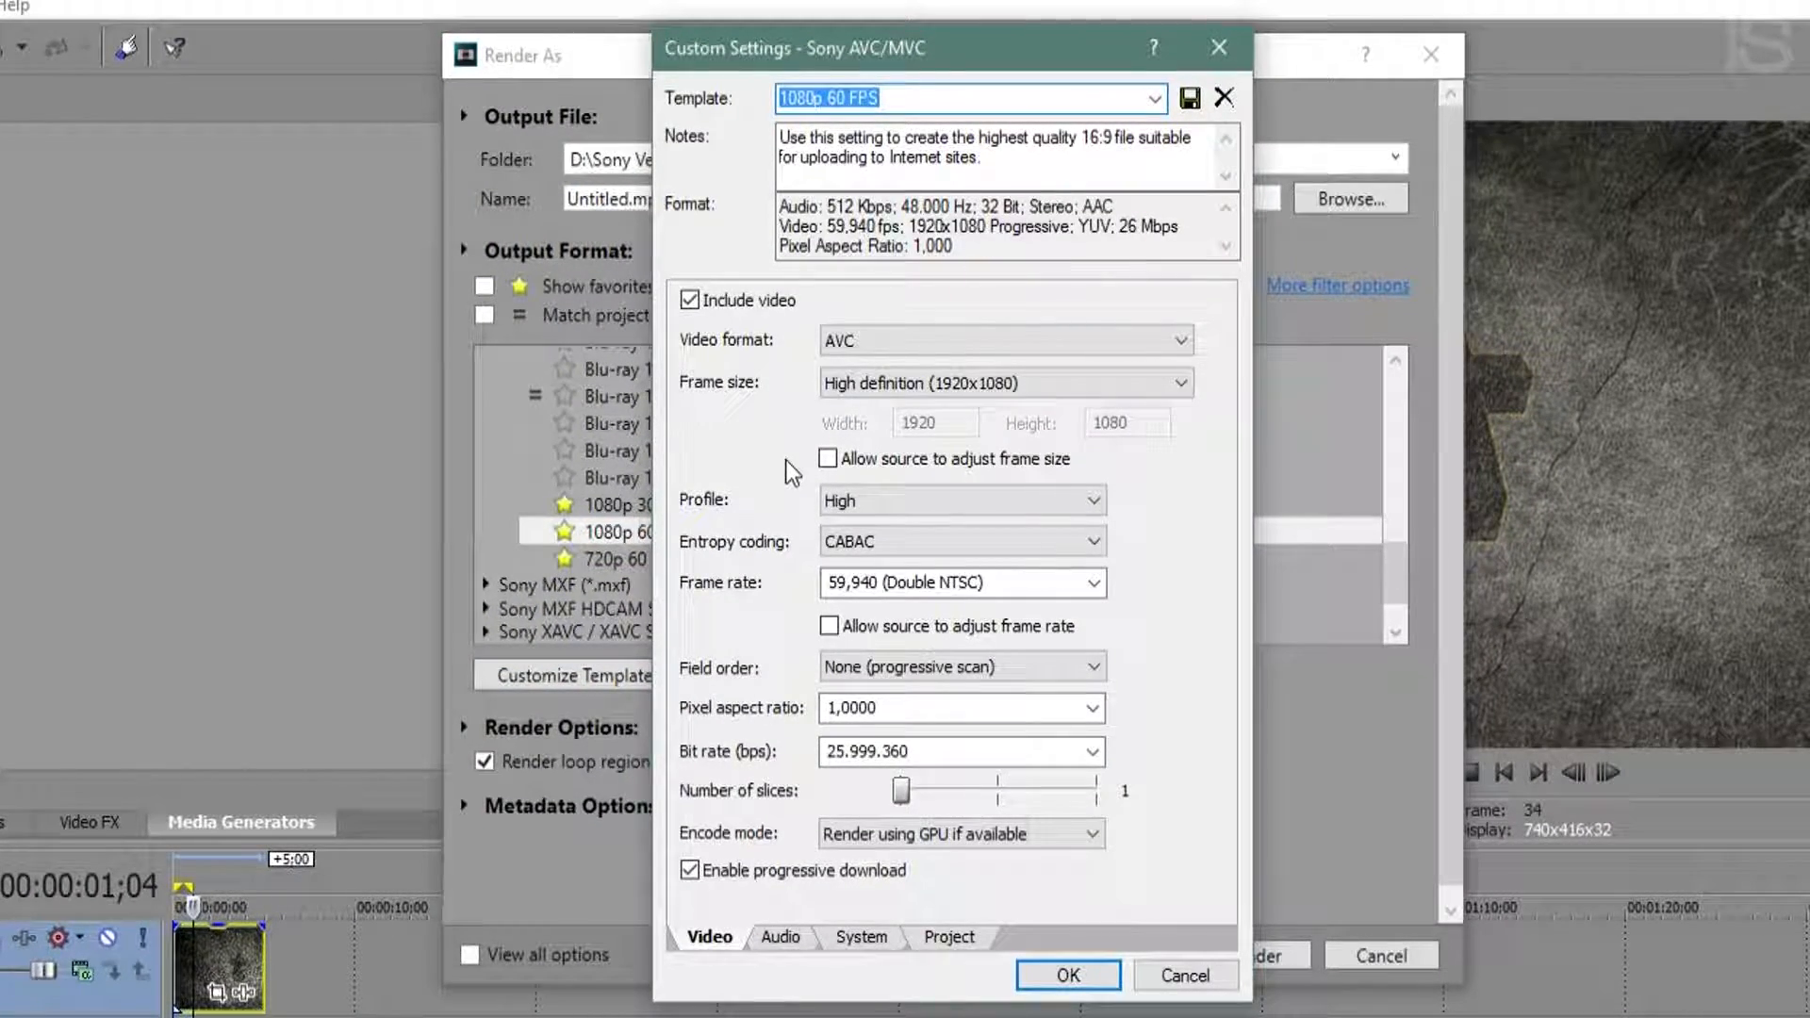
{"action": "left_click_drag", "start_coordinate": [921, 101], "coordinate": [624, 98]}
{"action": "left_click", "coordinate": [860, 346]}
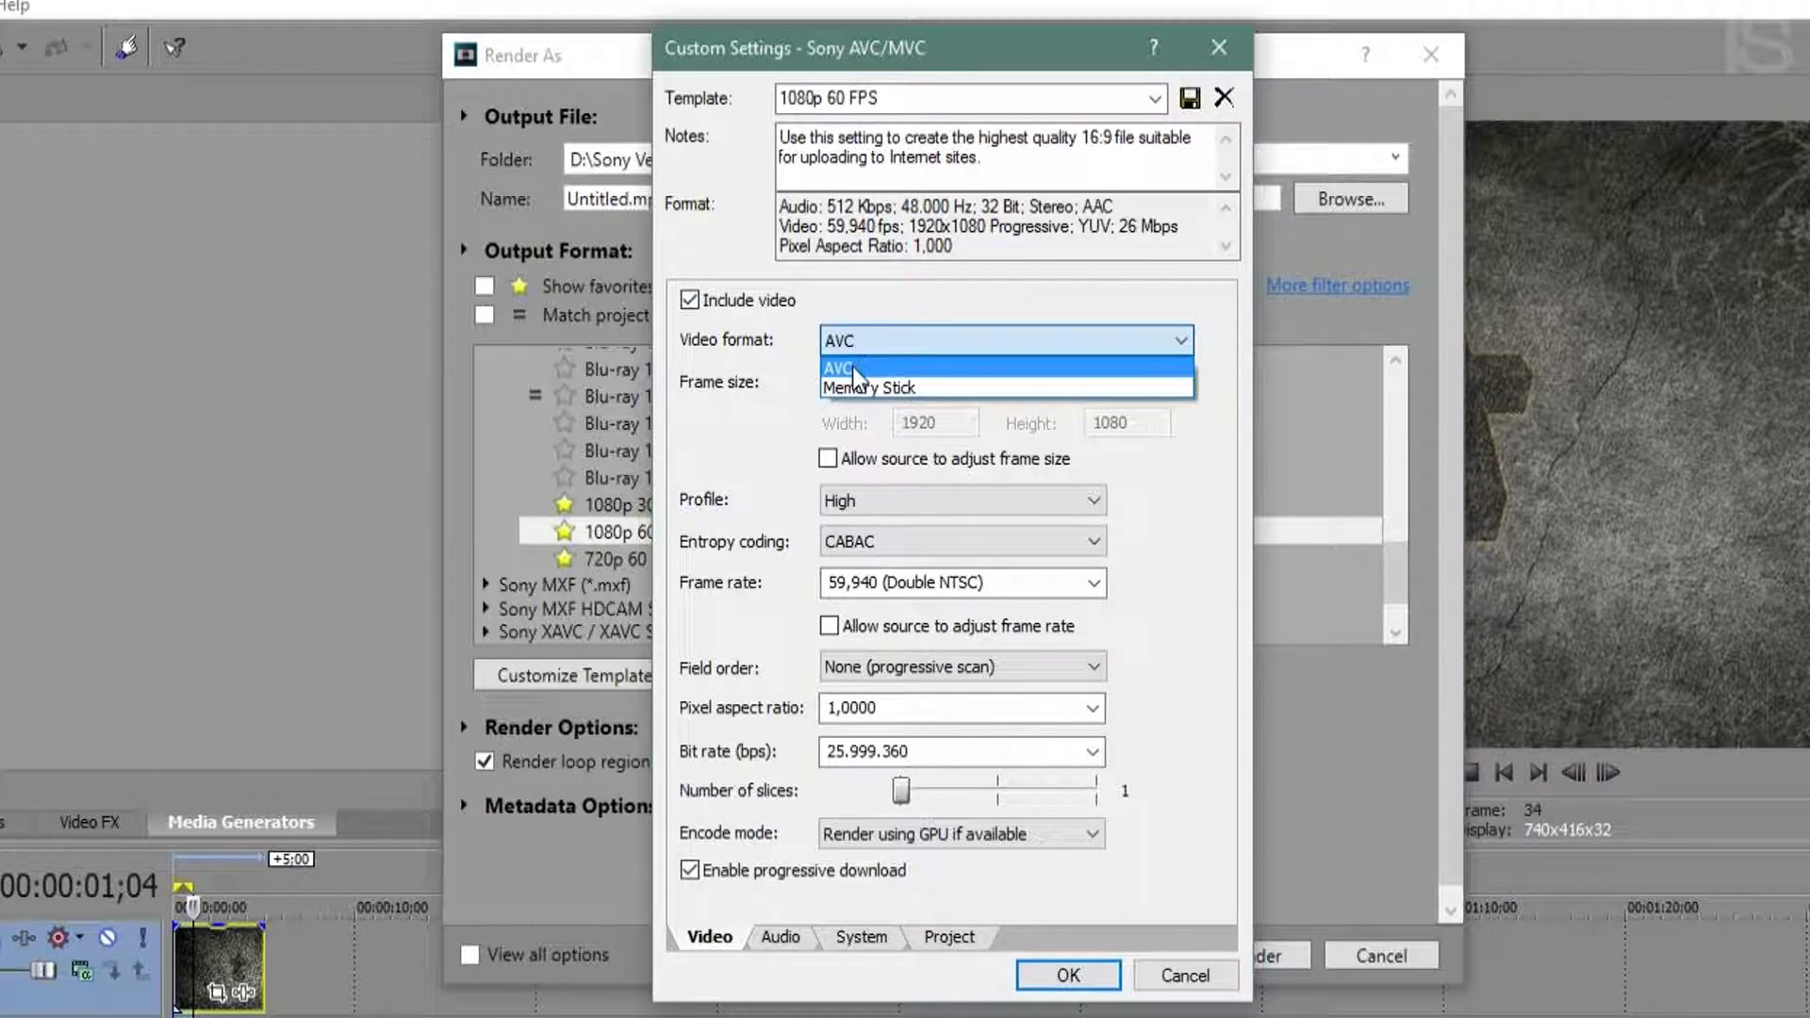
{"action": "left_click", "coordinate": [853, 370]}
Set the frame size to High definition (1920x1080) and leave source adjustment of the frame size disabled.
{"action": "left_click", "coordinate": [893, 382]}
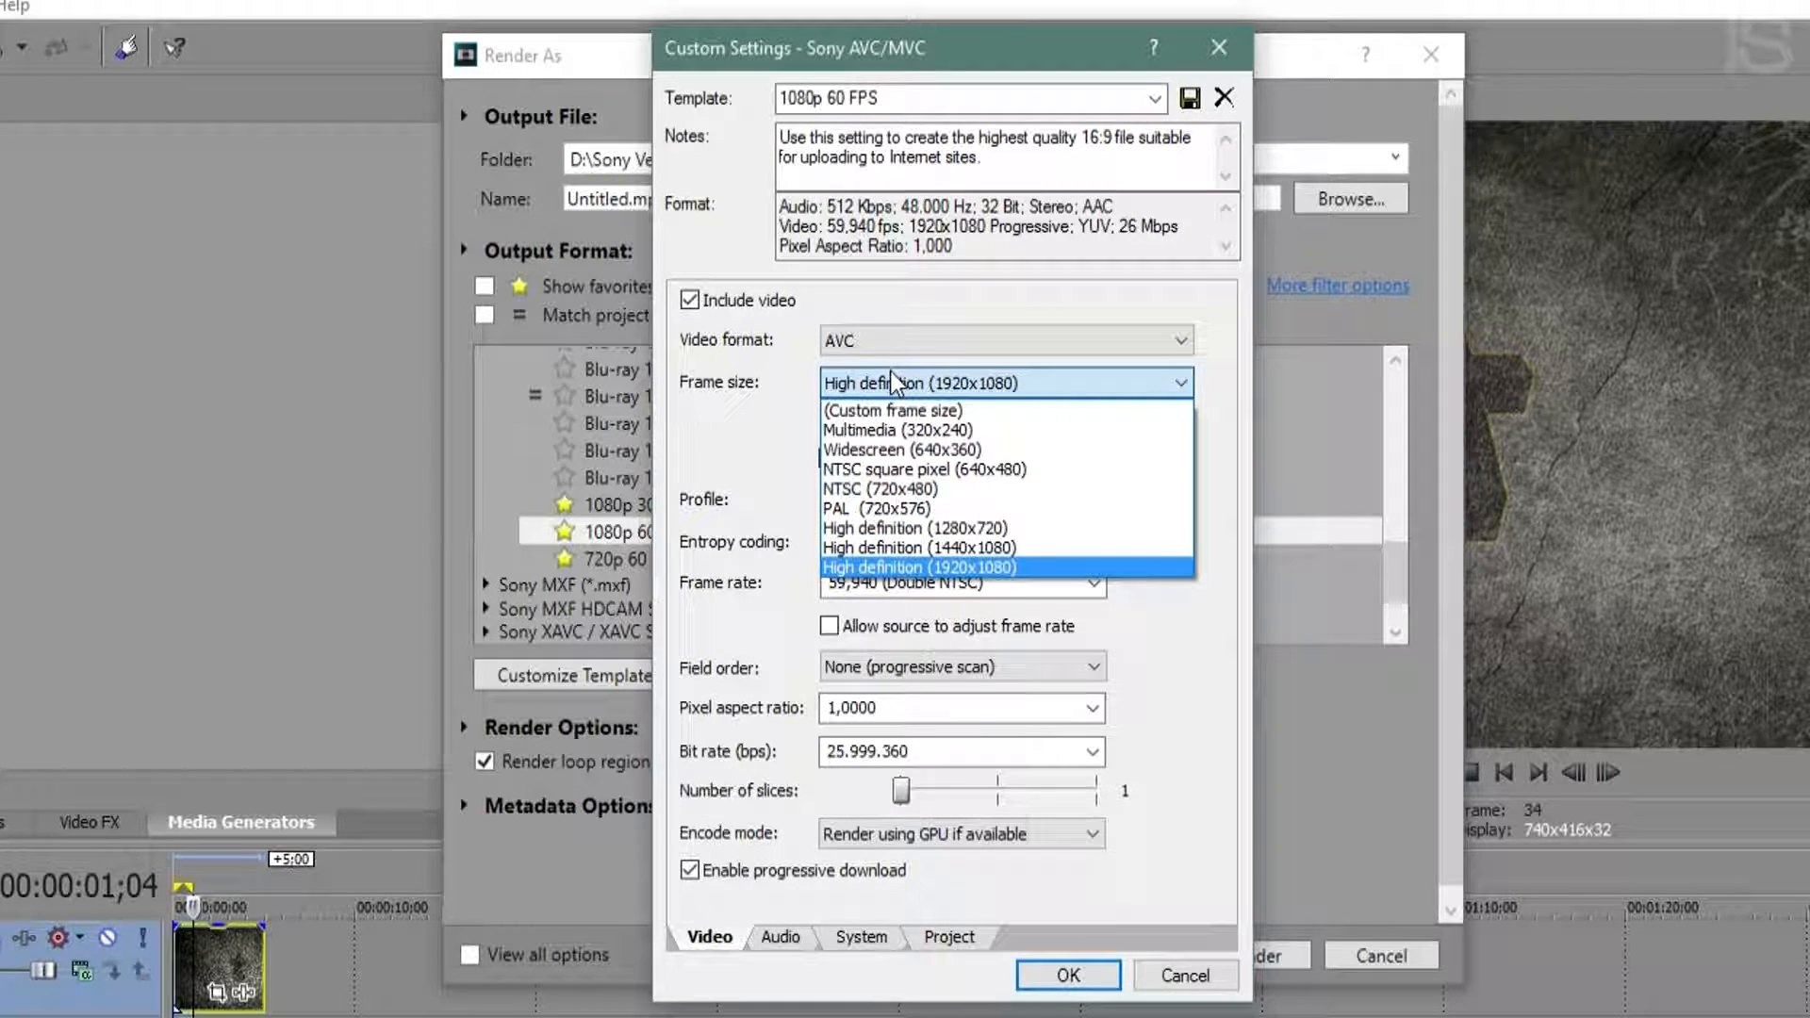
{"action": "left_click", "coordinate": [922, 568]}
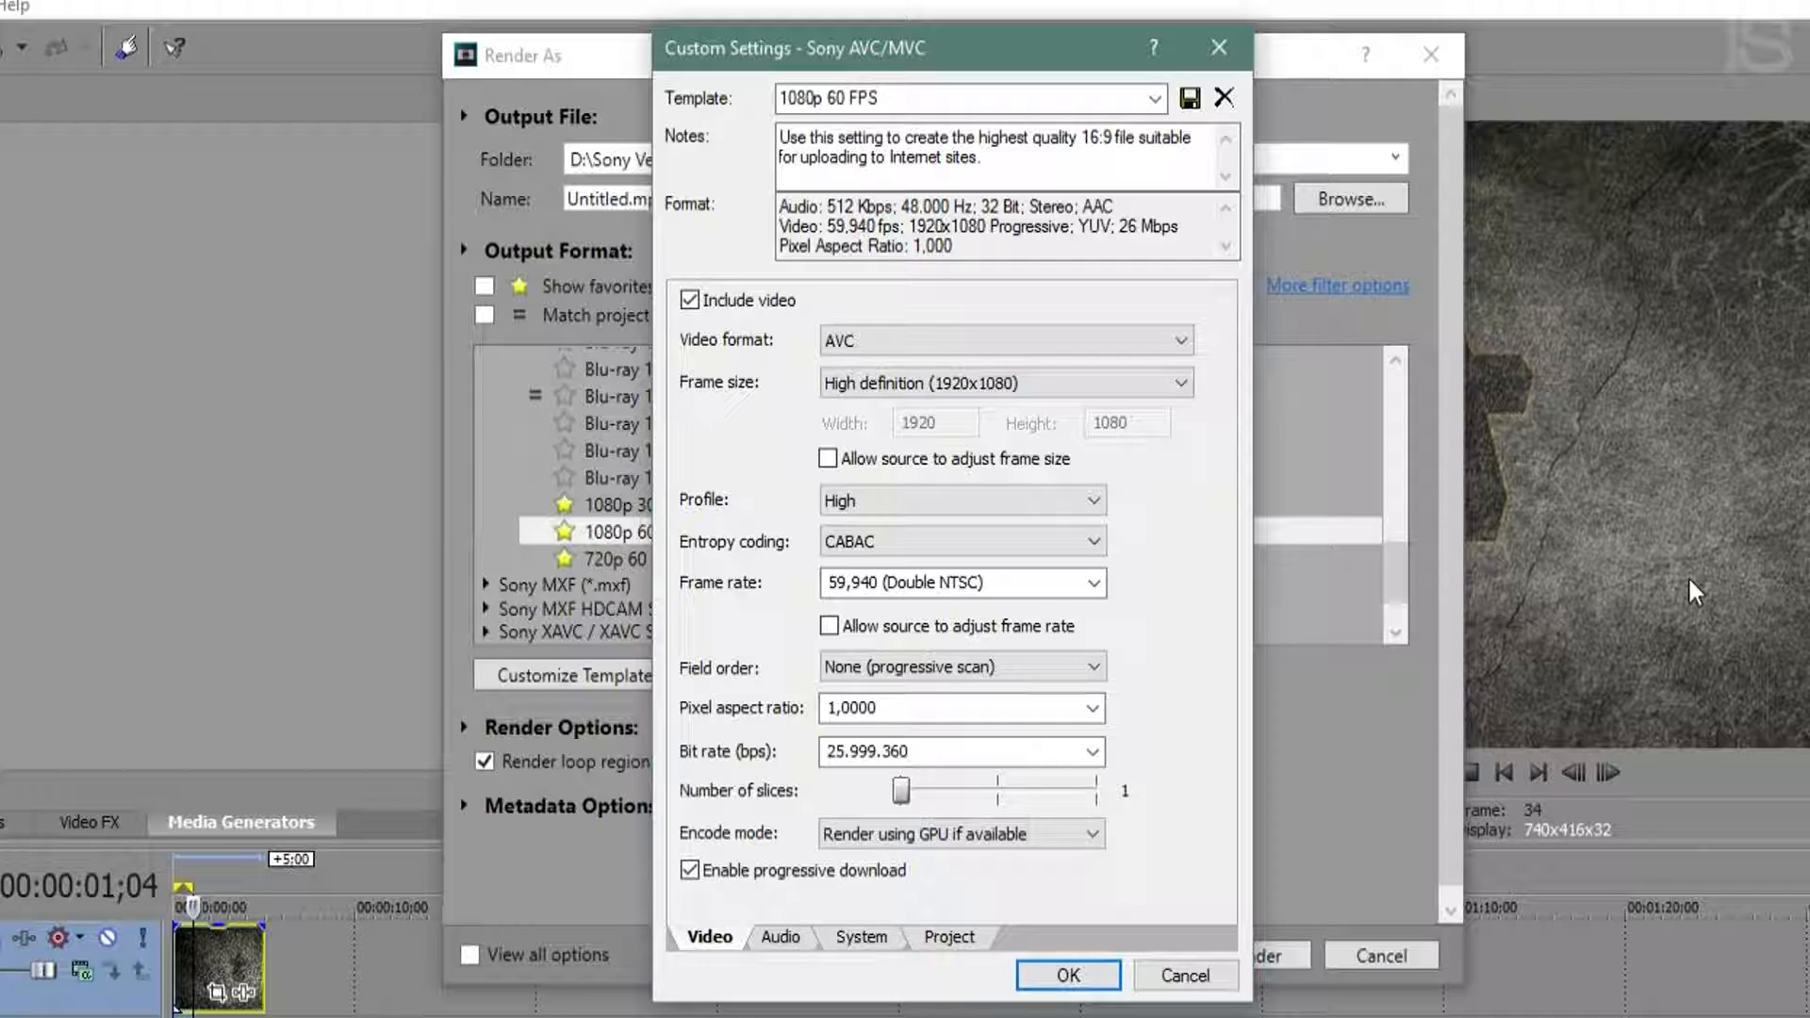
{"action": "left_click", "coordinate": [1121, 383]}
{"action": "left_click", "coordinate": [1011, 563]}
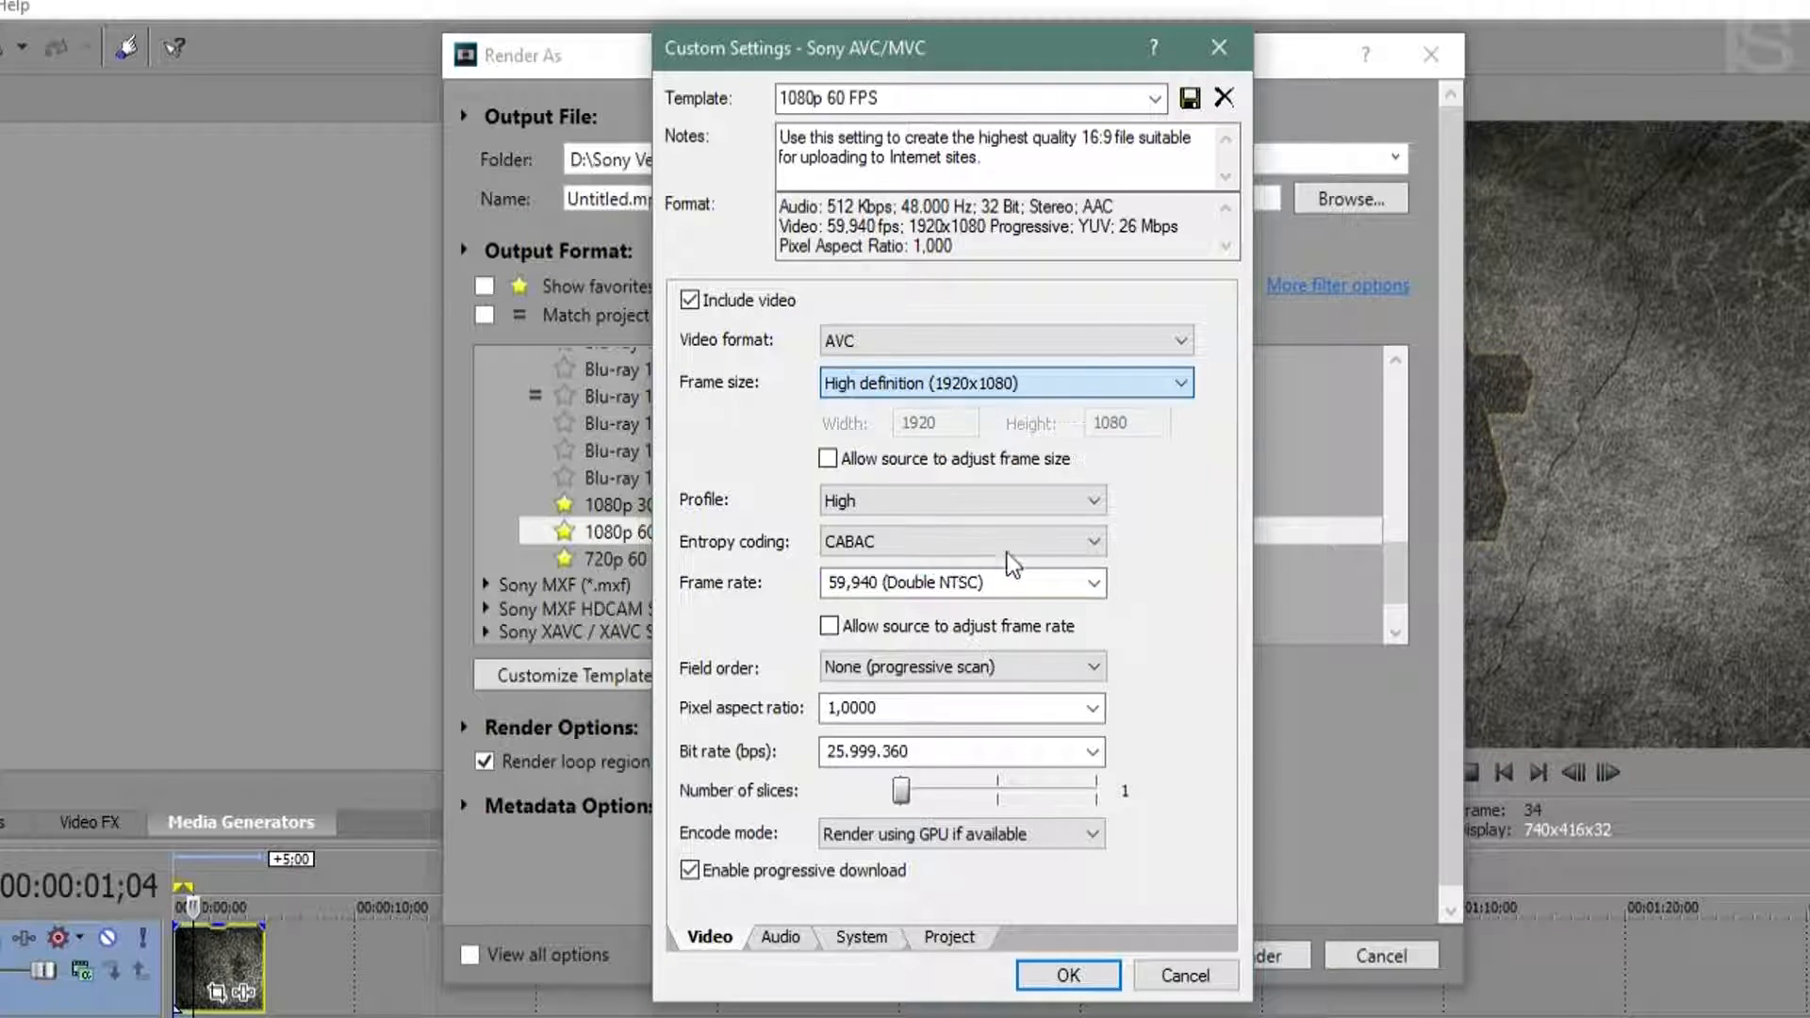
{"action": "left_click", "coordinate": [1167, 383]}
{"action": "left_click", "coordinate": [1143, 400]}
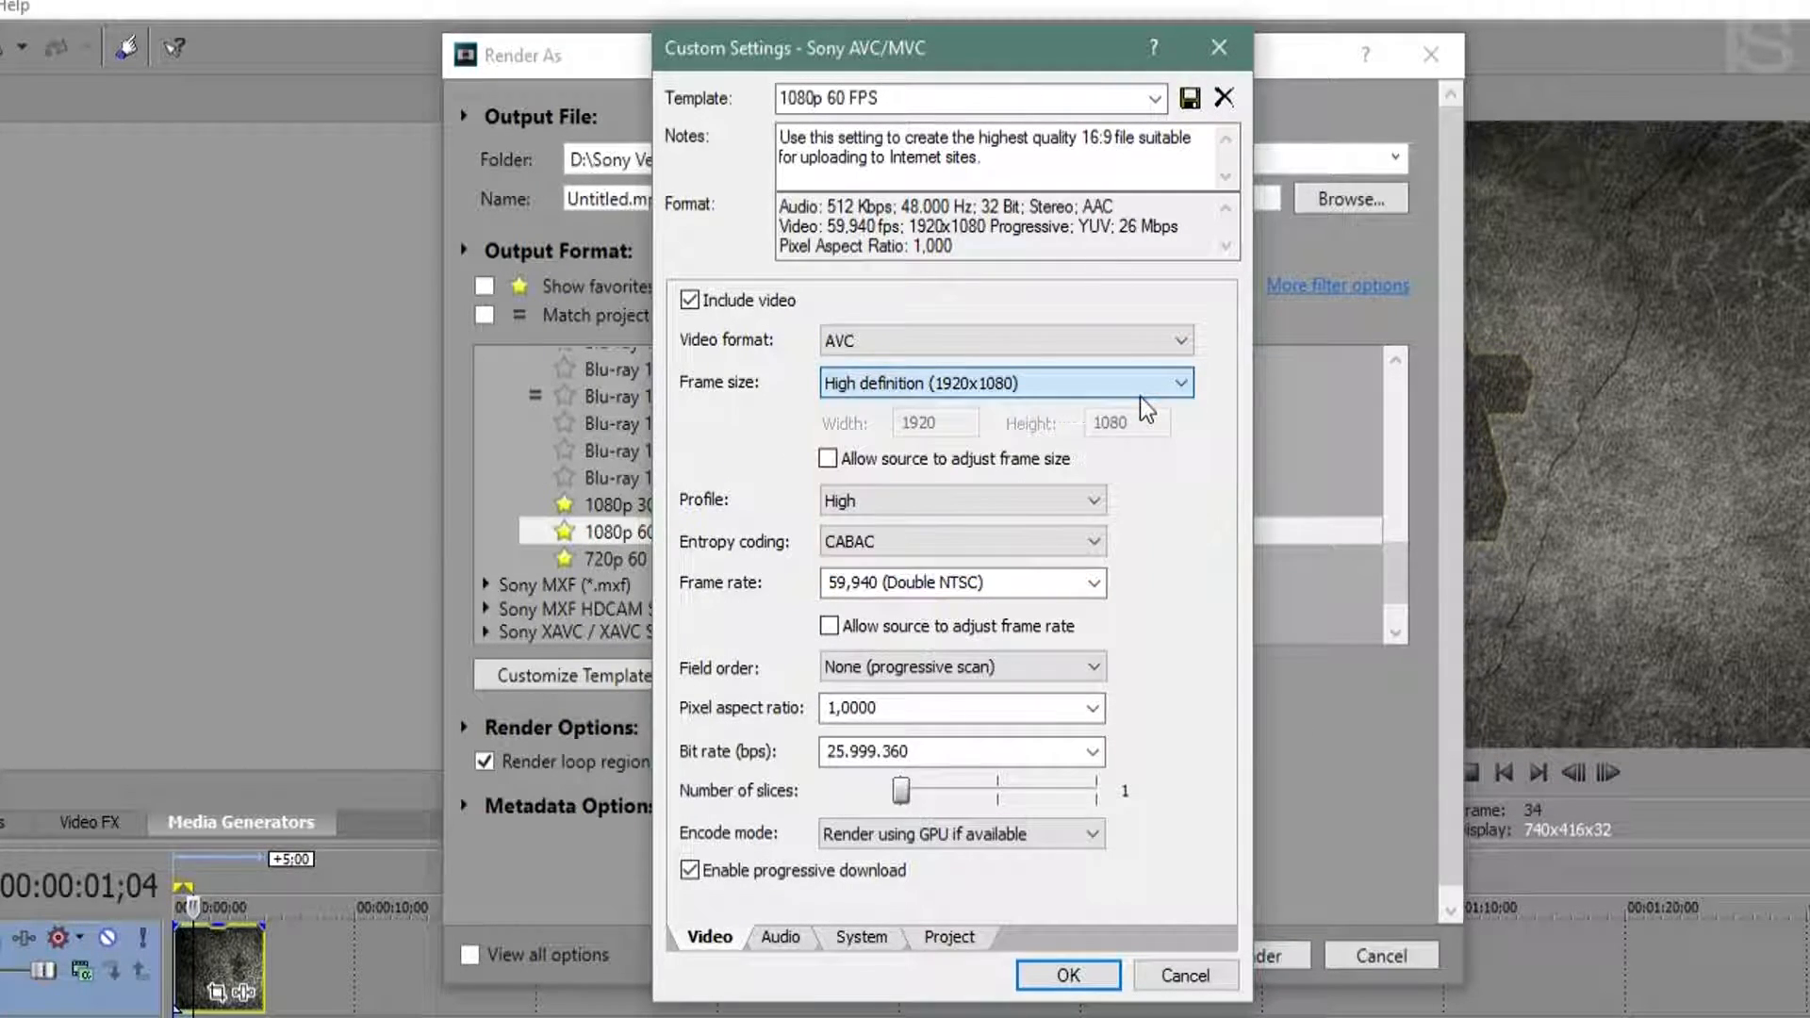
{"action": "left_click", "coordinate": [1053, 462]}
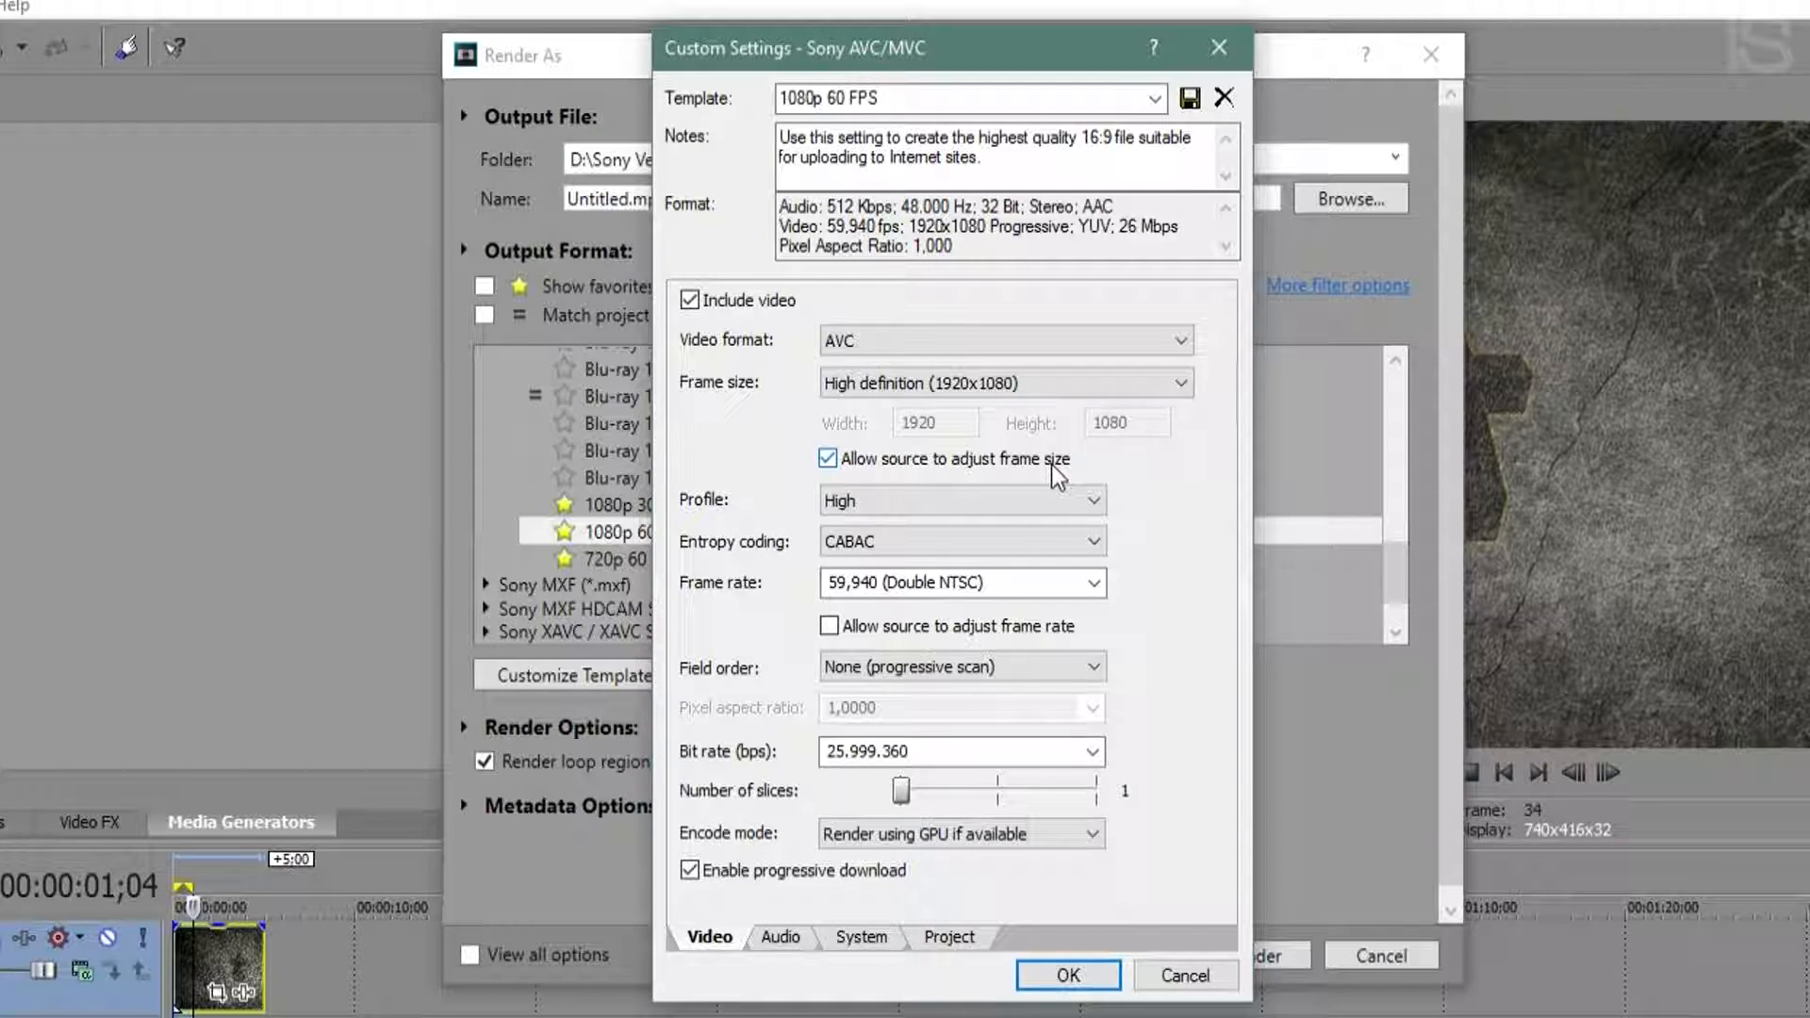
{"action": "left_click", "coordinate": [1053, 462]}
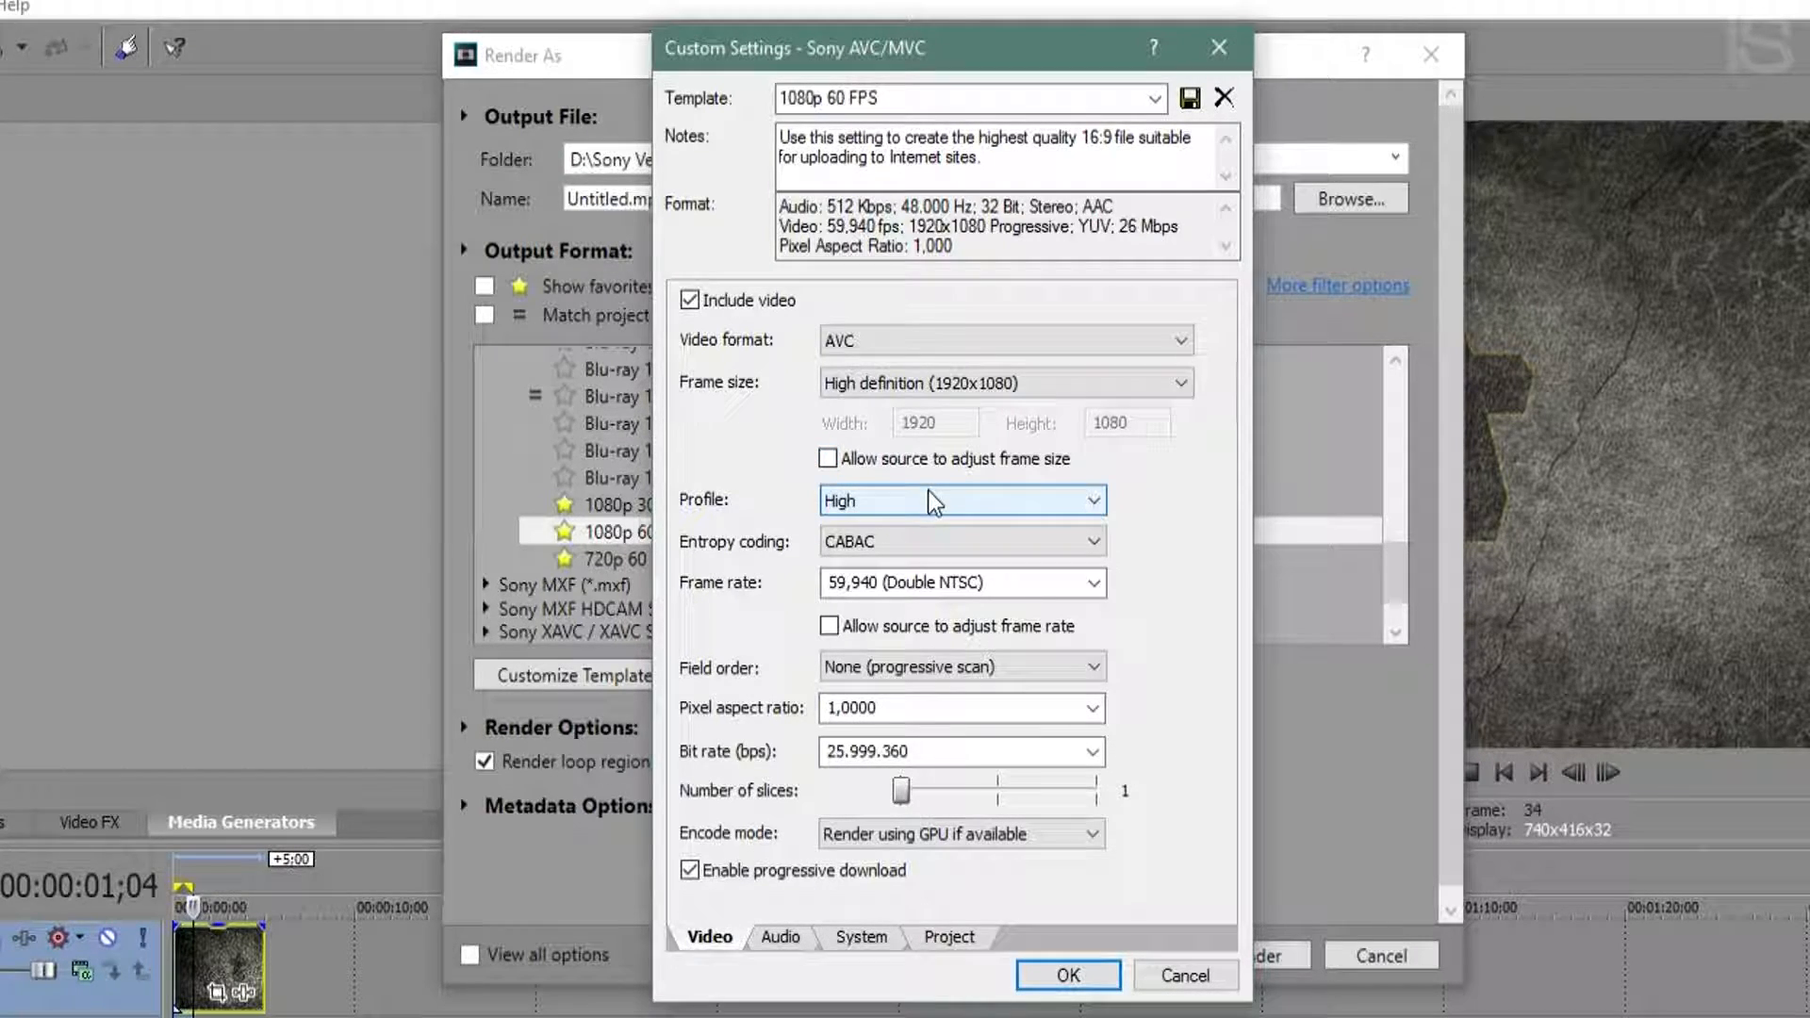
Set the profile to High and the entropy coding to CABAC.
{"action": "left_click", "coordinate": [899, 503]}
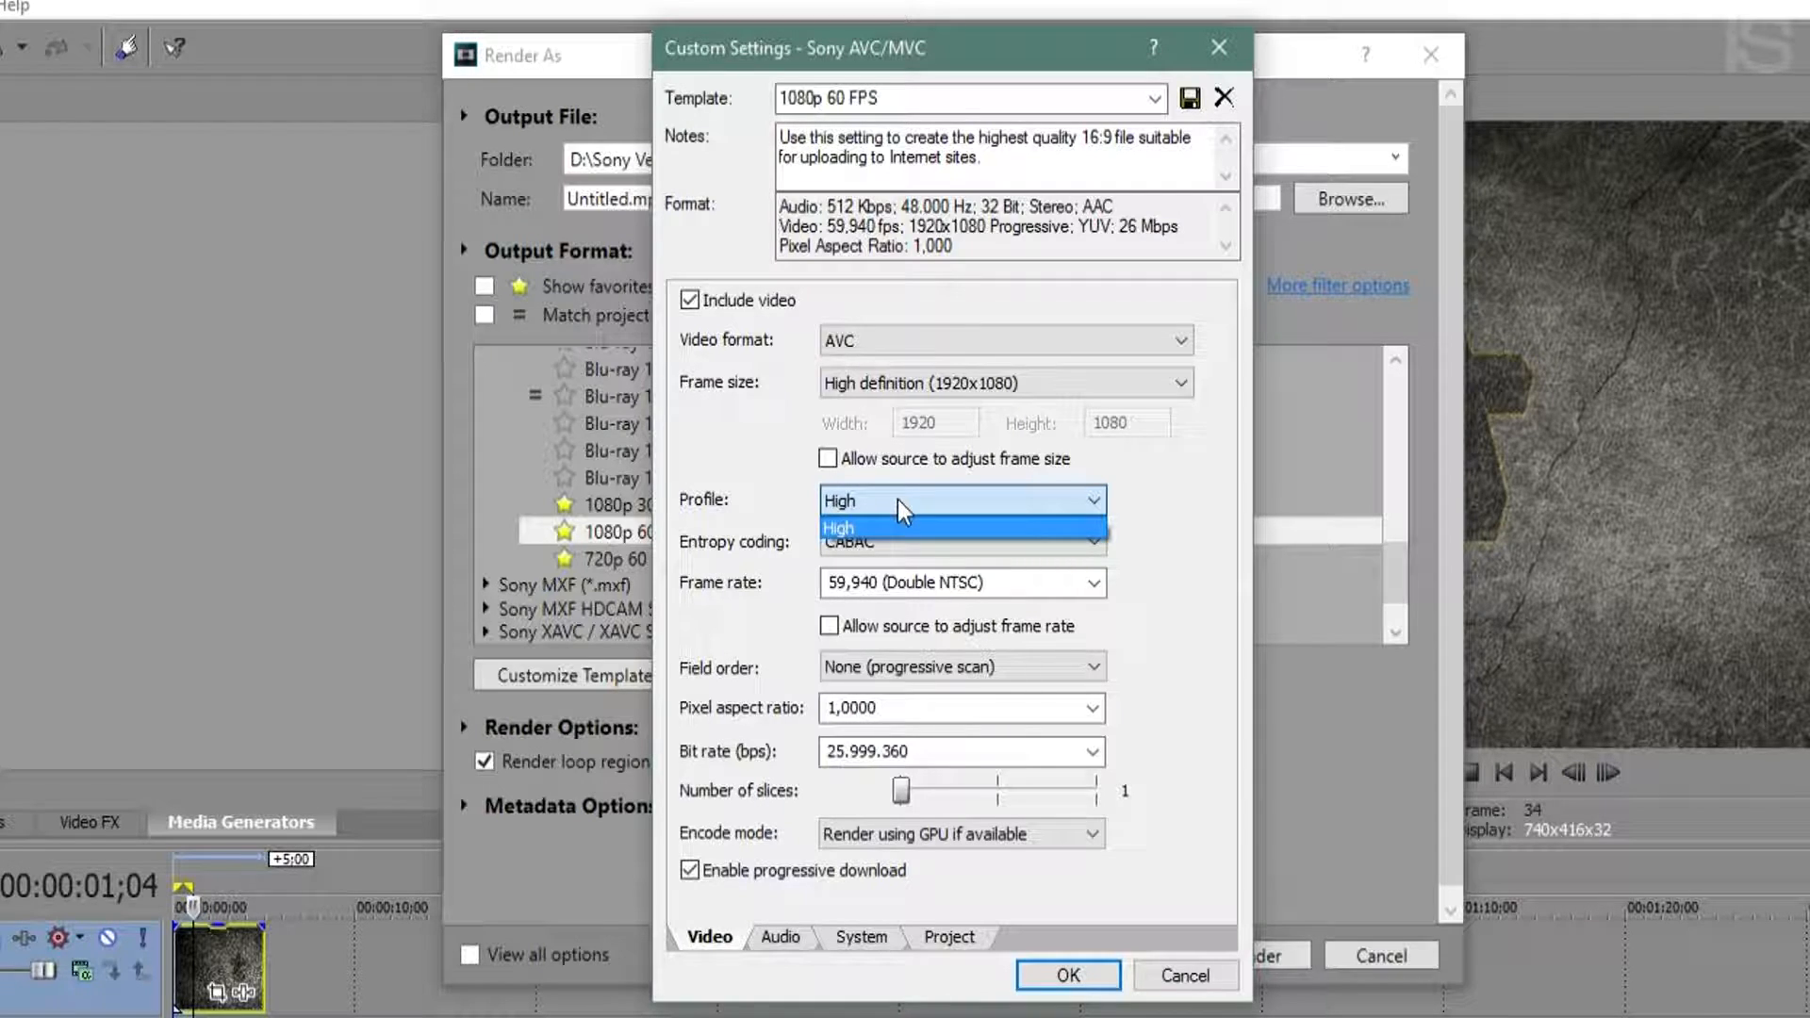
{"action": "left_click", "coordinate": [885, 526]}
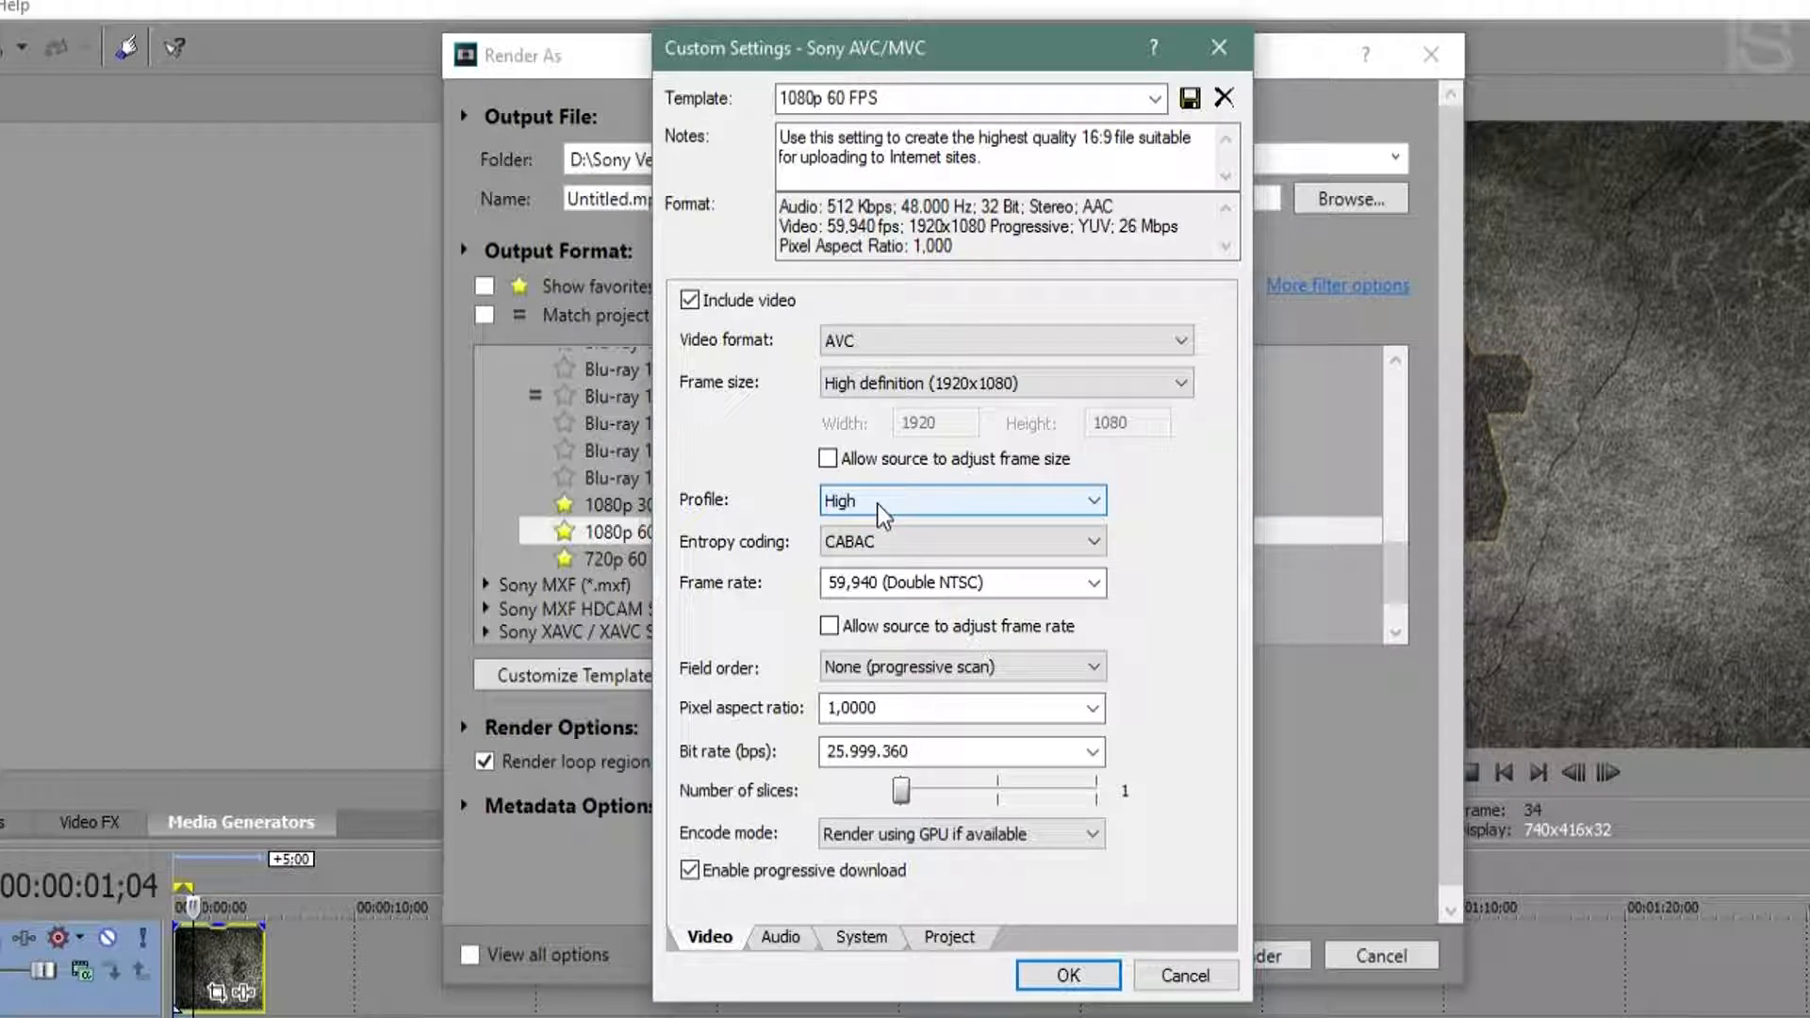
{"action": "left_click", "coordinate": [869, 536]}
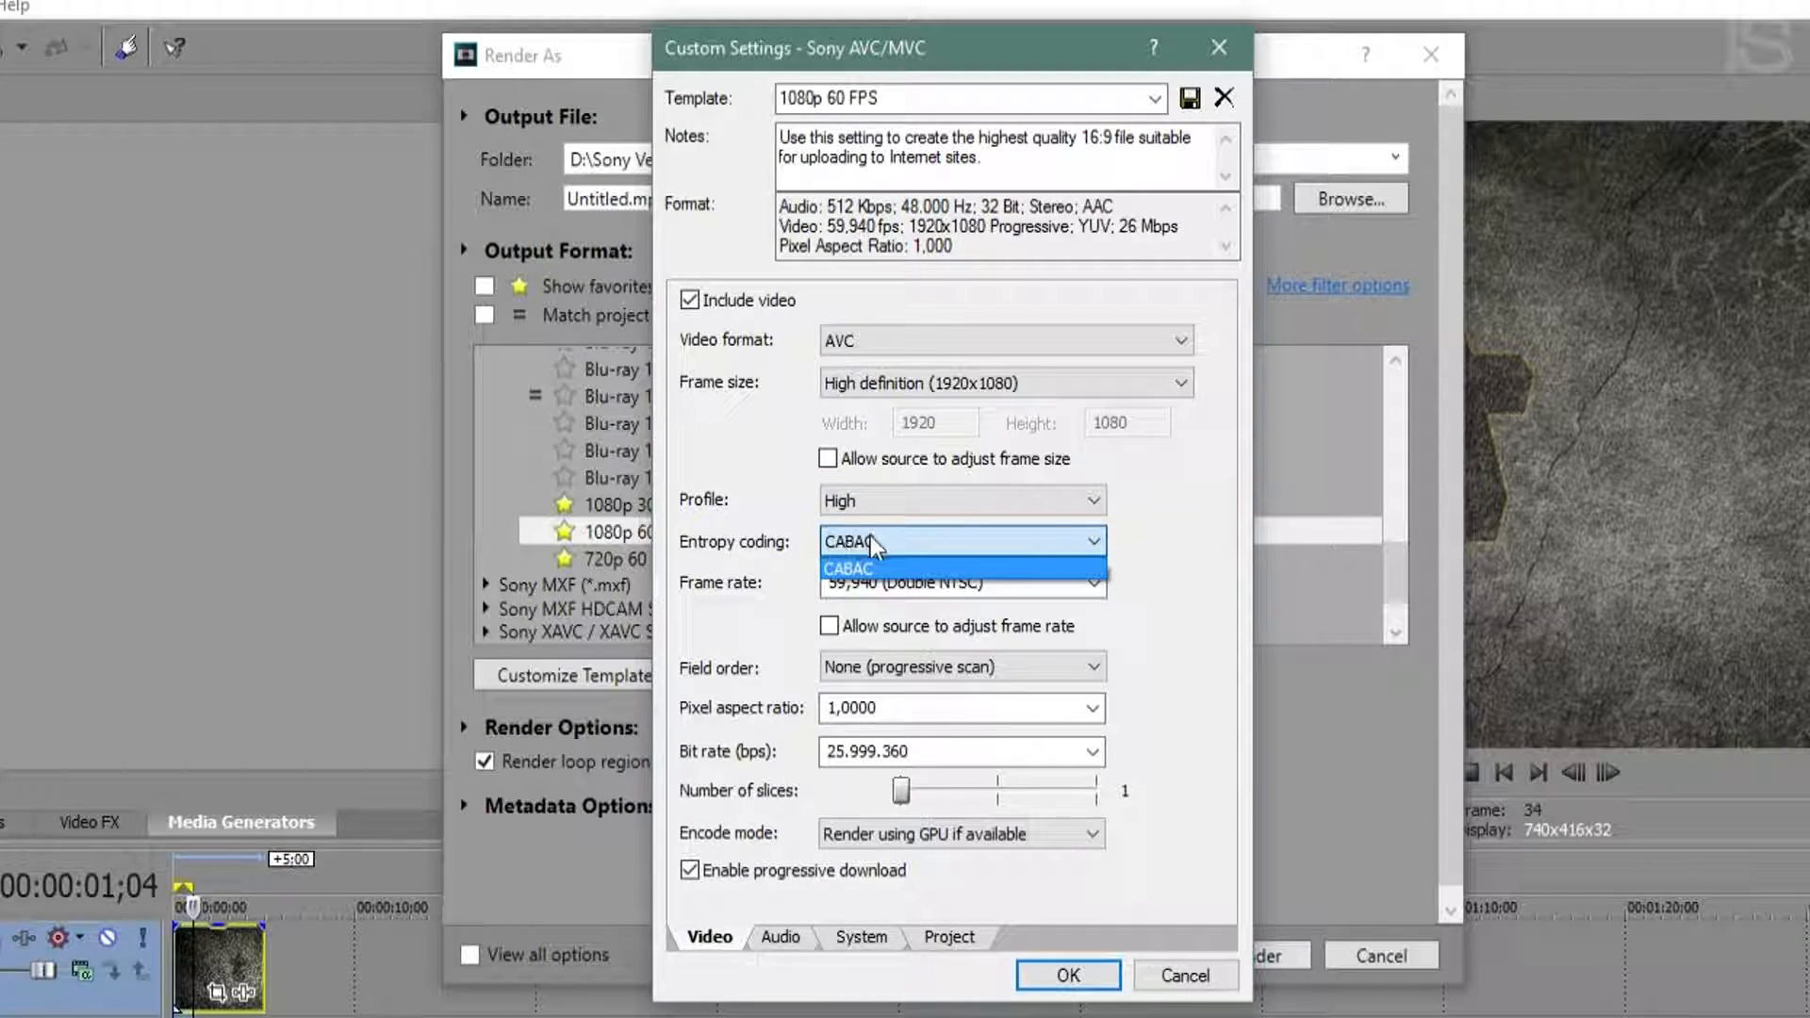
{"action": "left_click", "coordinate": [746, 598]}
{"action": "left_click", "coordinate": [896, 535]}
{"action": "left_click", "coordinate": [743, 591]}
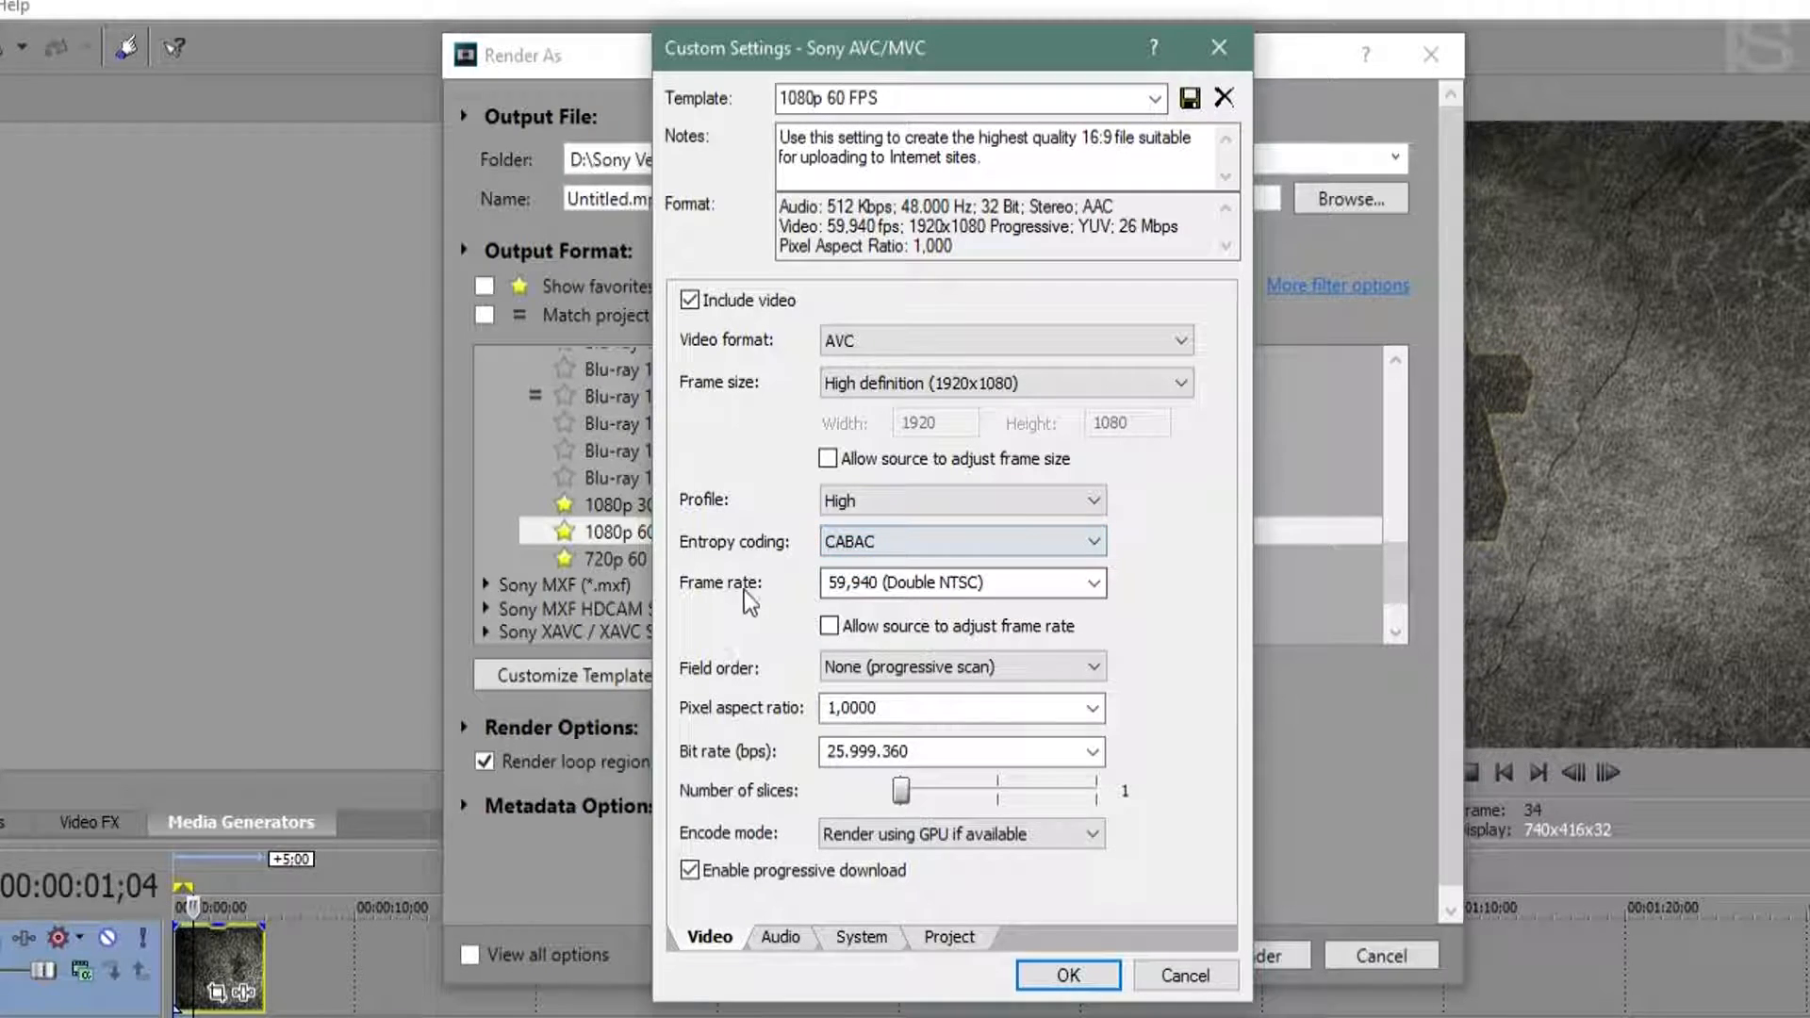
Keep the frame rate at 59,940 (Double NTSC) and the field order at None (progressive scan).
{"action": "left_click", "coordinate": [1095, 585]}
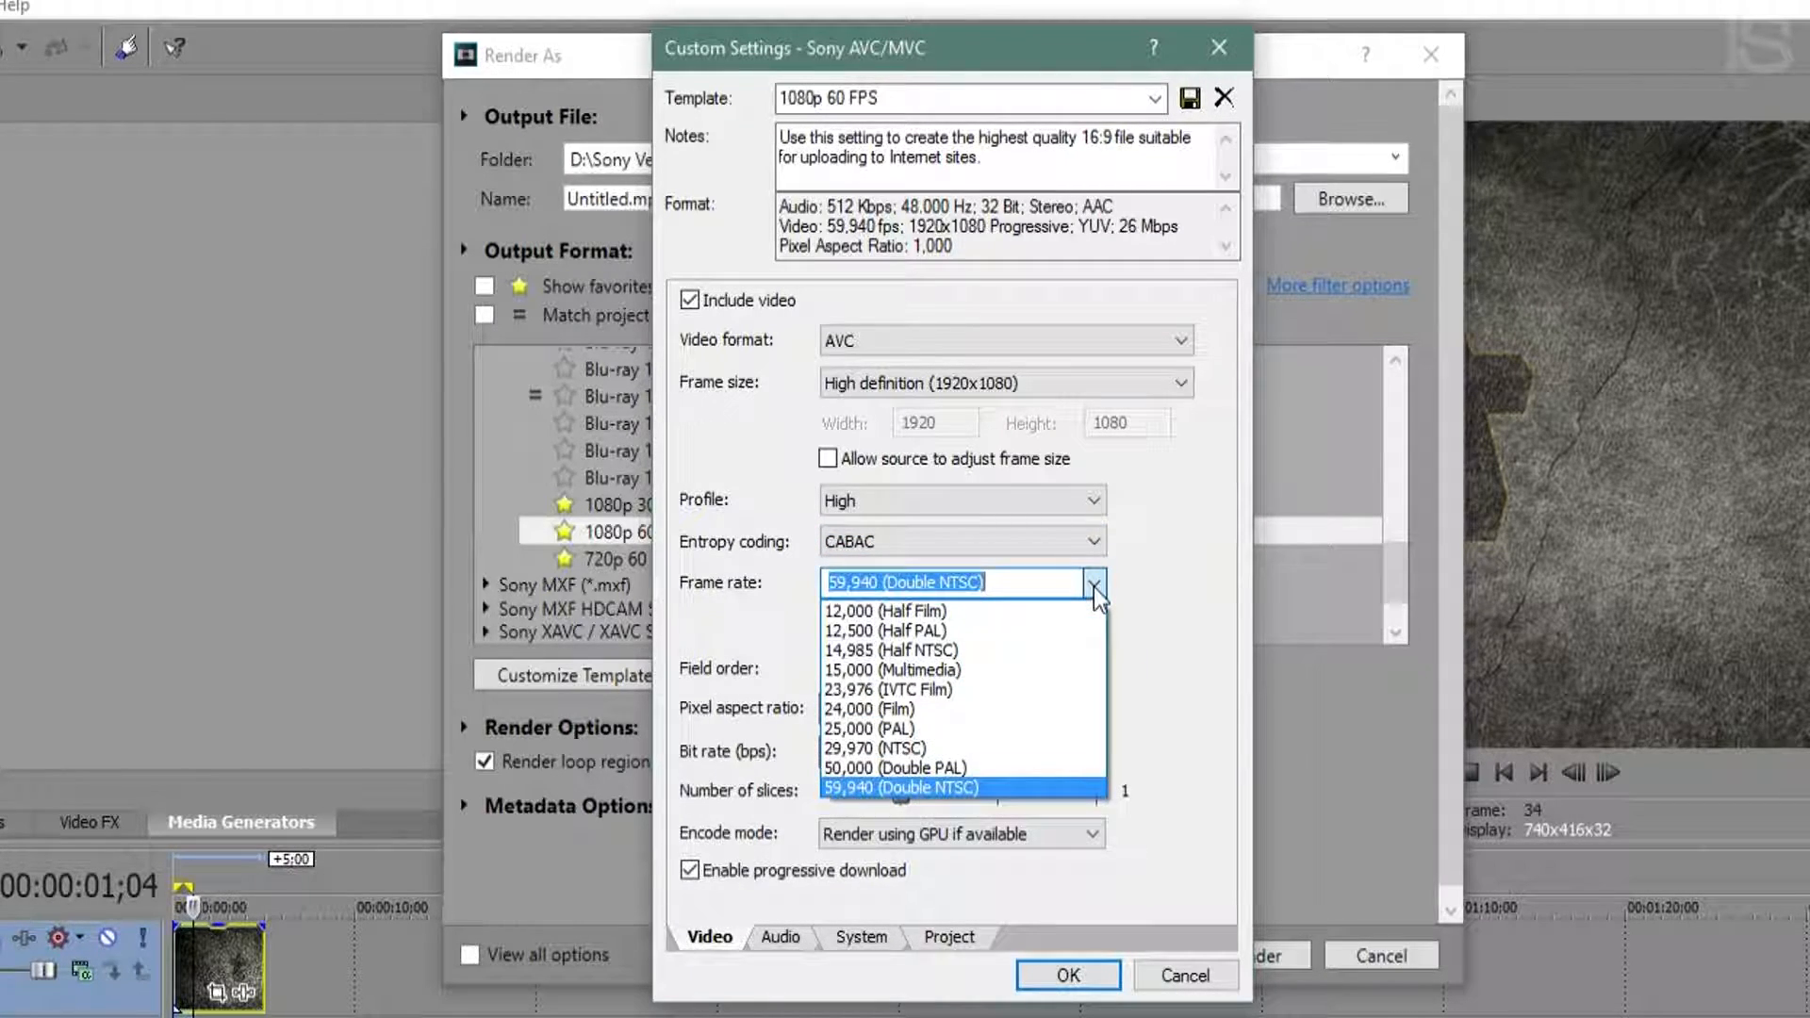
{"action": "left_click", "coordinate": [1093, 586]}
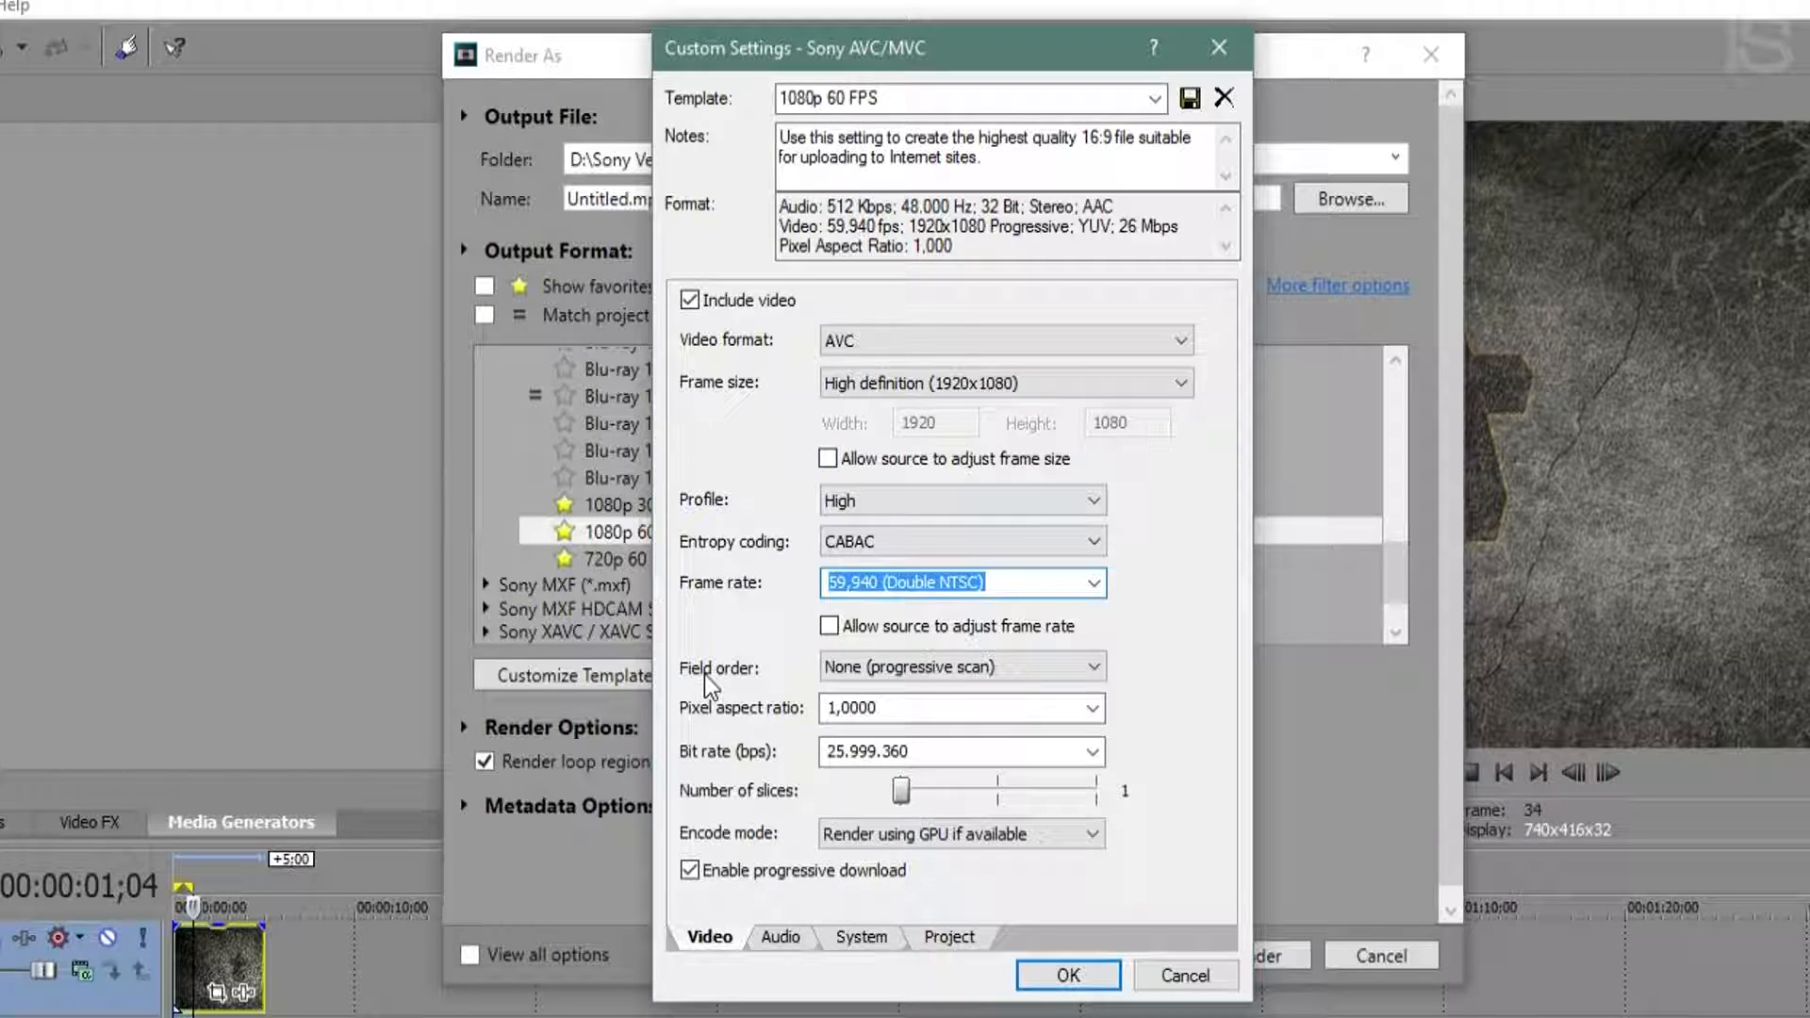
{"action": "left_click", "coordinate": [888, 679]}
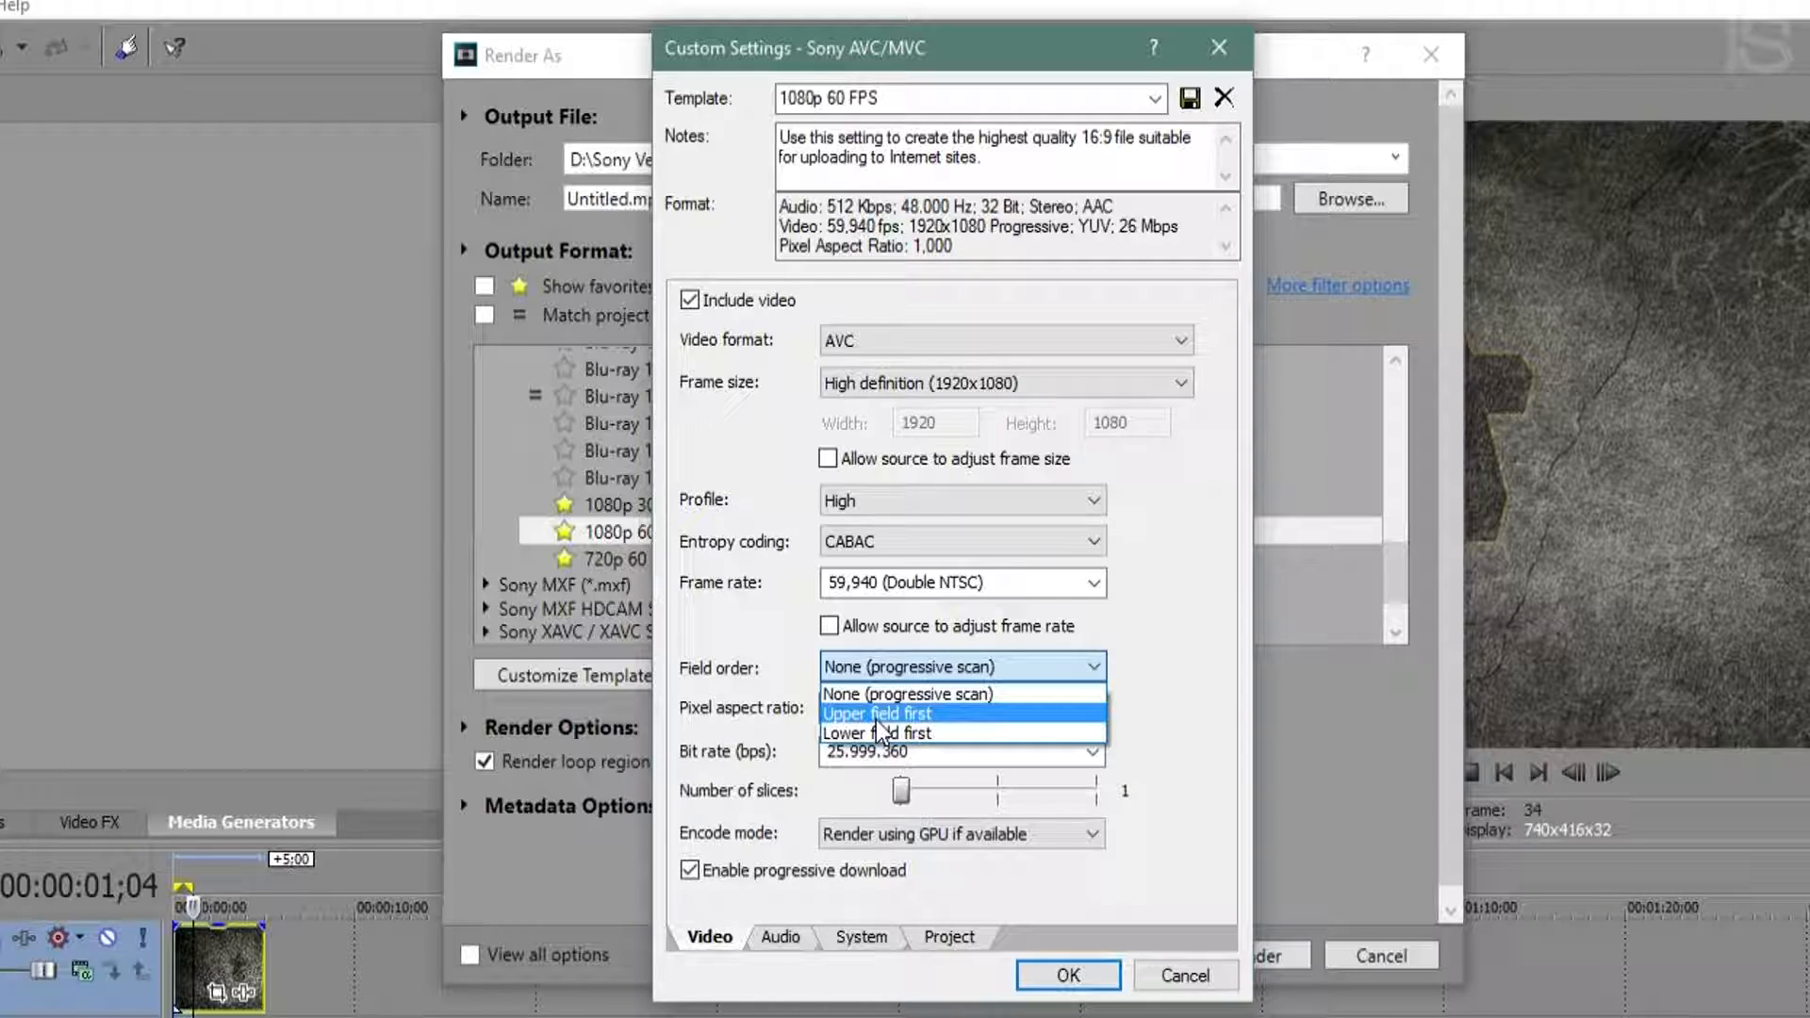
{"action": "left_click", "coordinate": [970, 686]}
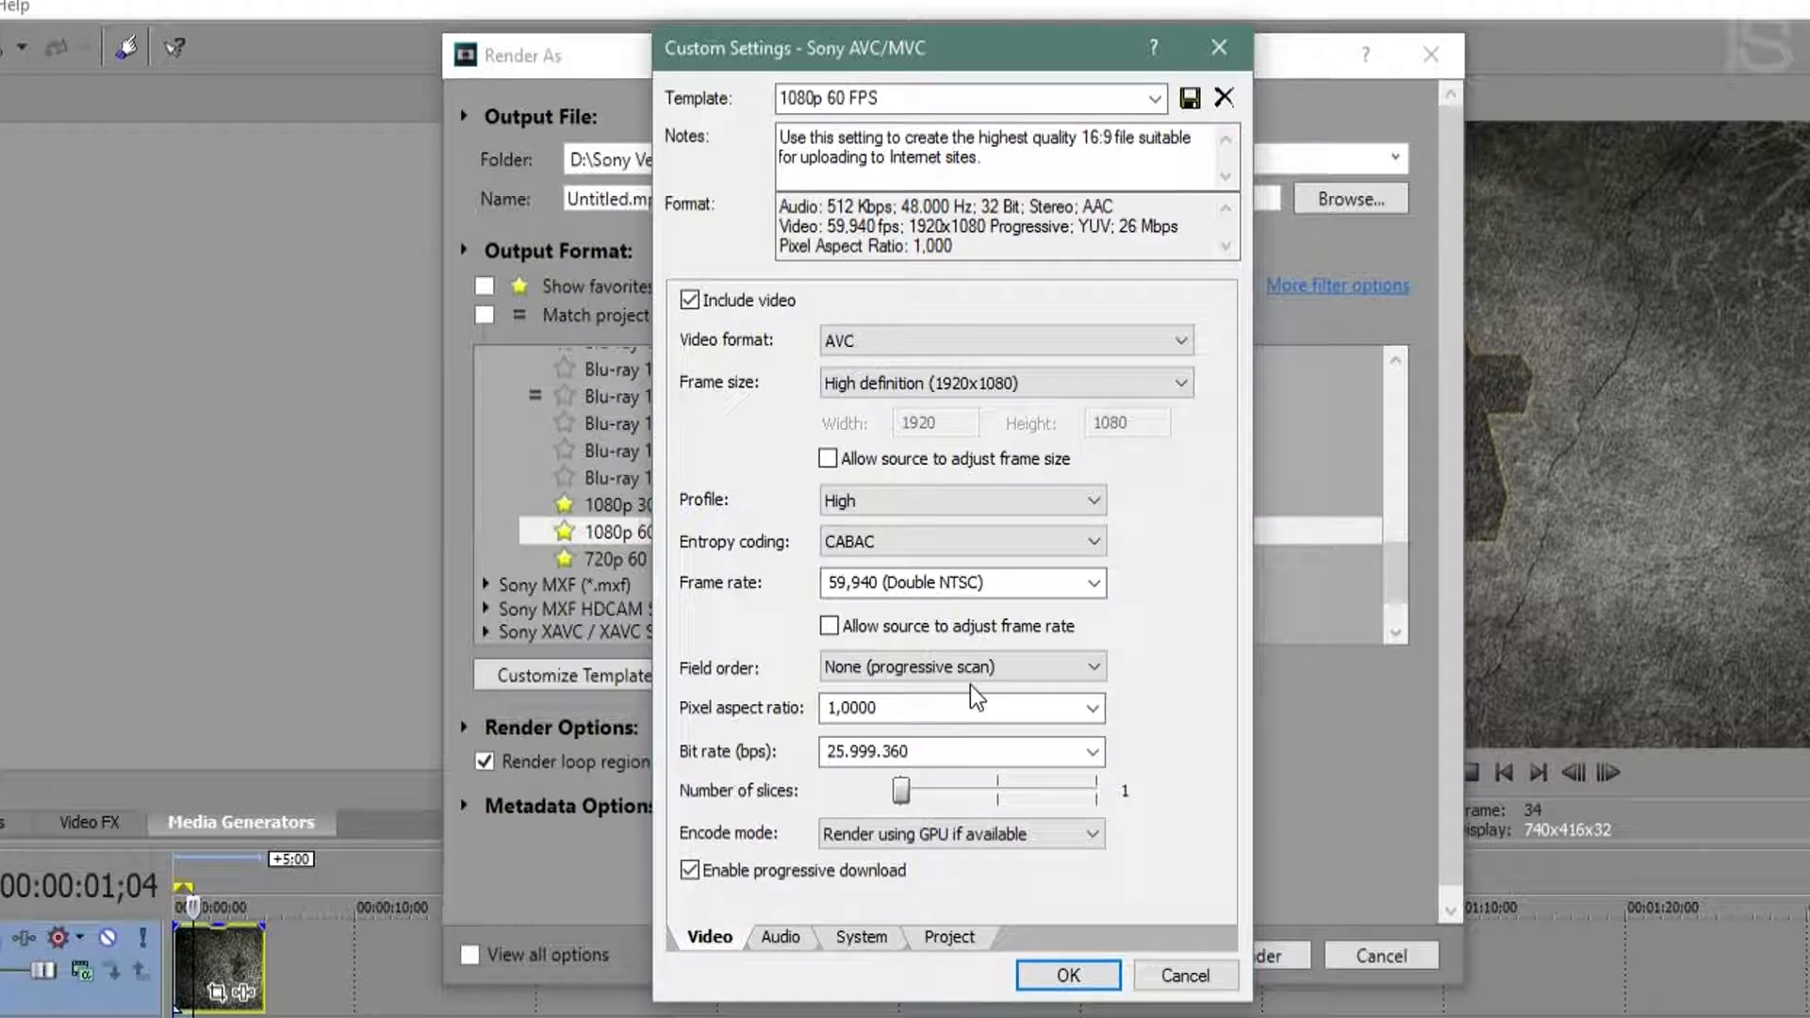
Keep the pixel aspect ratio at 1,0000 and set the bit rate to 15.000.000 bps.
{"action": "left_click", "coordinate": [1092, 708]}
{"action": "left_click", "coordinate": [1067, 738]}
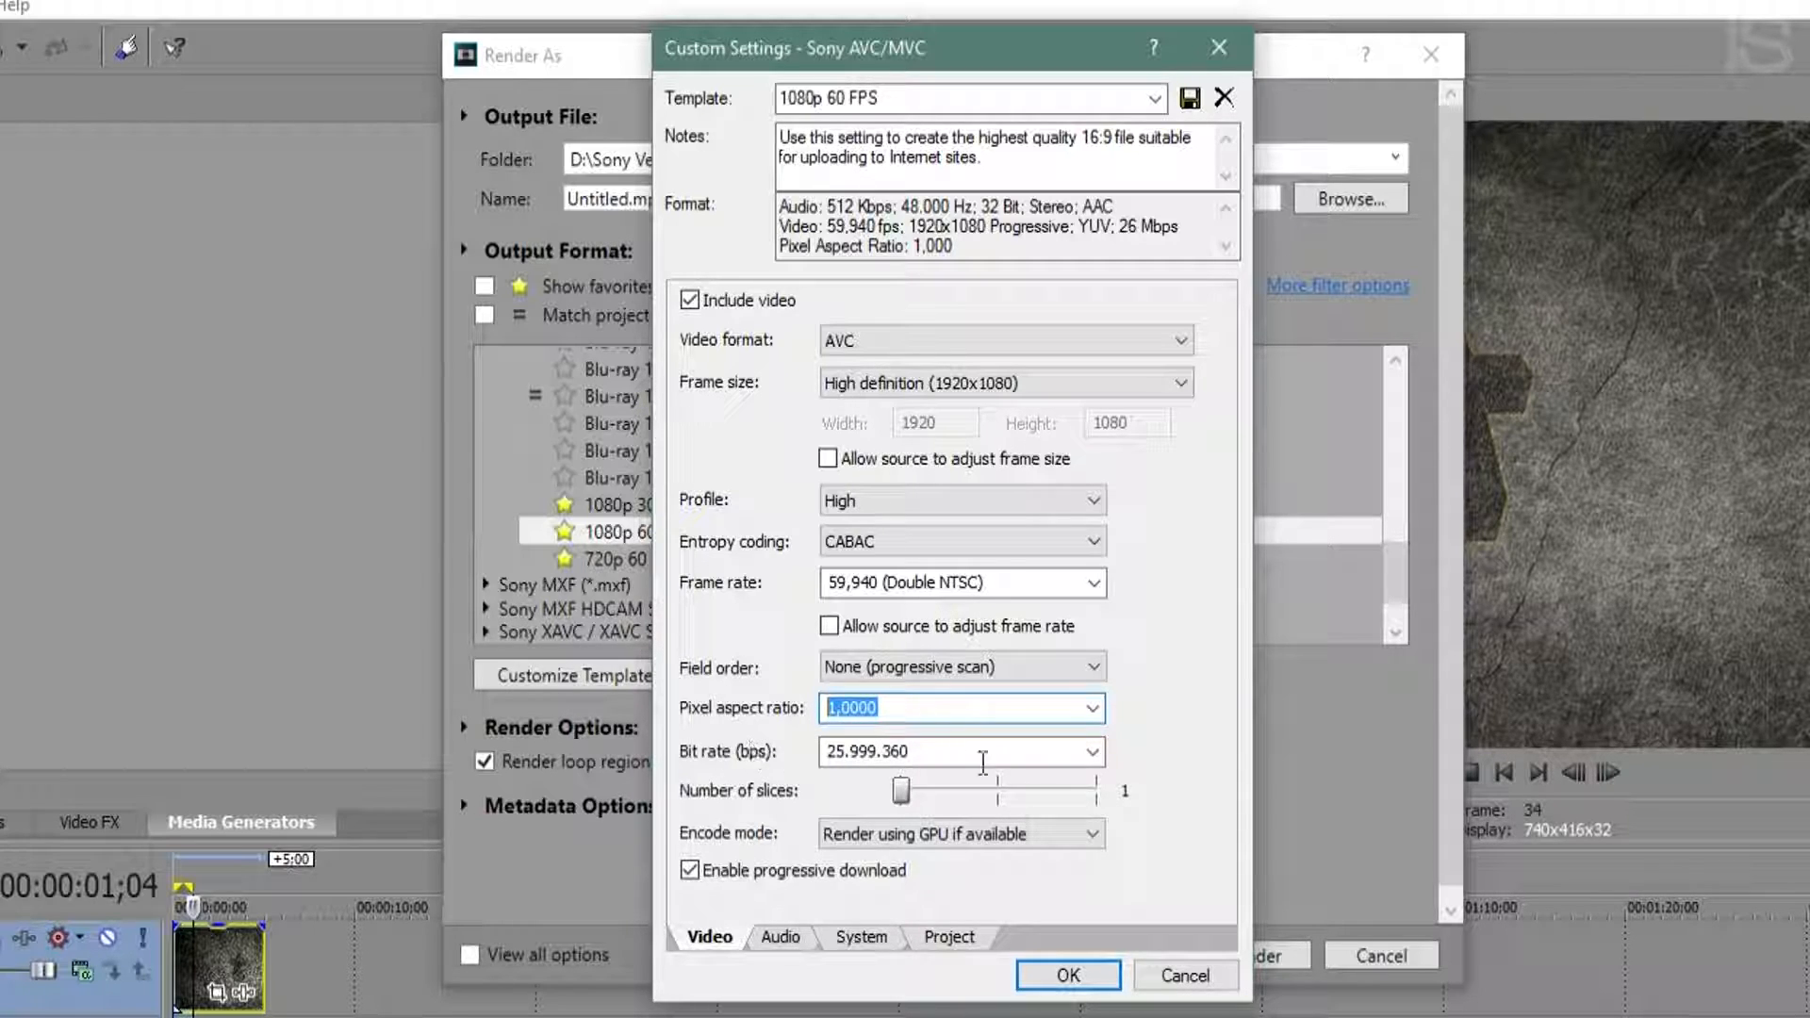
{"action": "left_click", "coordinate": [1092, 751]}
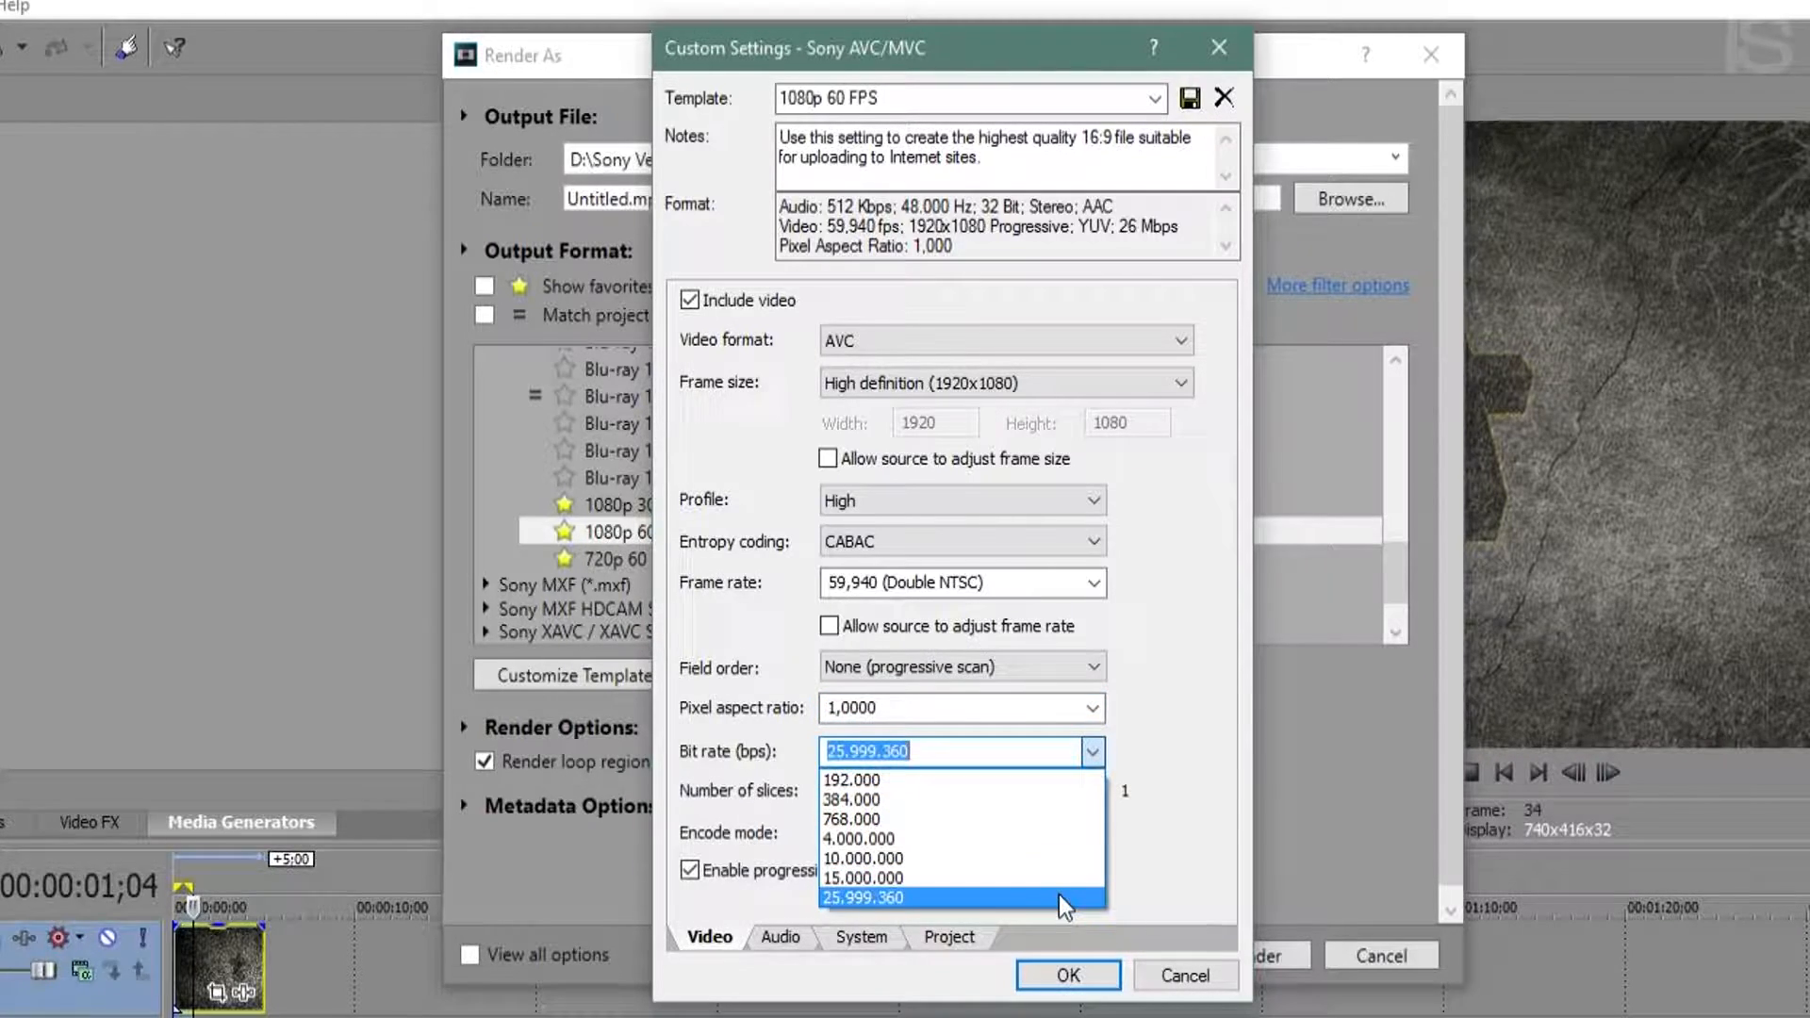
{"action": "left_click", "coordinate": [1067, 897]}
{"action": "left_click", "coordinate": [945, 751]}
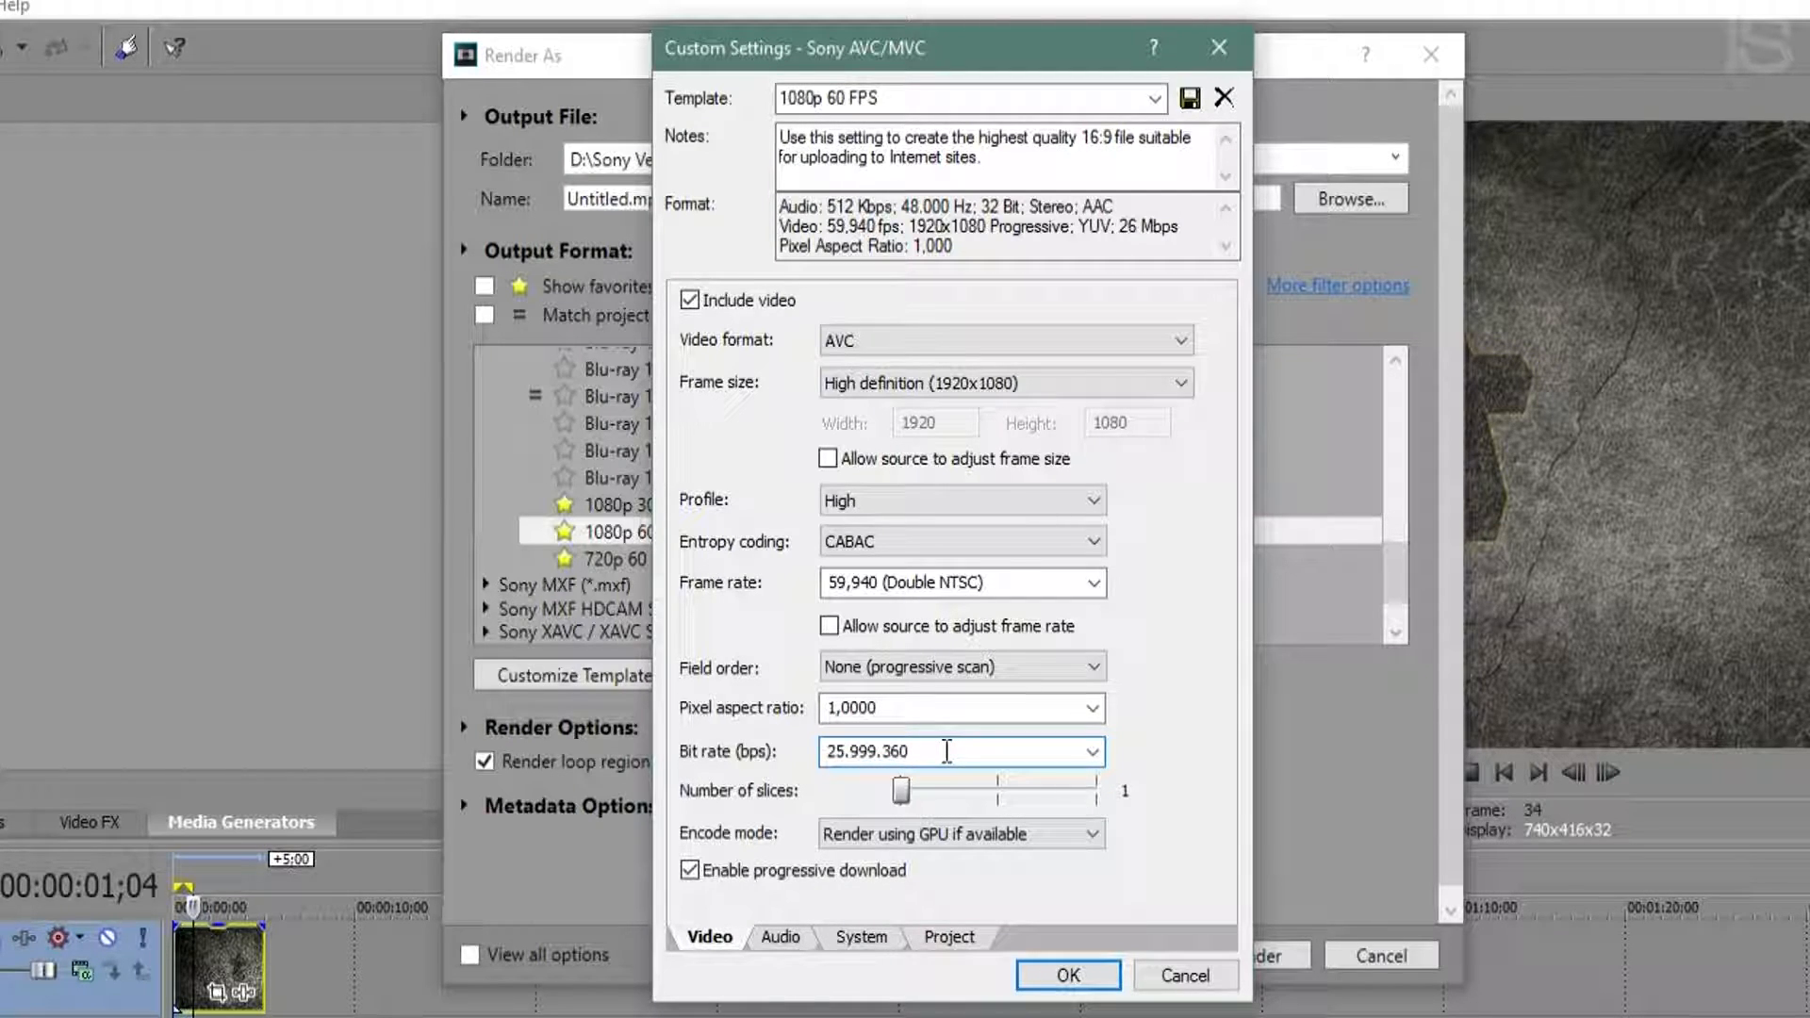
{"action": "left_click", "coordinate": [1092, 751]}
{"action": "left_click", "coordinate": [1051, 877]}
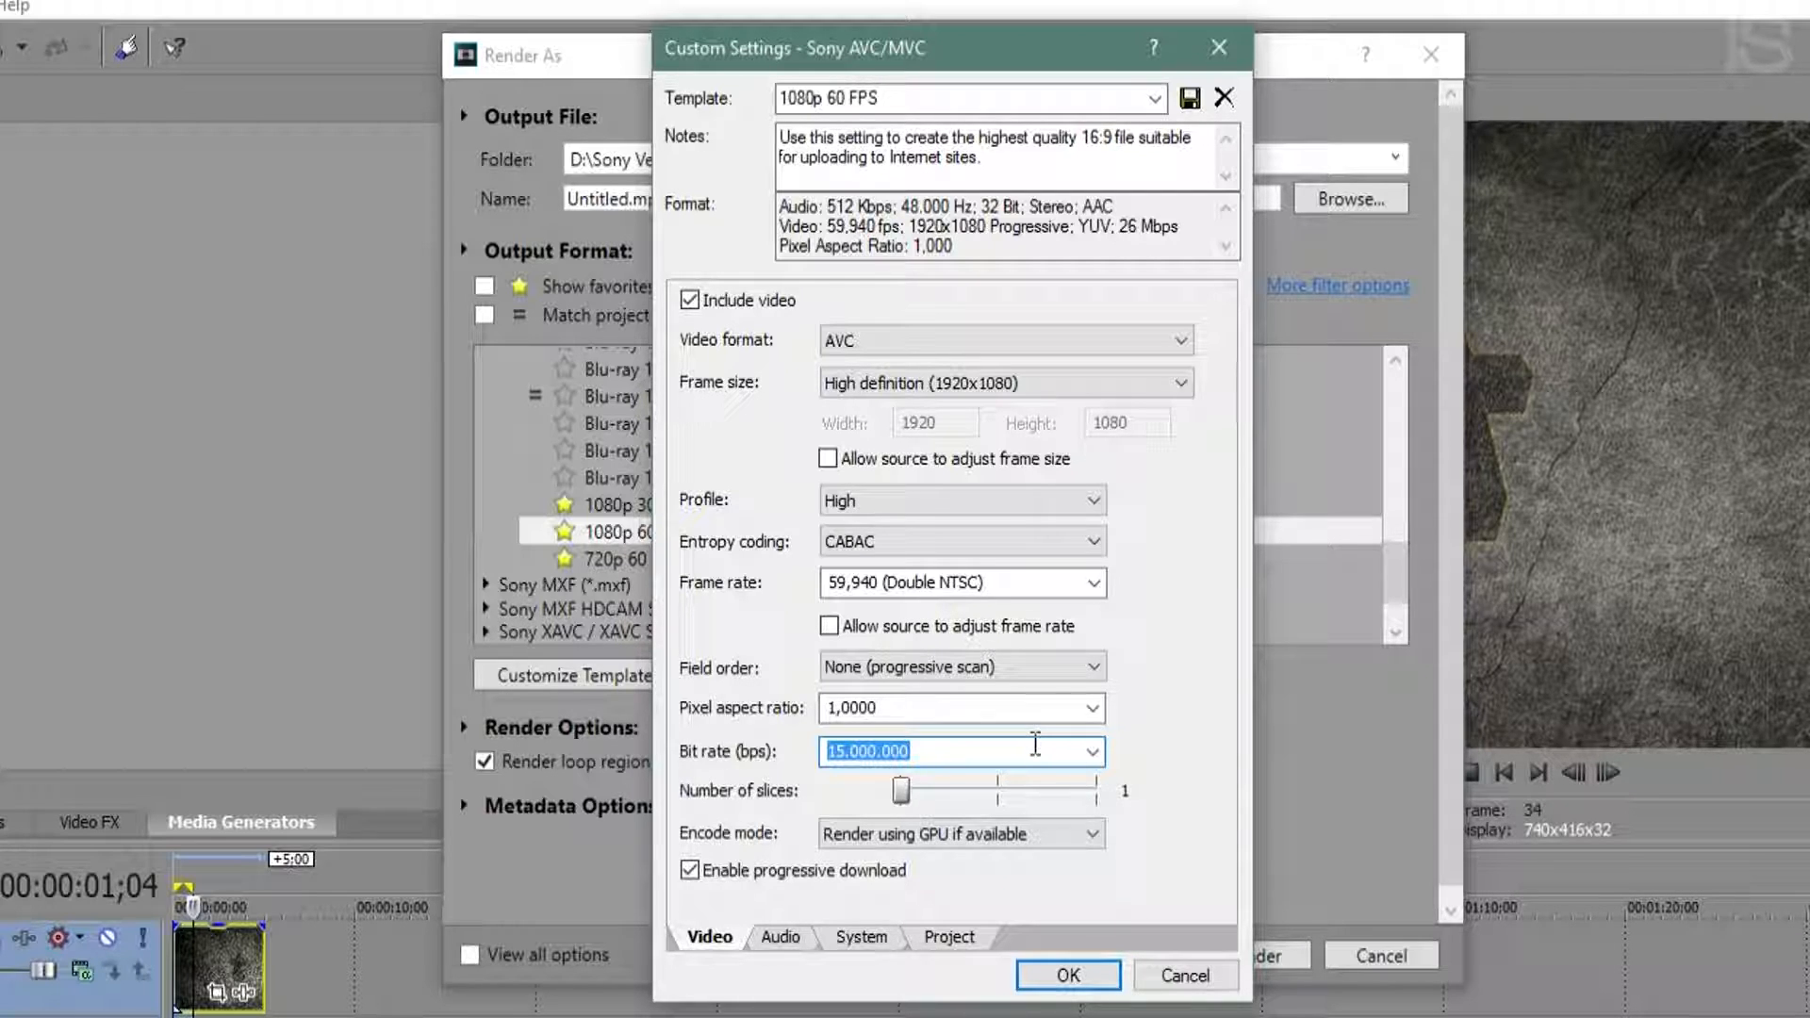
Set the video bit rate to 25.999.360 bps and keep the encode mode at Render using GPU if available.
{"action": "left_click", "coordinate": [1091, 752]}
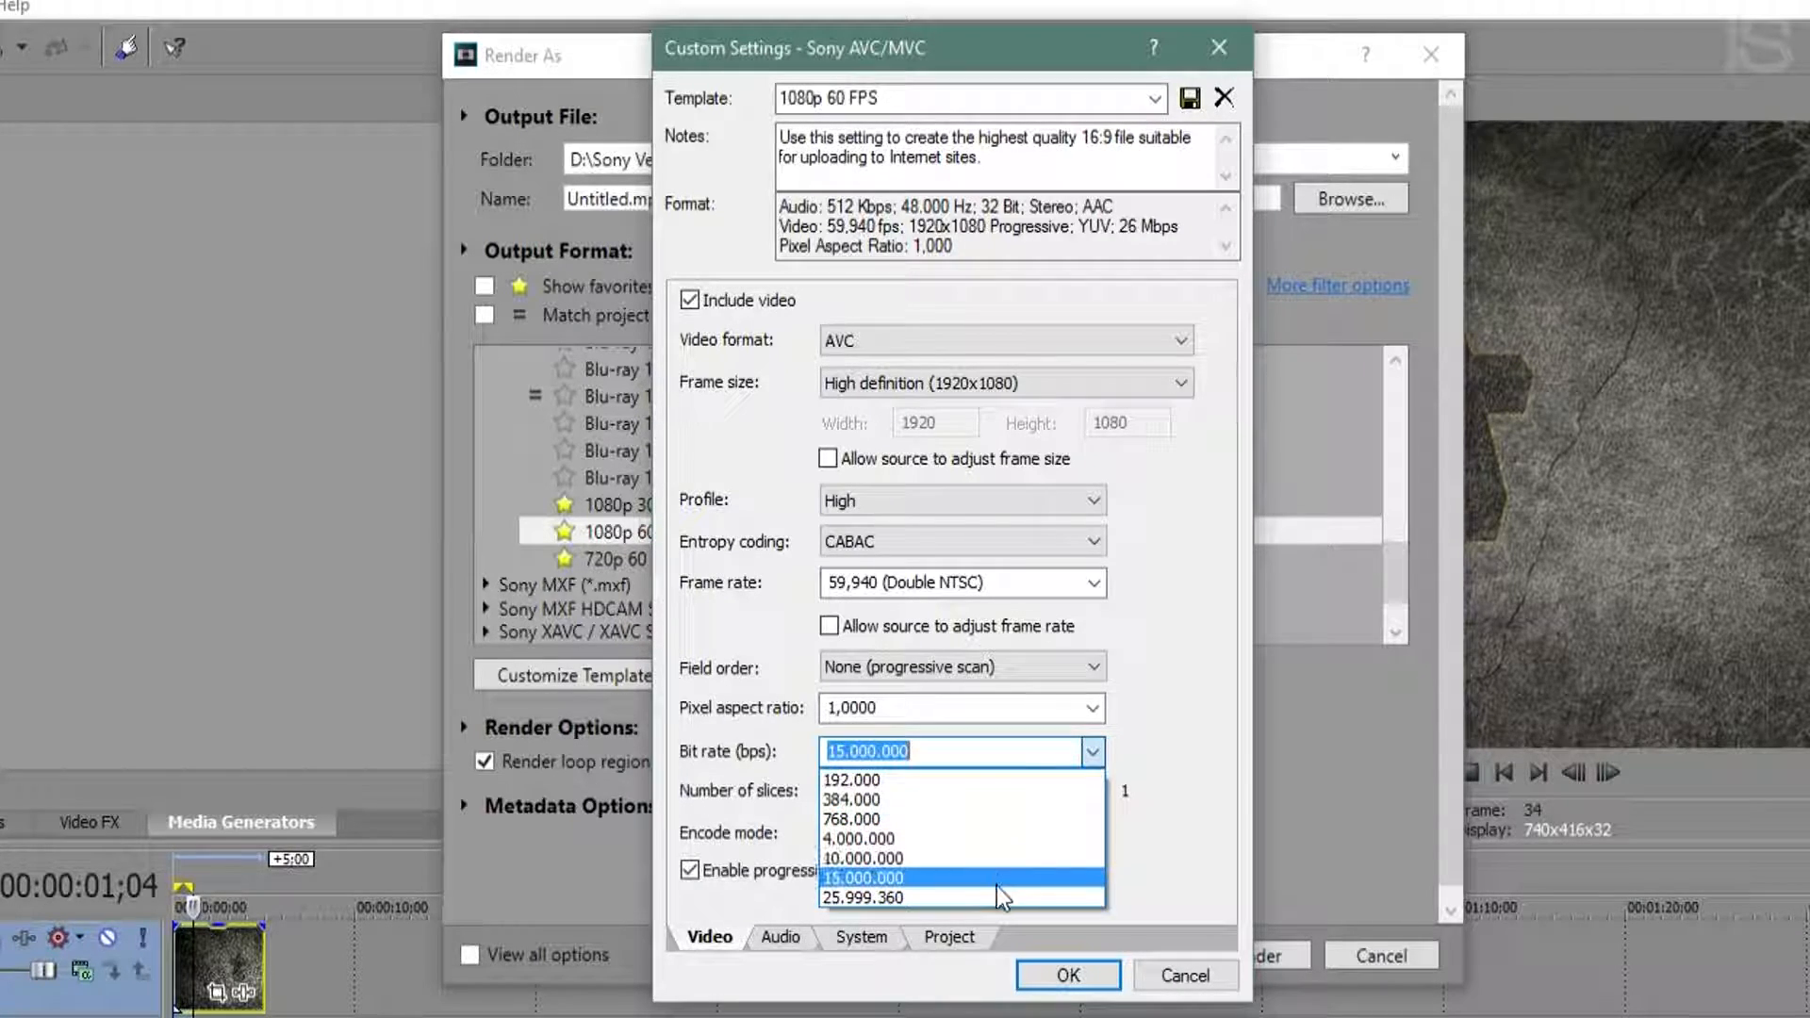
{"action": "left_click", "coordinate": [1013, 897]}
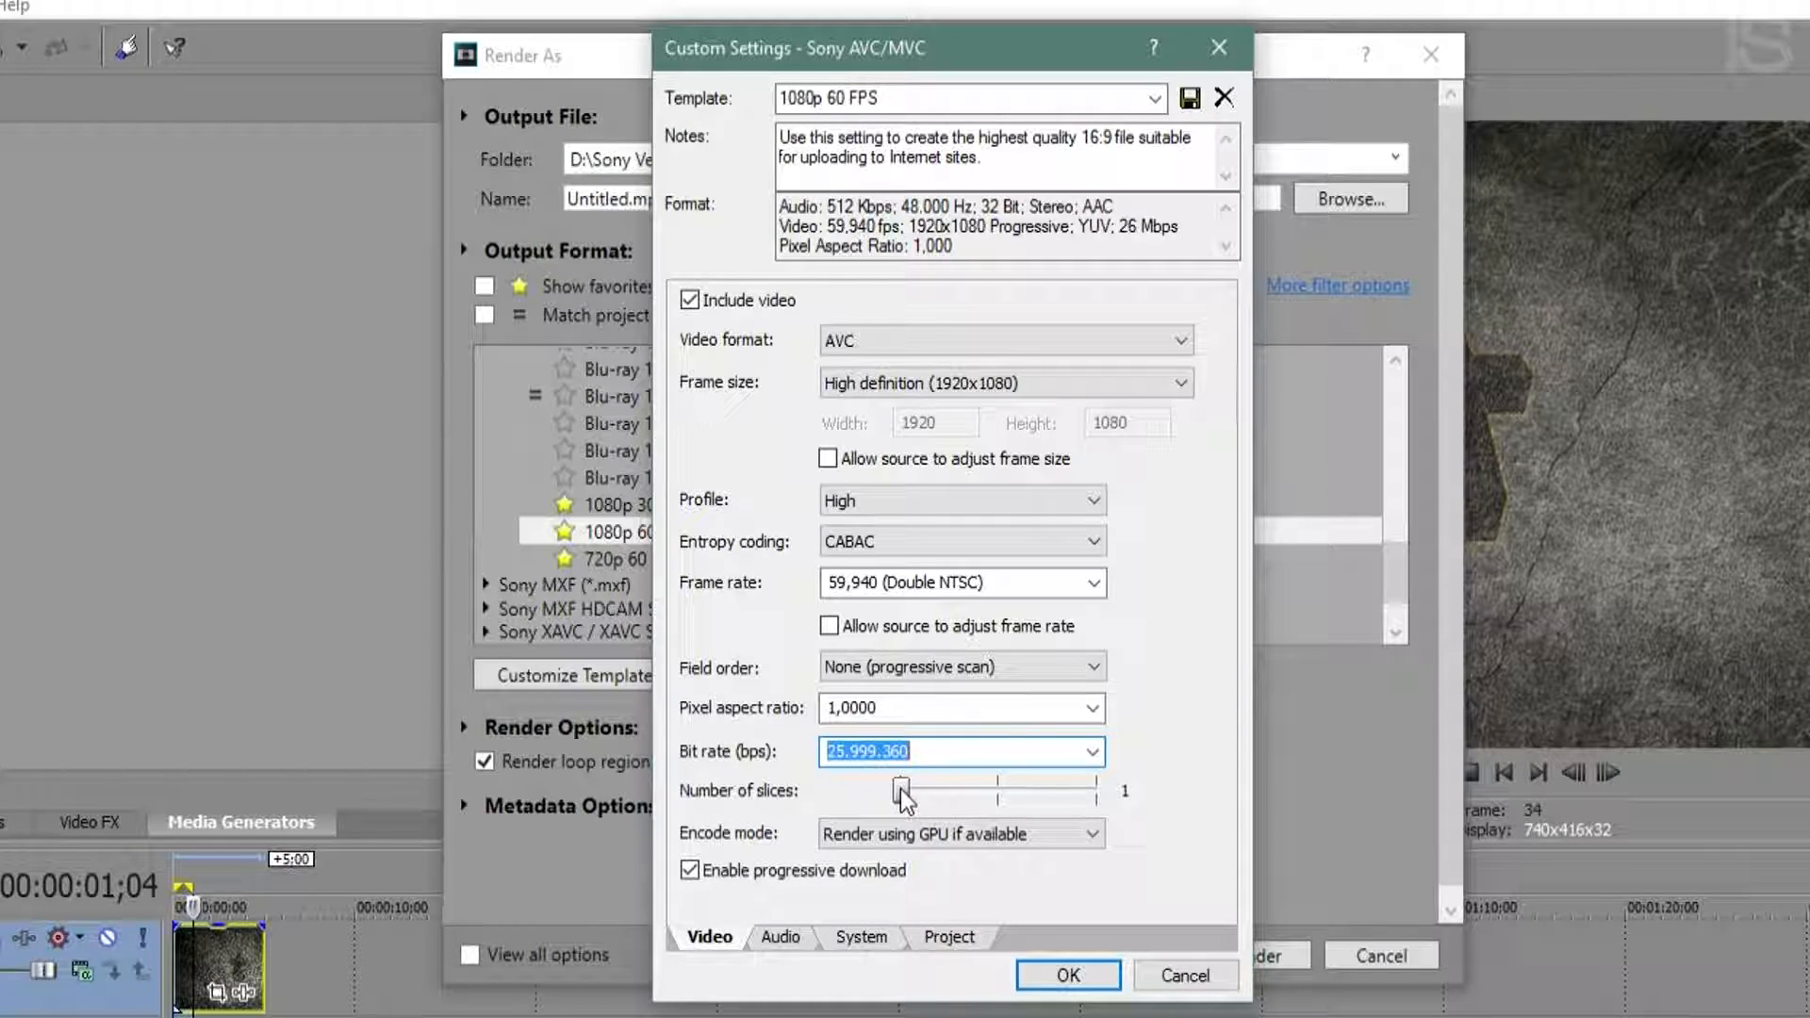
{"action": "left_click", "coordinate": [966, 841]}
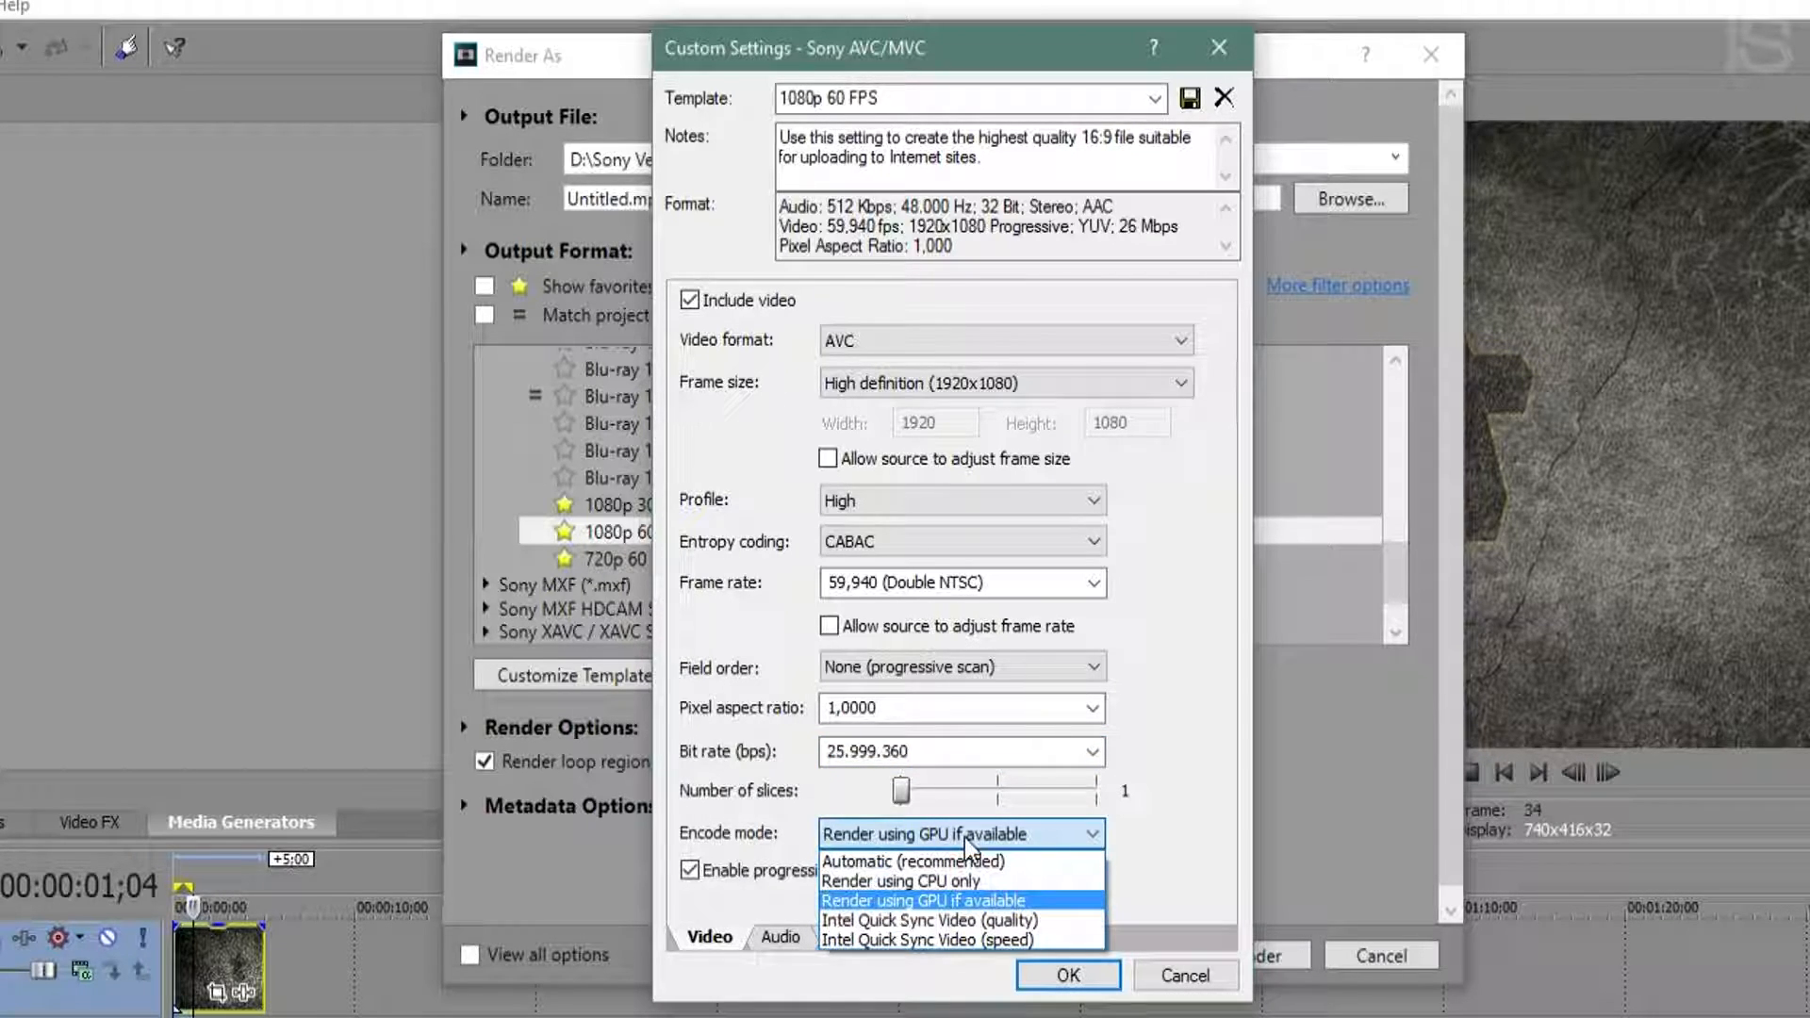
{"action": "left_click", "coordinate": [926, 901]}
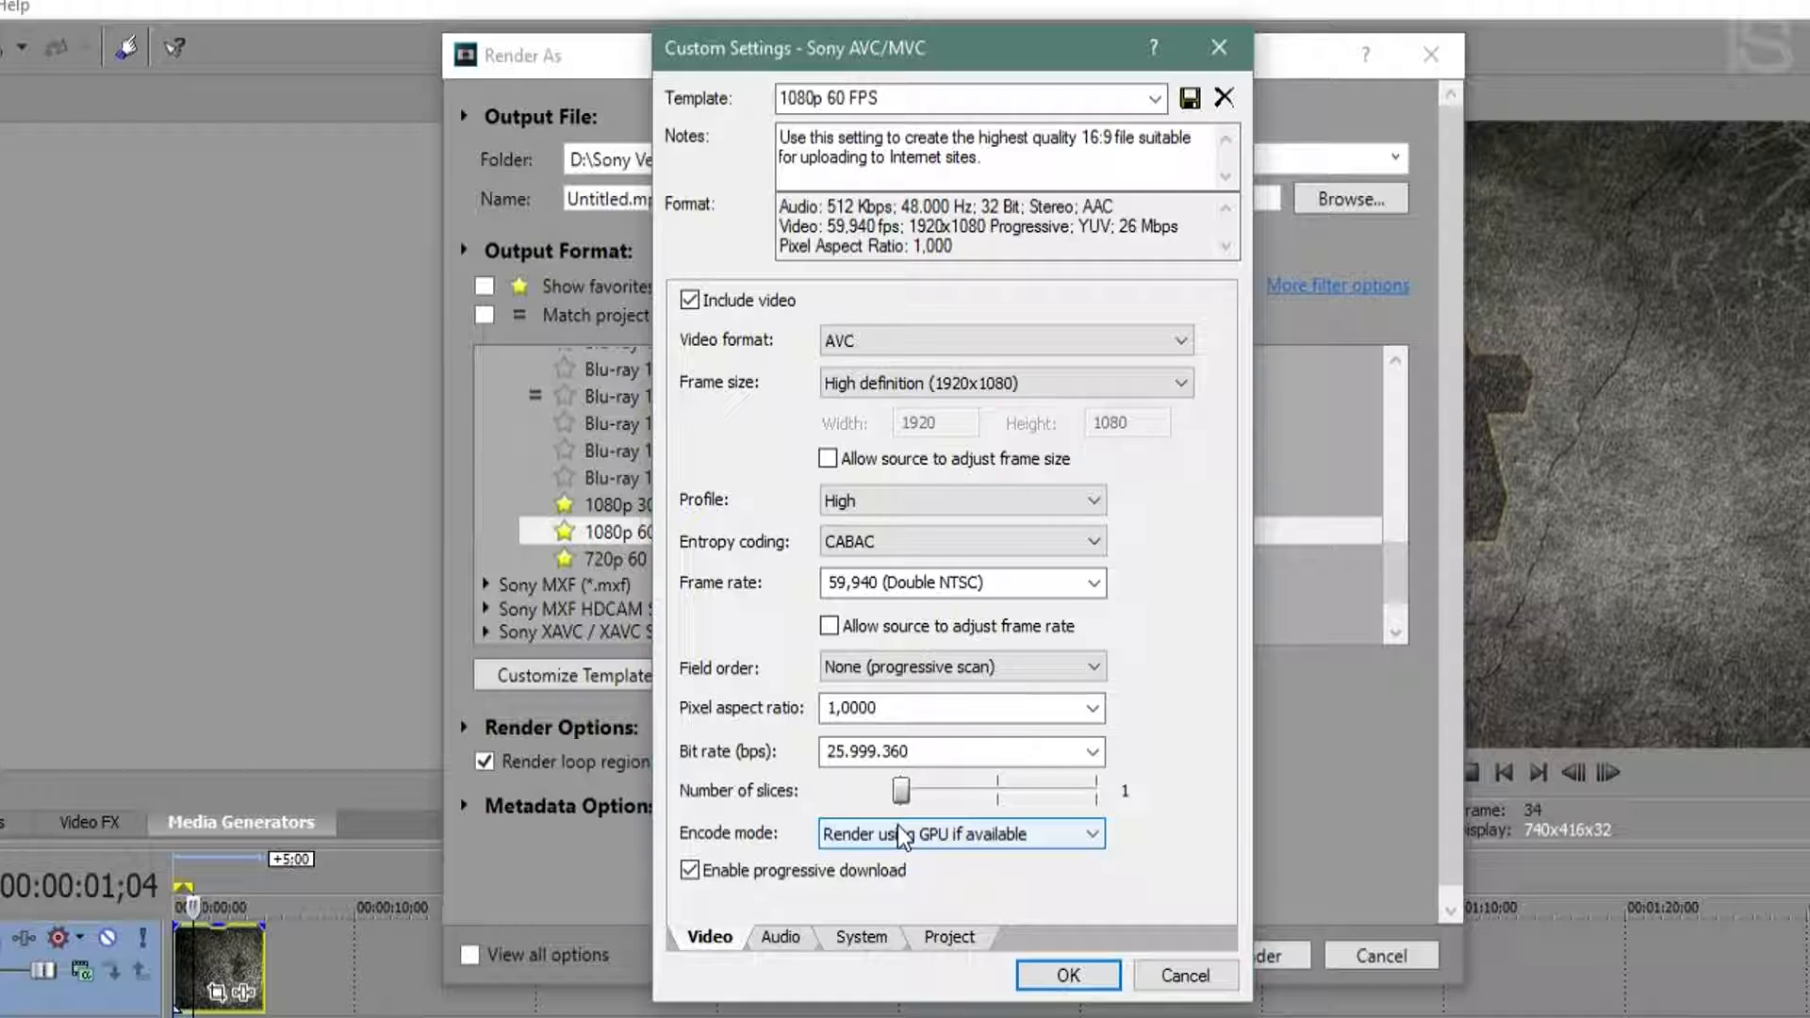
Switch the encode mode to Render using CPU only.
{"action": "left_click", "coordinate": [903, 835]}
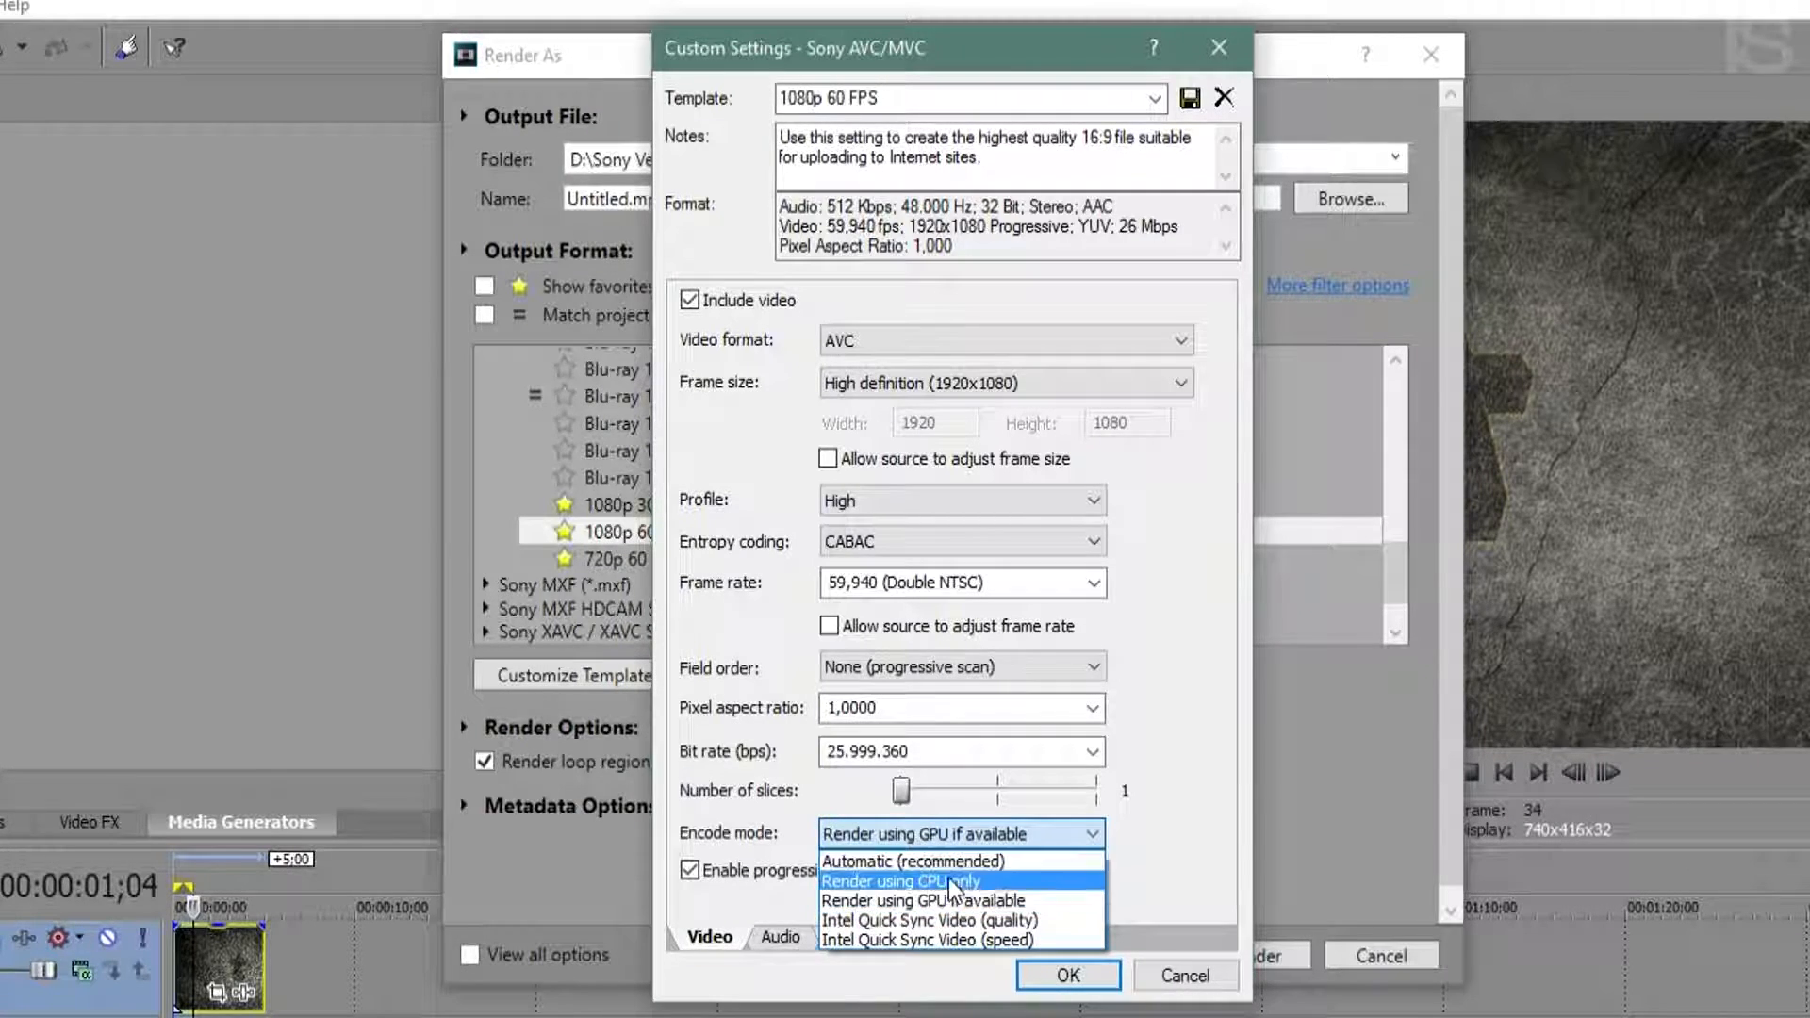
{"action": "key", "text": "Up"}
{"action": "key", "text": "Return"}
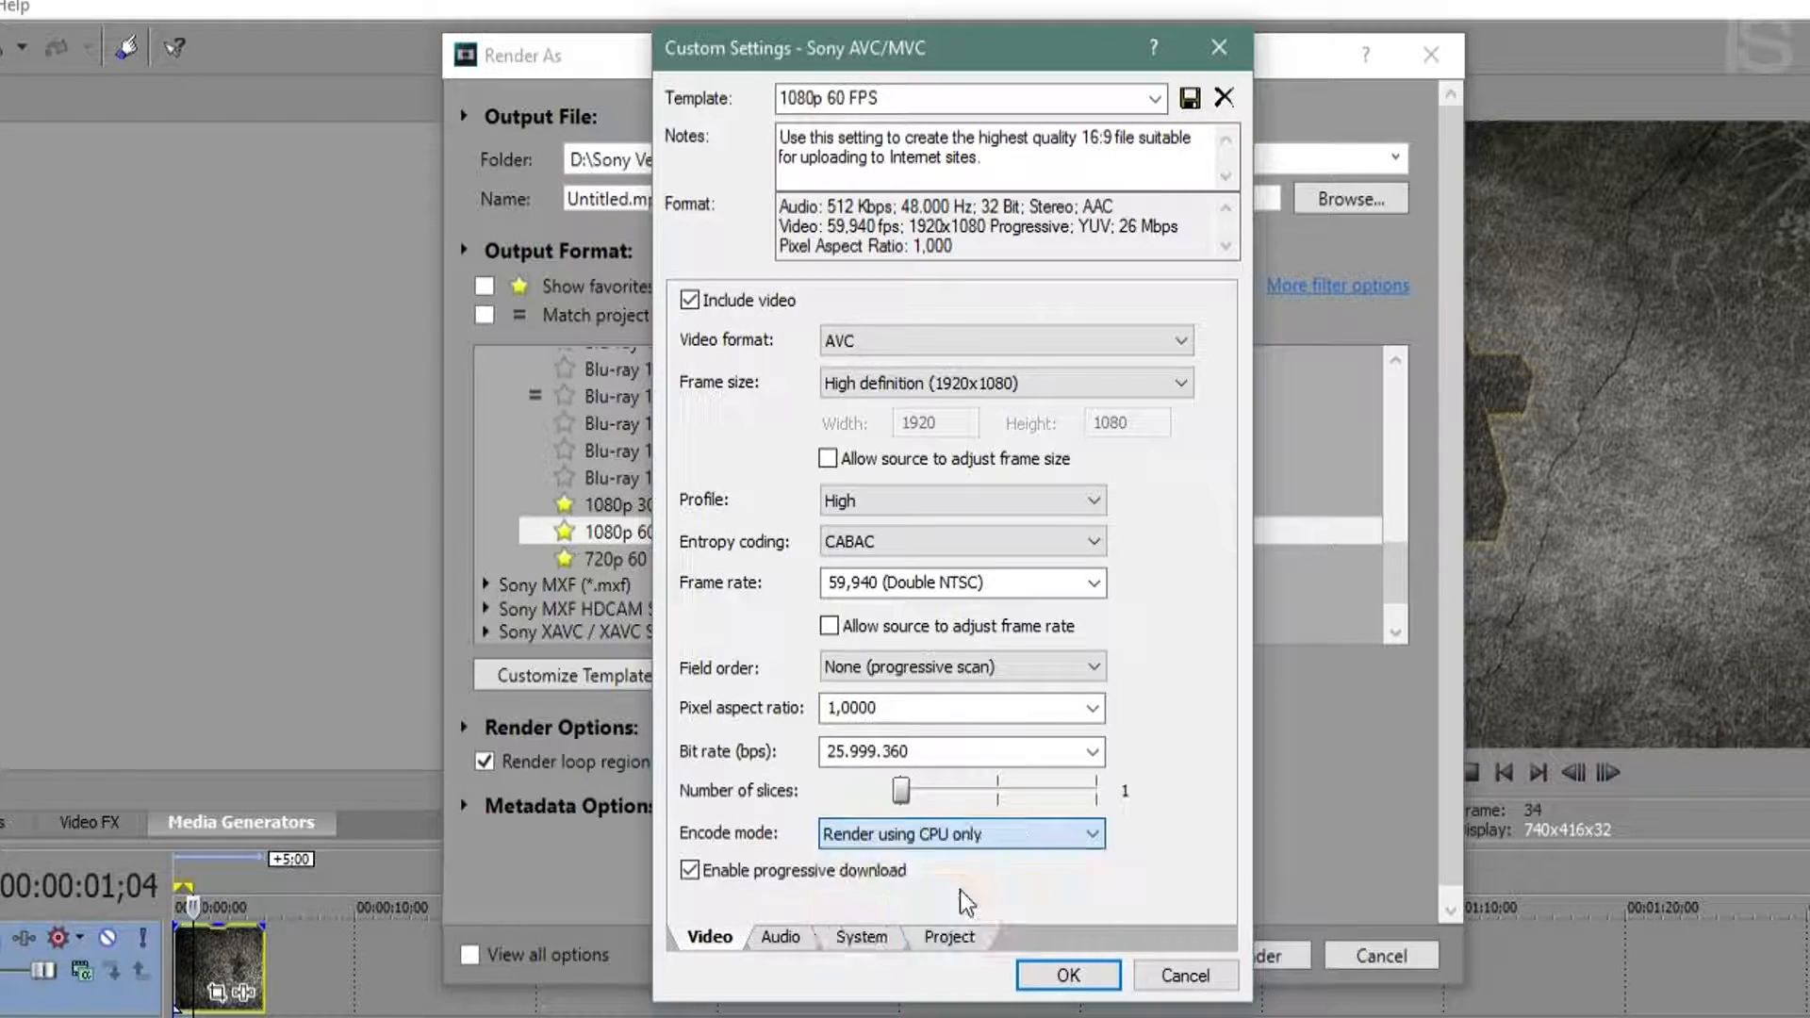
{"action": "left_click", "coordinate": [943, 839]}
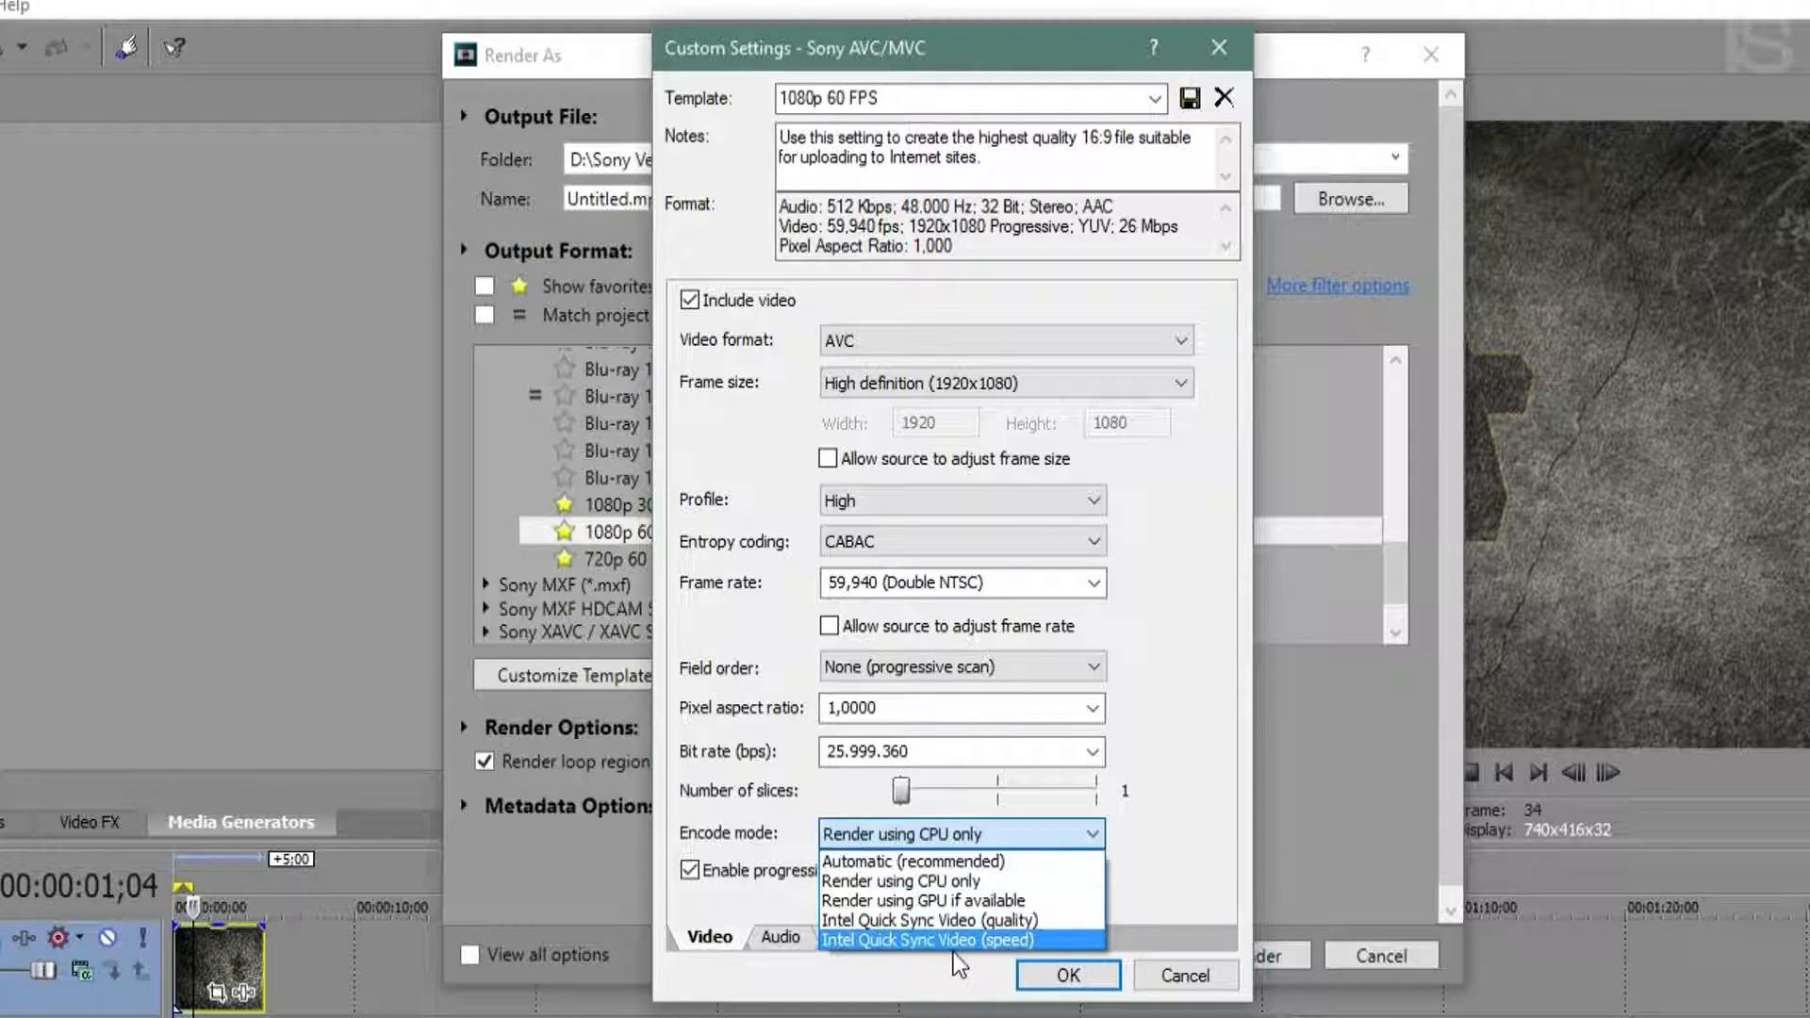
{"action": "left_click", "coordinate": [998, 878]}
Set the encode mode to Render using GPU if available and leave progressive download enabled.
{"action": "left_click", "coordinate": [999, 834]}
{"action": "left_click", "coordinate": [990, 905]}
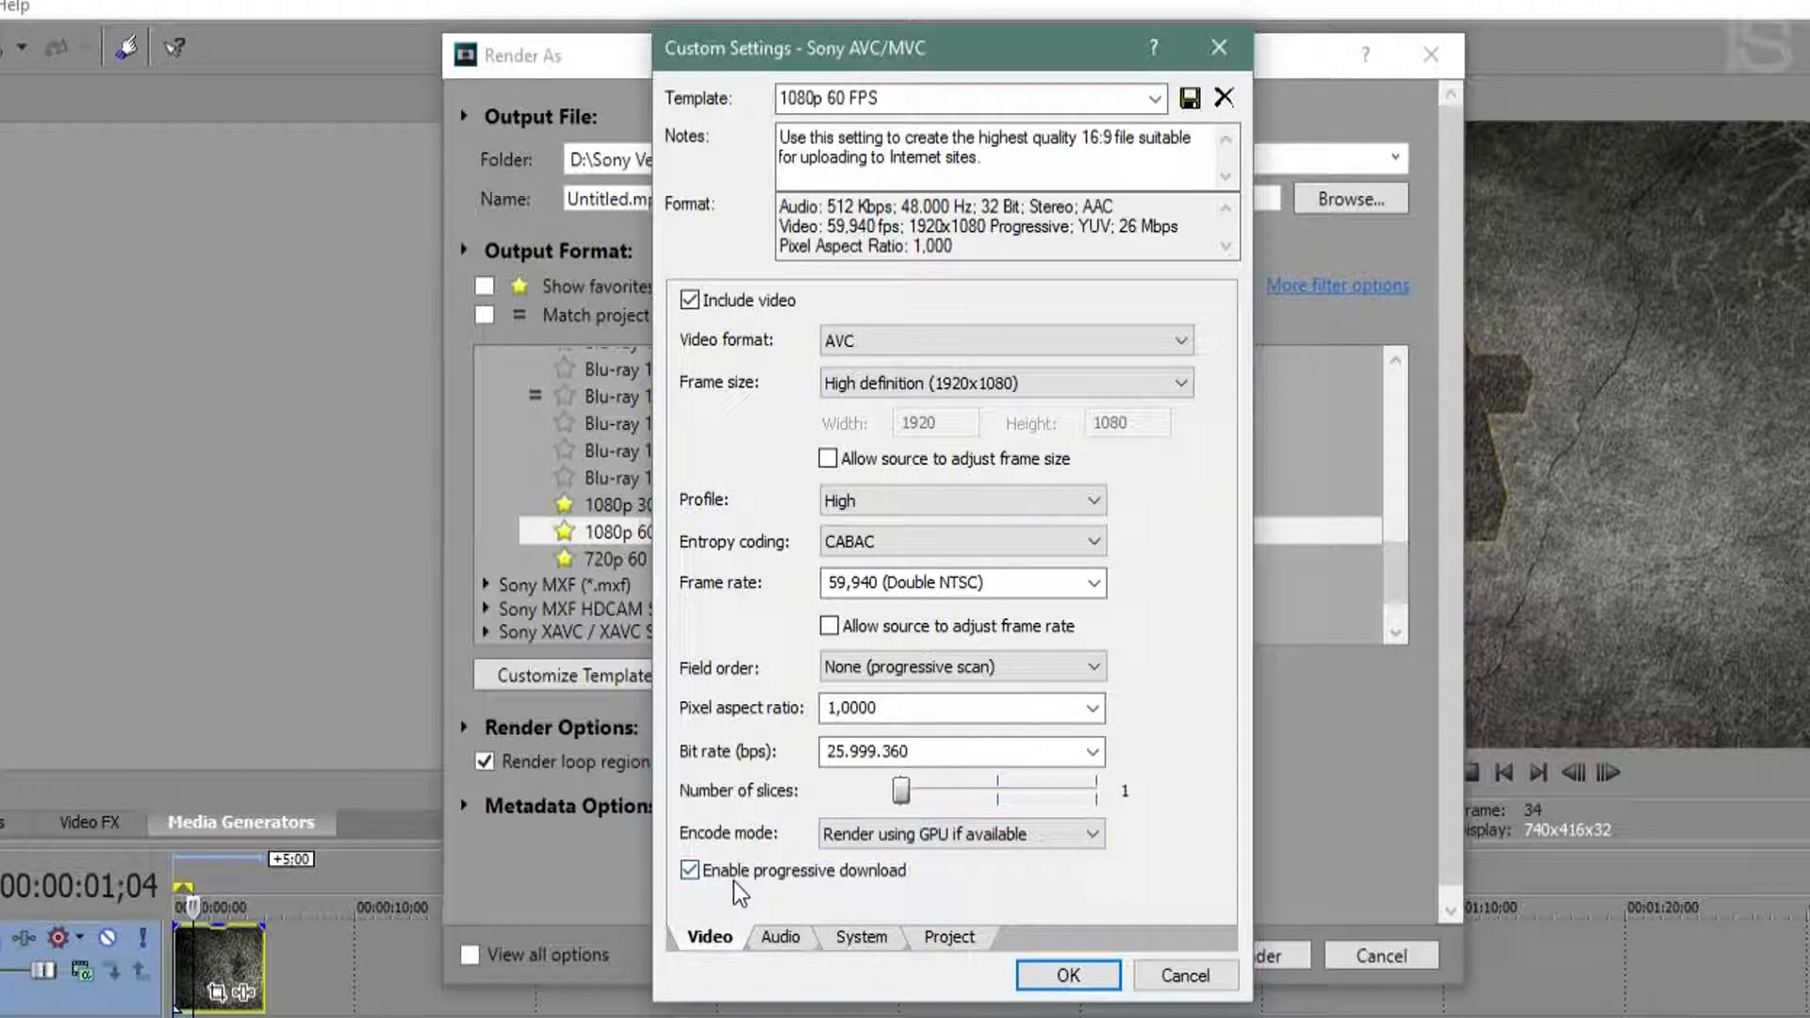
{"action": "left_click", "coordinate": [689, 870]}
{"action": "left_click", "coordinate": [692, 873]}
Keep the template's audio format at AAC and its sample rate at 48.000 Hz.
{"action": "left_click", "coordinate": [790, 937]}
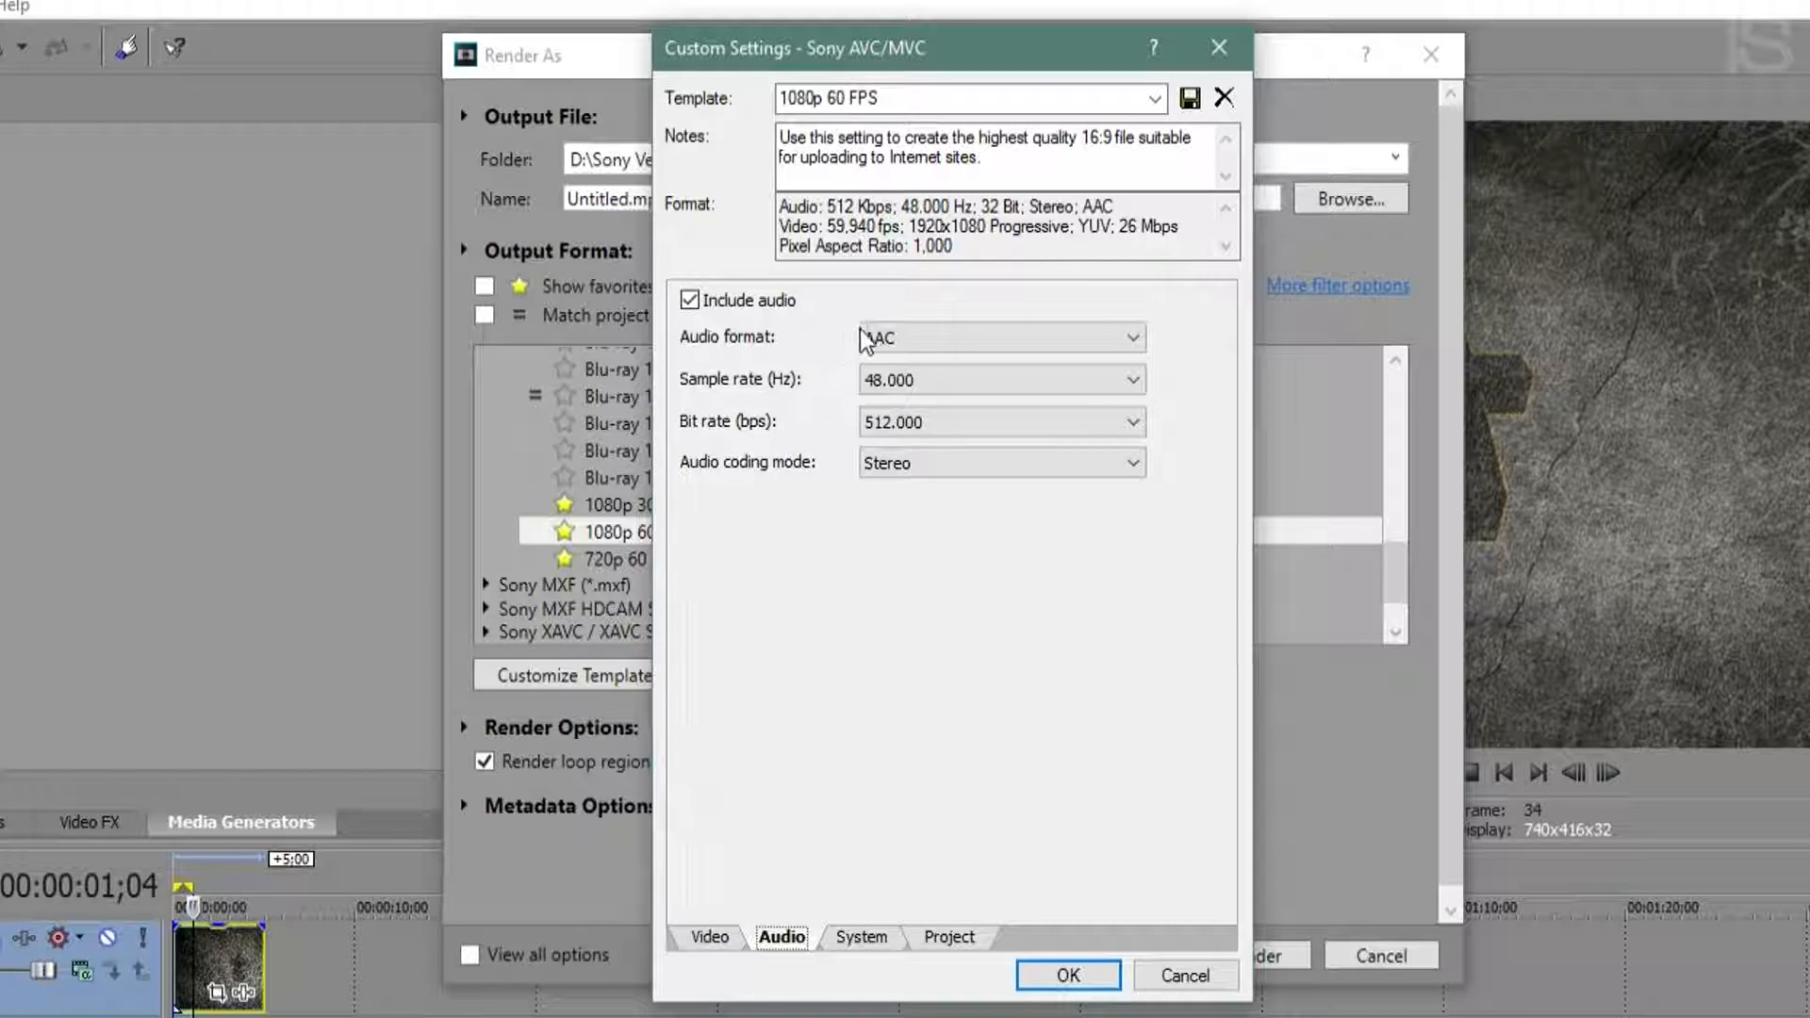
{"action": "left_click", "coordinate": [936, 345]}
{"action": "left_click", "coordinate": [938, 365]}
{"action": "left_click", "coordinate": [958, 380]}
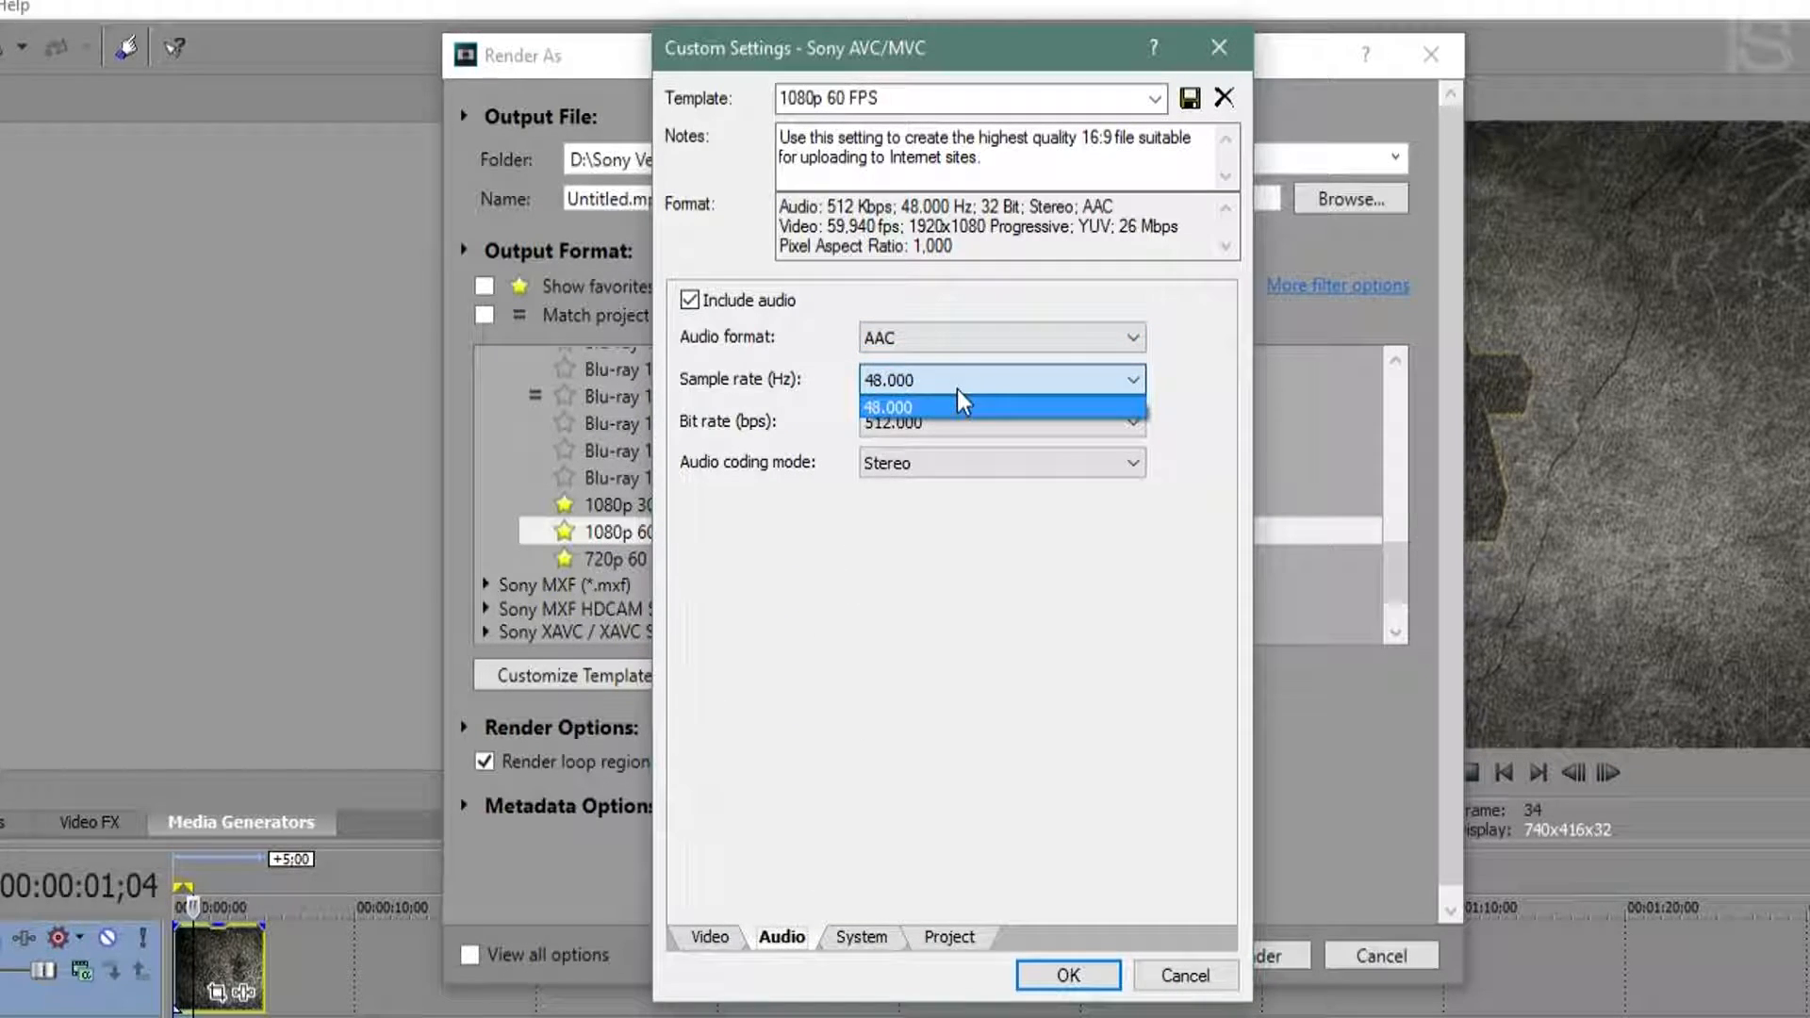
{"action": "left_click", "coordinate": [933, 403]}
Keep the audio bit rate at 512.000 bps and the audio coding mode at Stereo.
{"action": "left_click", "coordinate": [905, 422]}
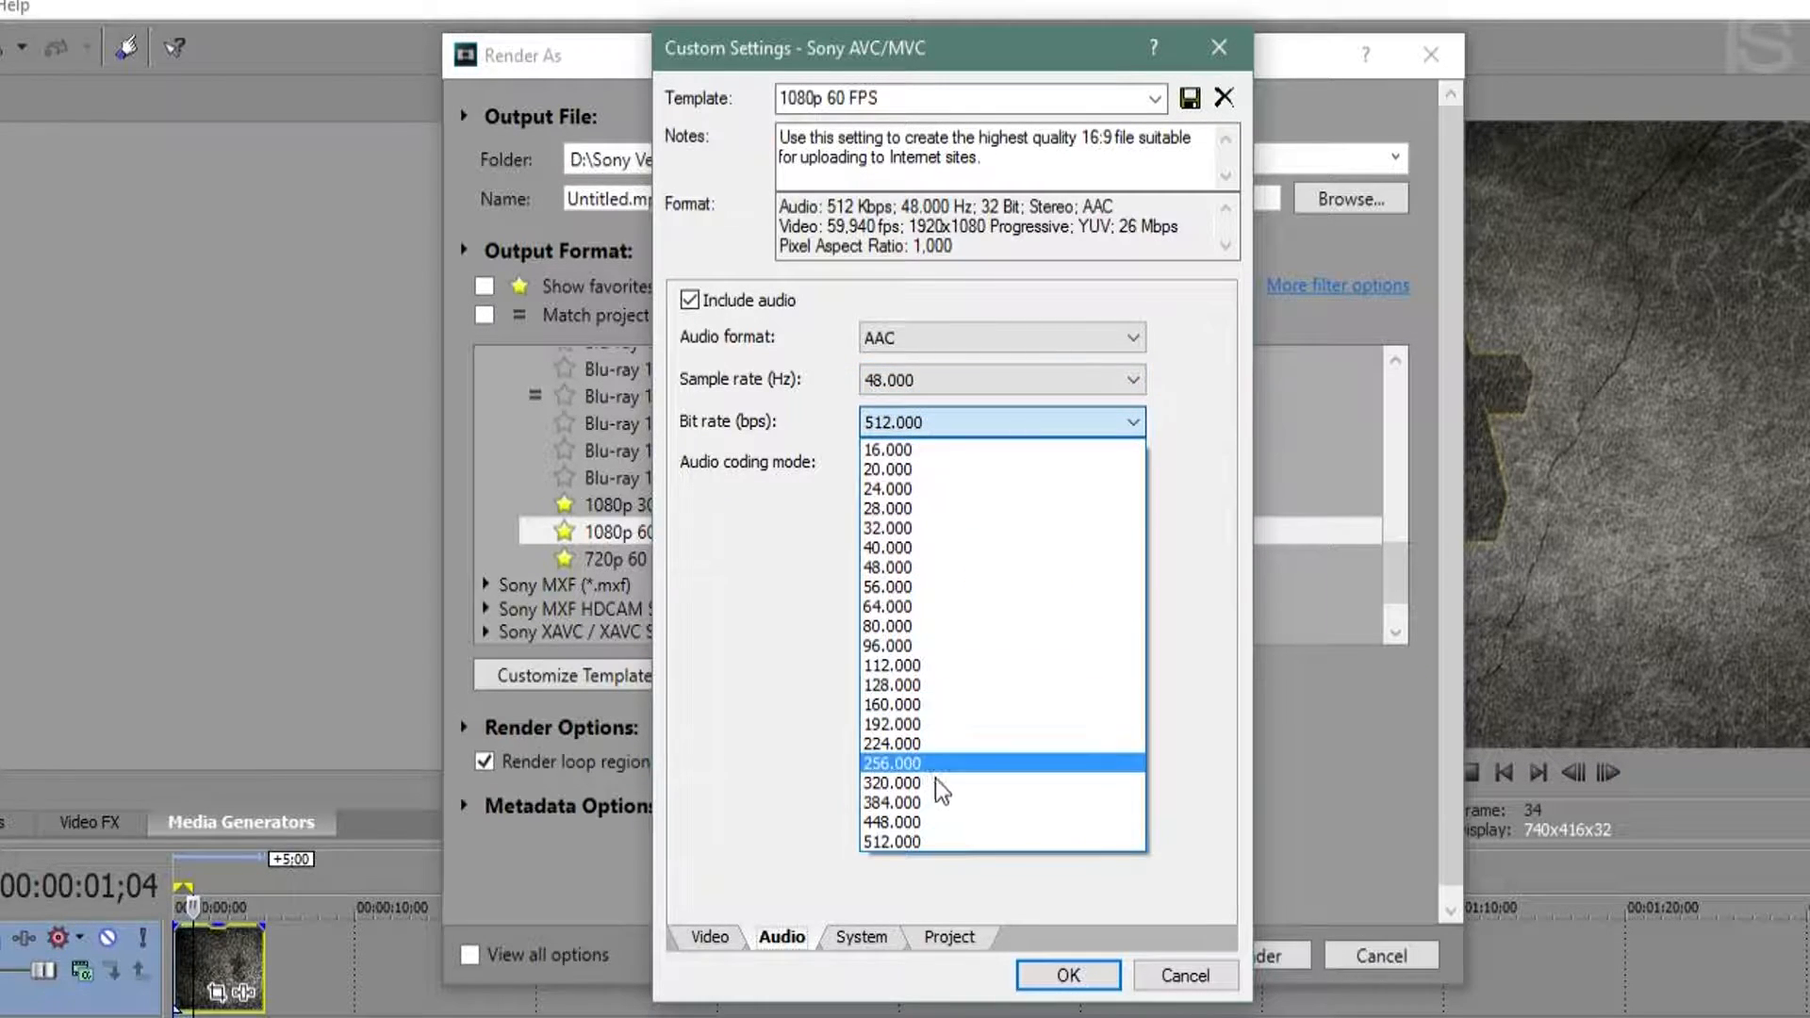
{"action": "left_click", "coordinate": [948, 848]}
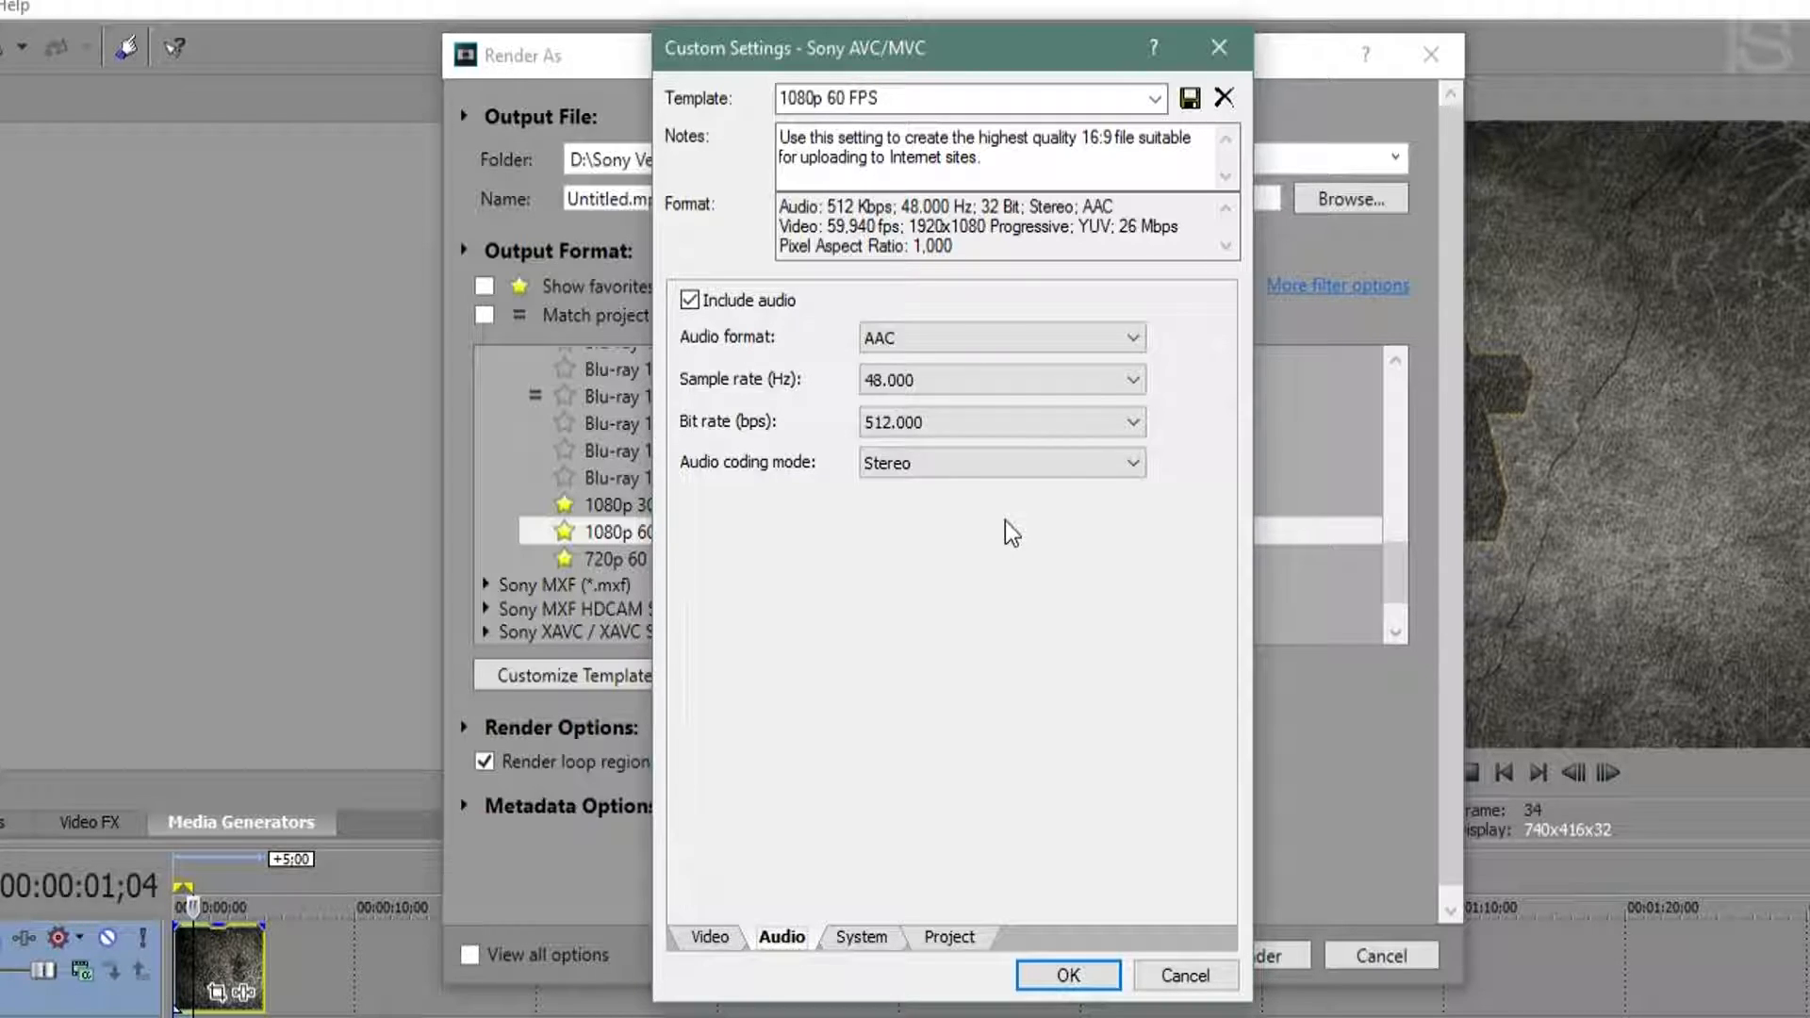
{"action": "left_click", "coordinate": [911, 465]}
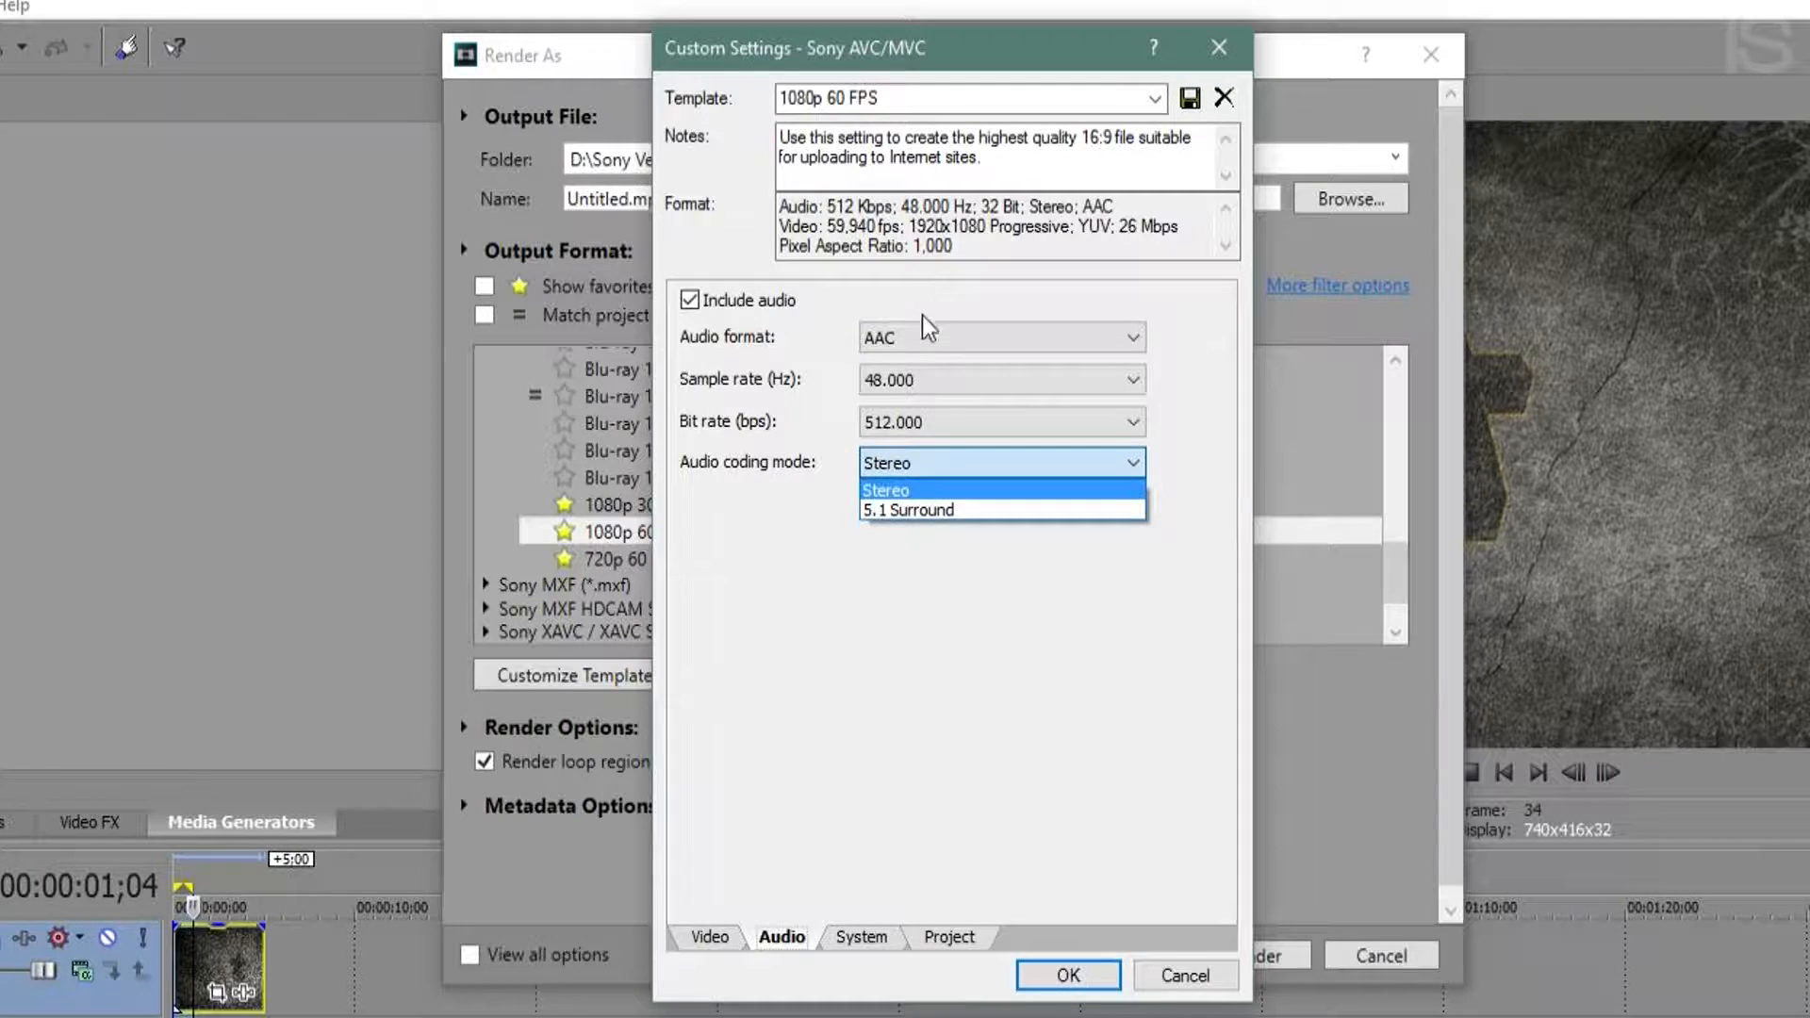
{"action": "left_click", "coordinate": [910, 488]}
Check in the template's system settings whether GPU acceleration is available for rendering.
{"action": "left_click", "coordinate": [860, 936]}
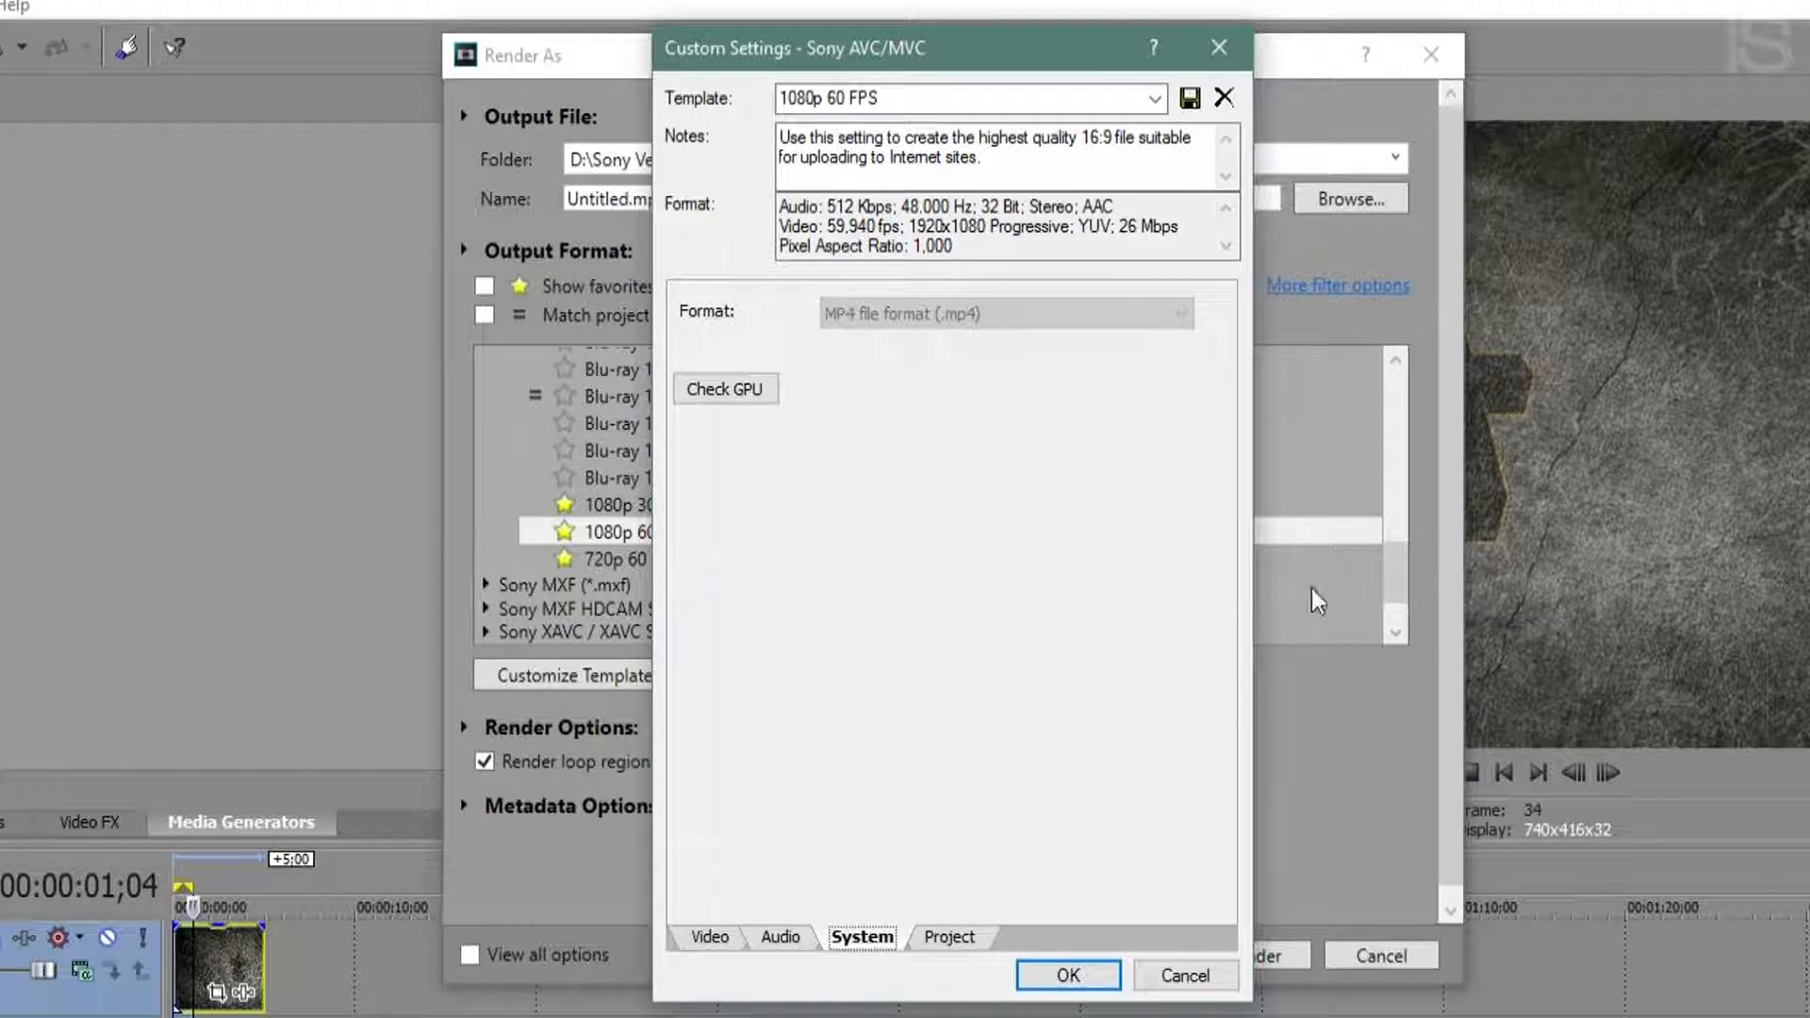
{"action": "left_click", "coordinate": [692, 398]}
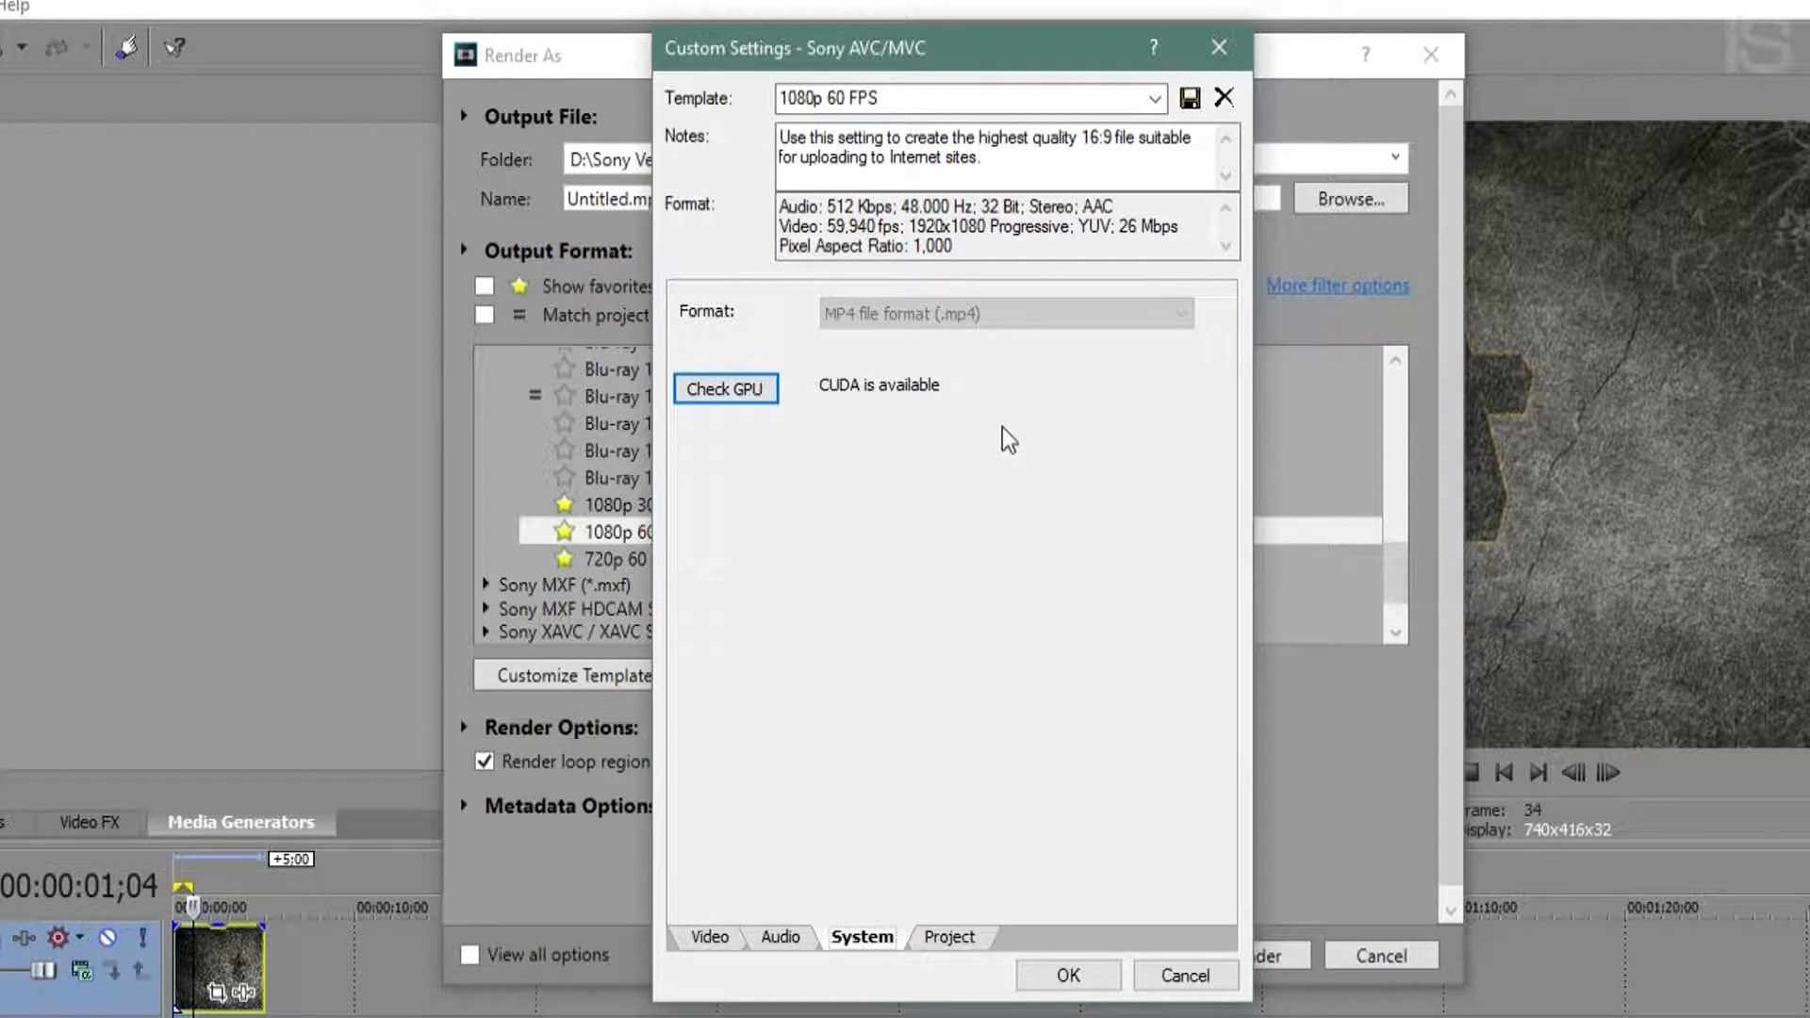
Set the video rendering quality to Best, accept the custom settings and leave Render As without rendering.
{"action": "left_click", "coordinate": [949, 936]}
{"action": "left_click", "coordinate": [999, 319]}
{"action": "left_click", "coordinate": [1032, 420]}
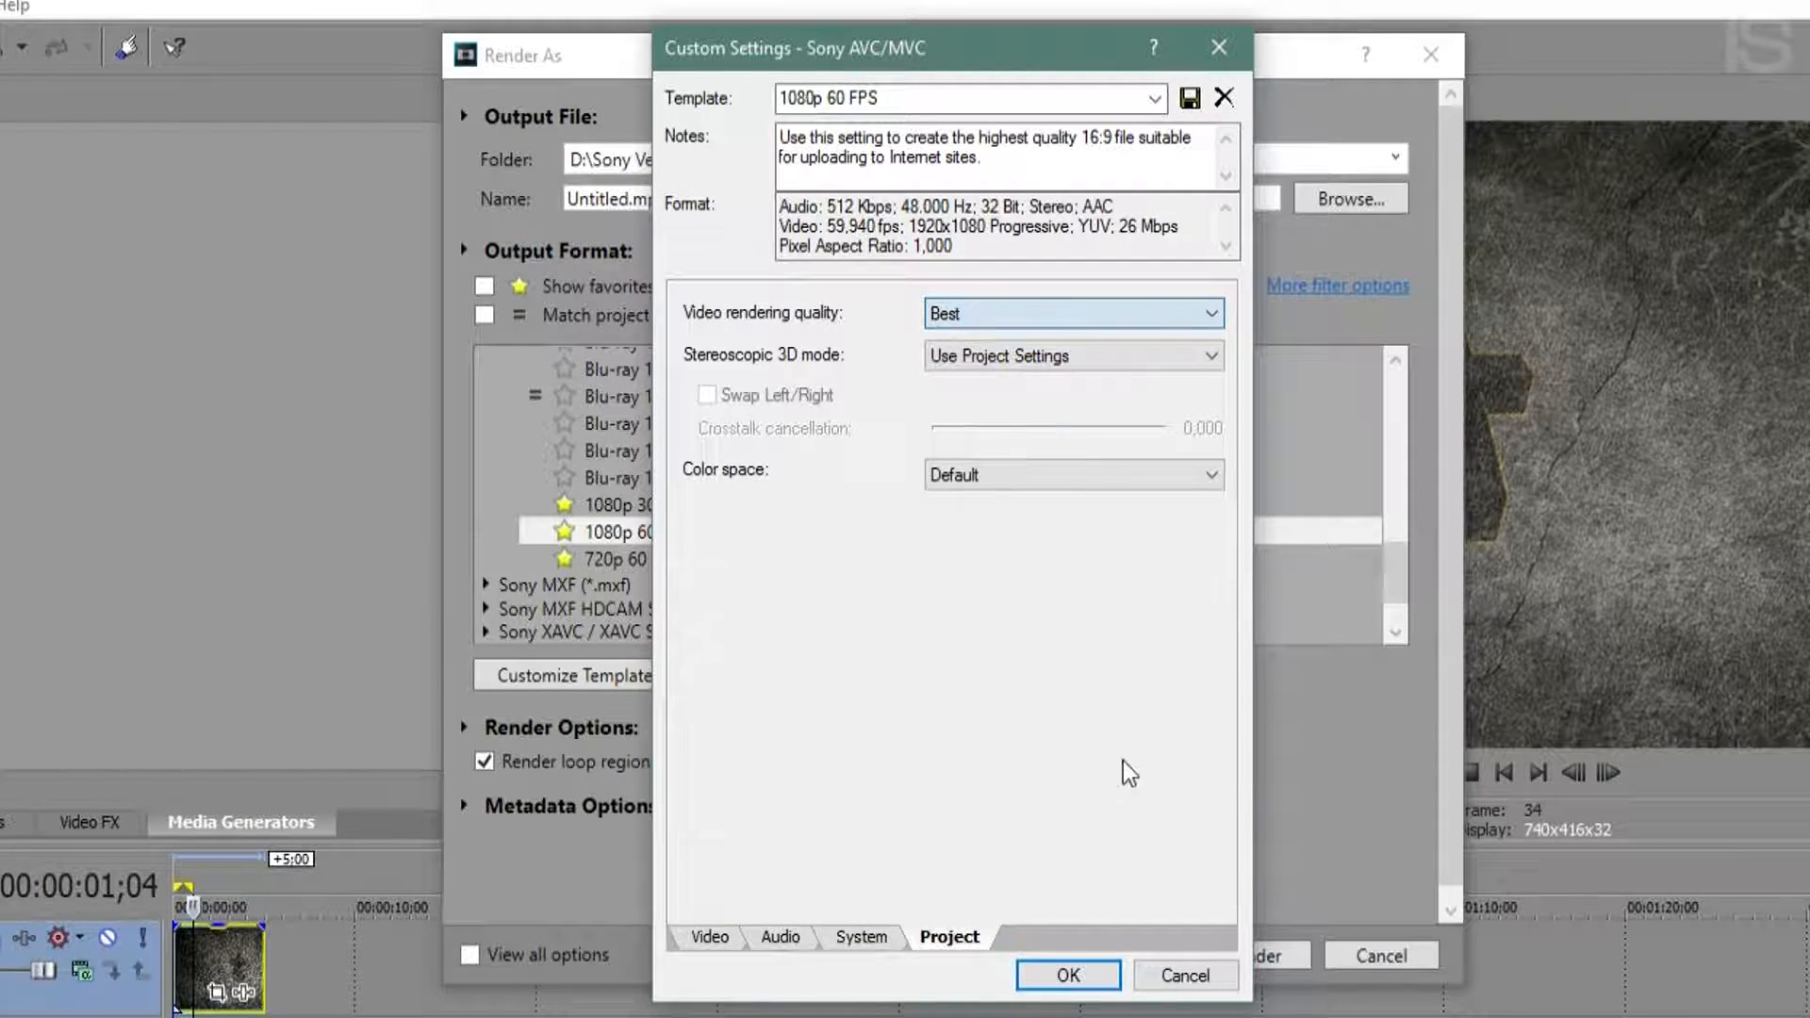
{"action": "left_click", "coordinate": [1074, 974]}
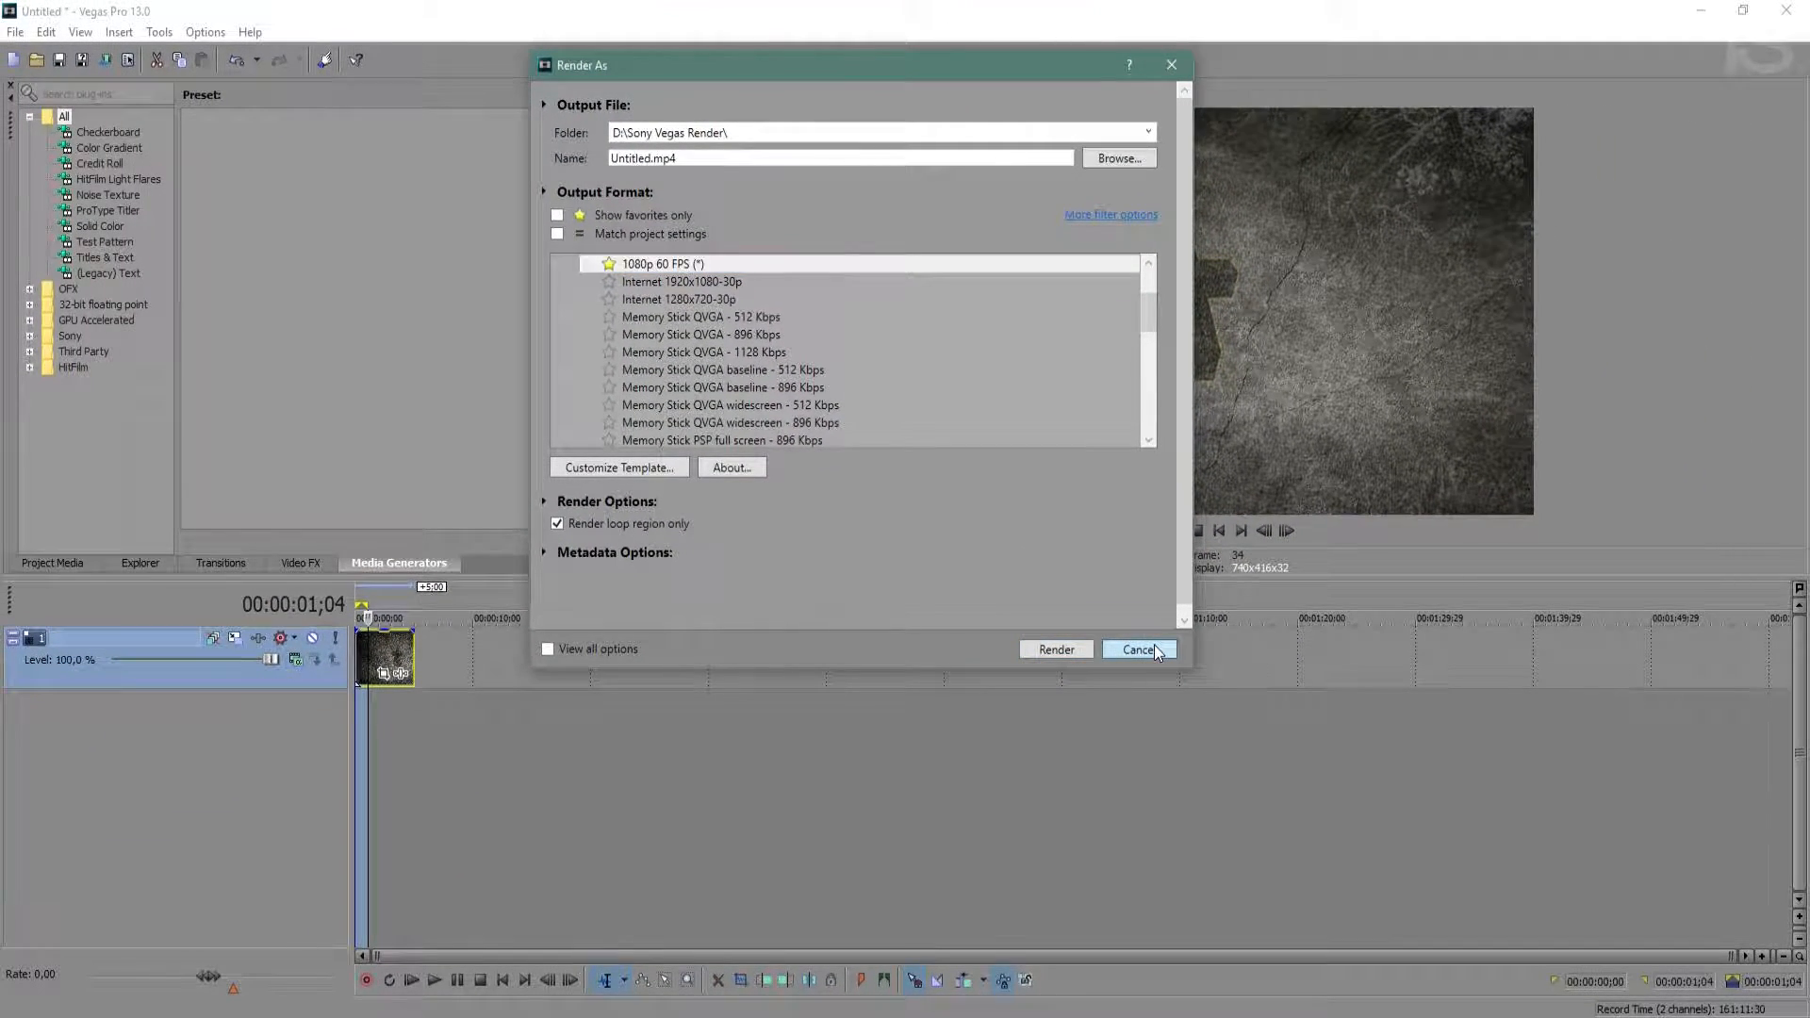
{"action": "left_click", "coordinate": [1155, 647]}
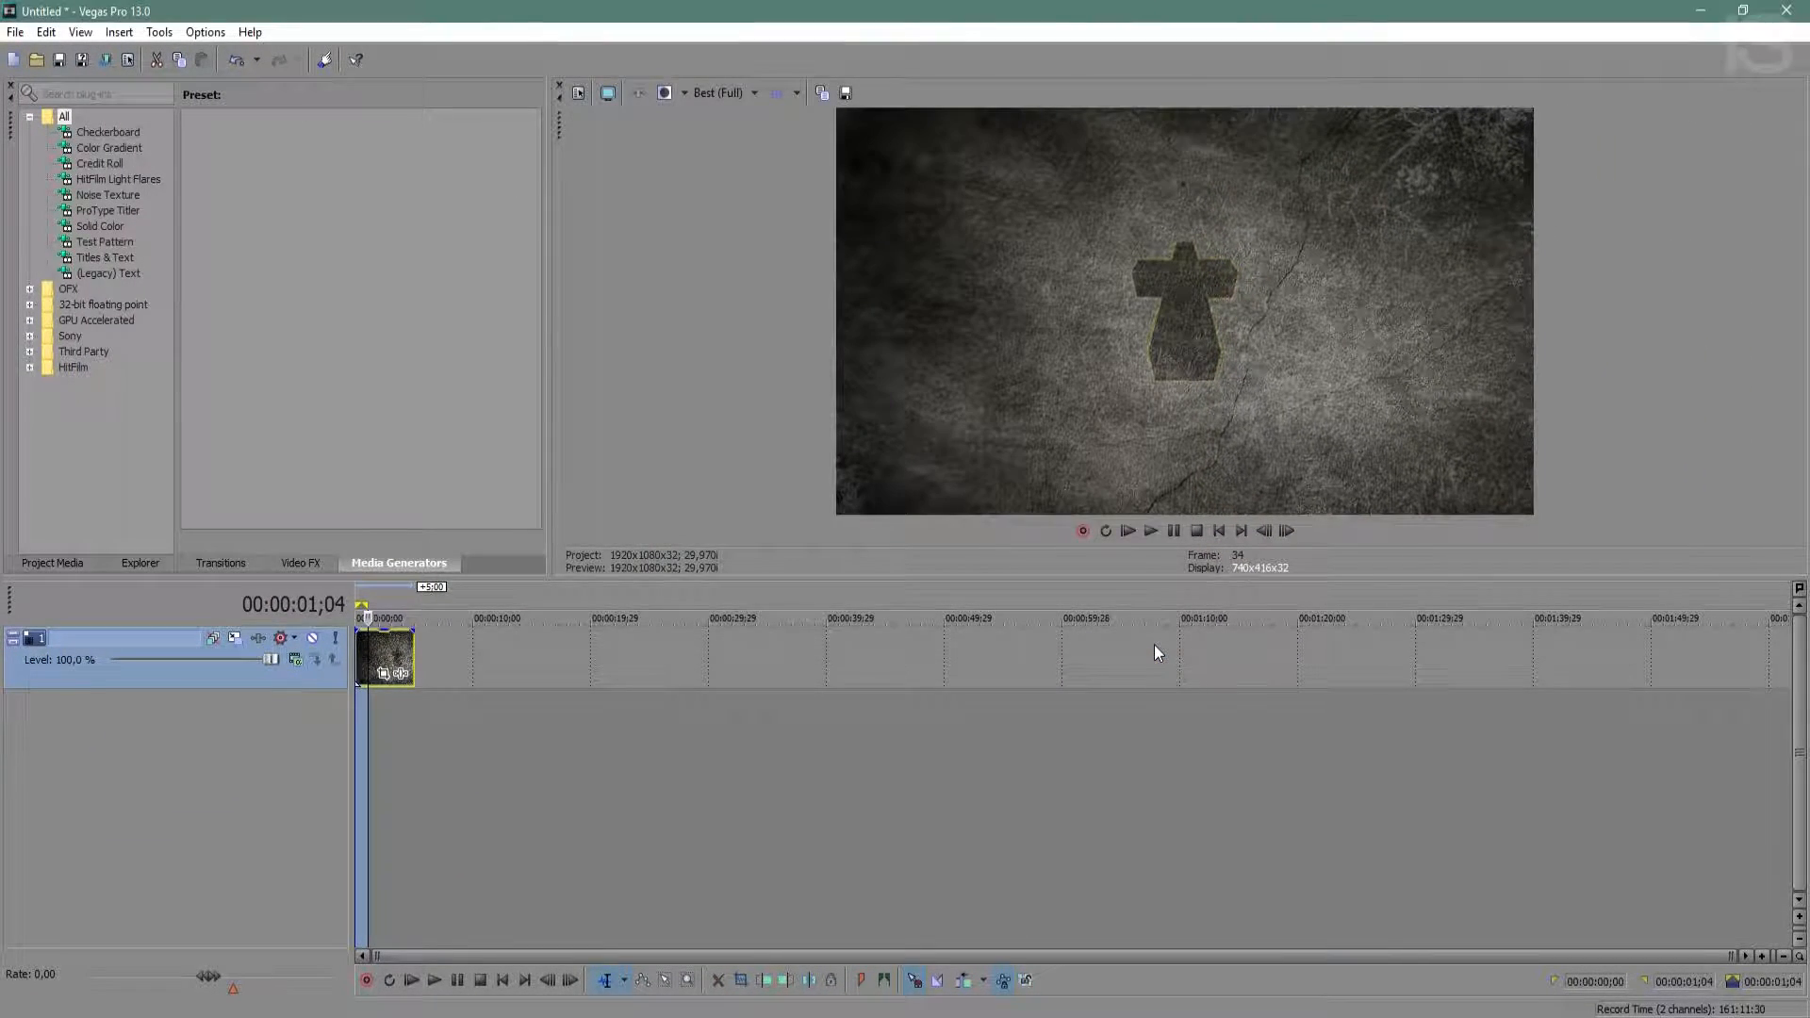